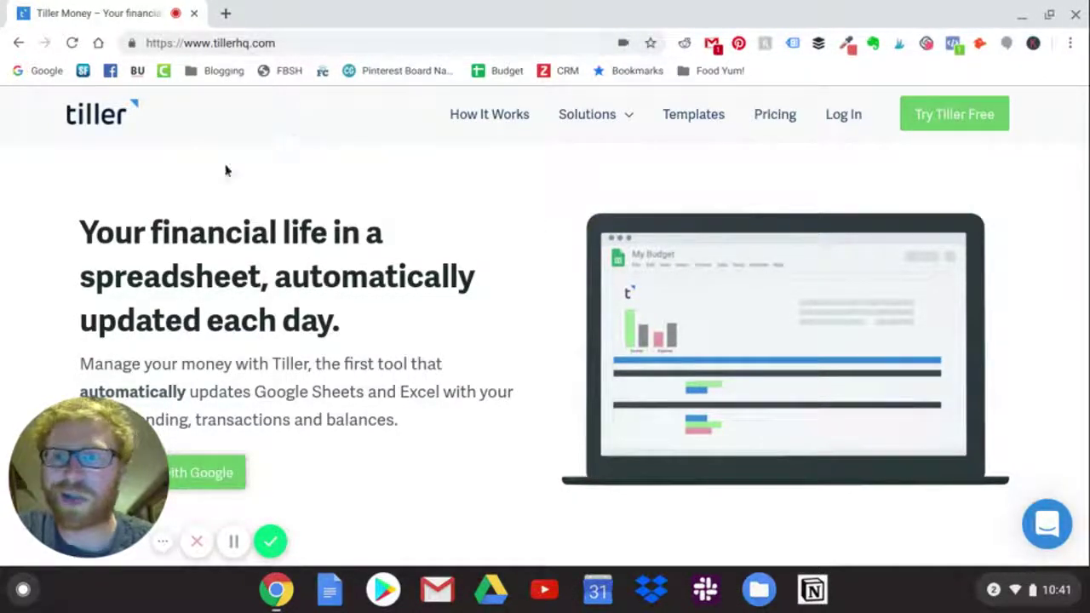
Examine the Tiller homepage from the automatic-update headline through the spreadsheet previews, template section and testimonials.
{"action": "scroll", "coordinate": [497, 246], "scroll_direction": "down", "scroll_amount": 2}
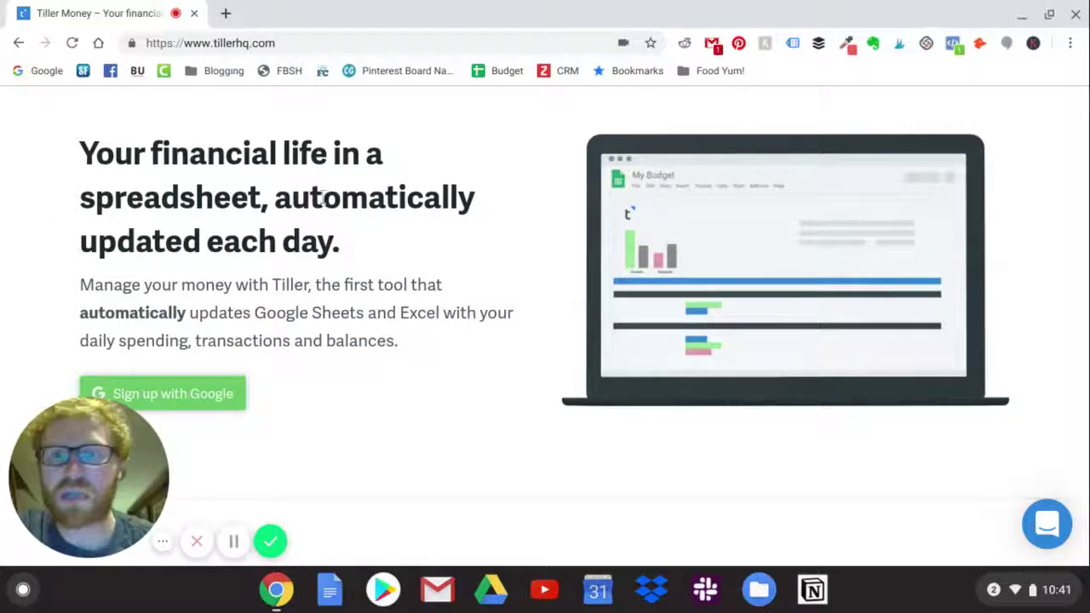
{"action": "left_click_drag", "start_coordinate": [274, 198], "coordinate": [487, 200]}
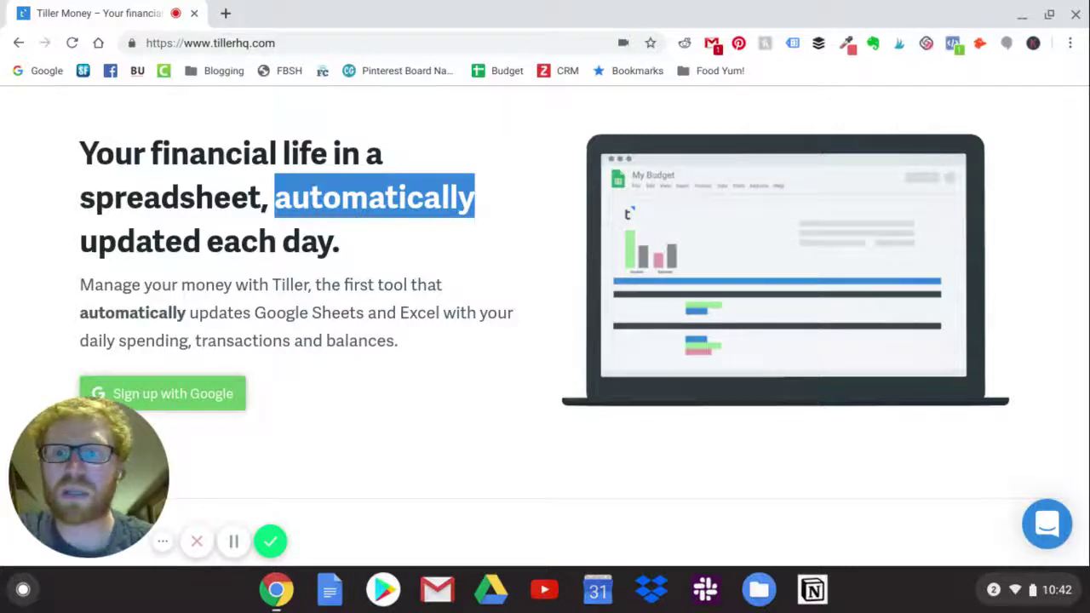
{"action": "left_click", "coordinate": [393, 274]}
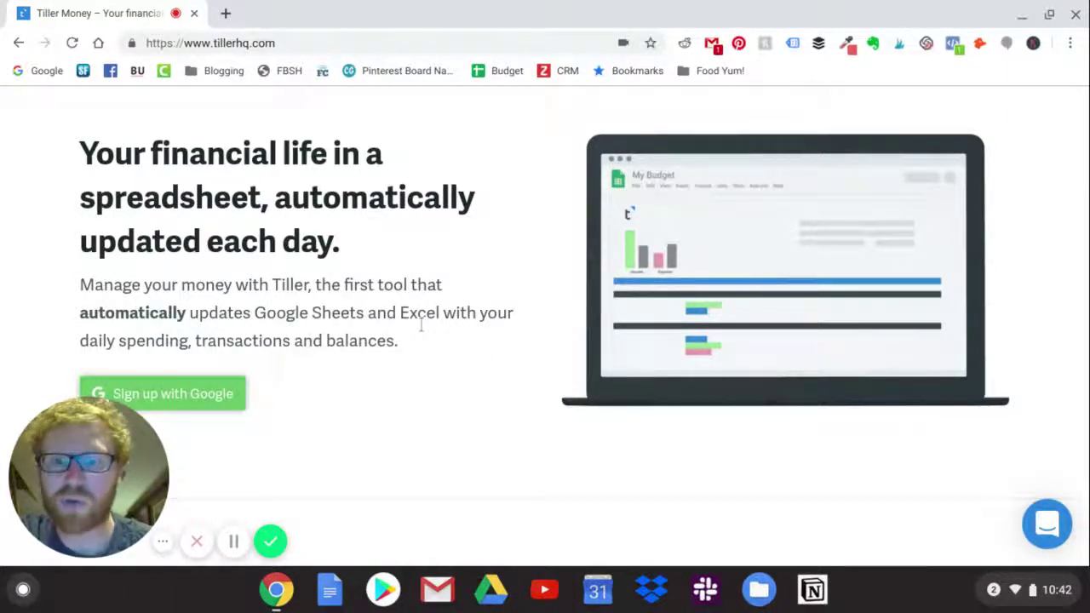
{"action": "scroll", "coordinate": [420, 324], "scroll_direction": "down", "scroll_amount": 1}
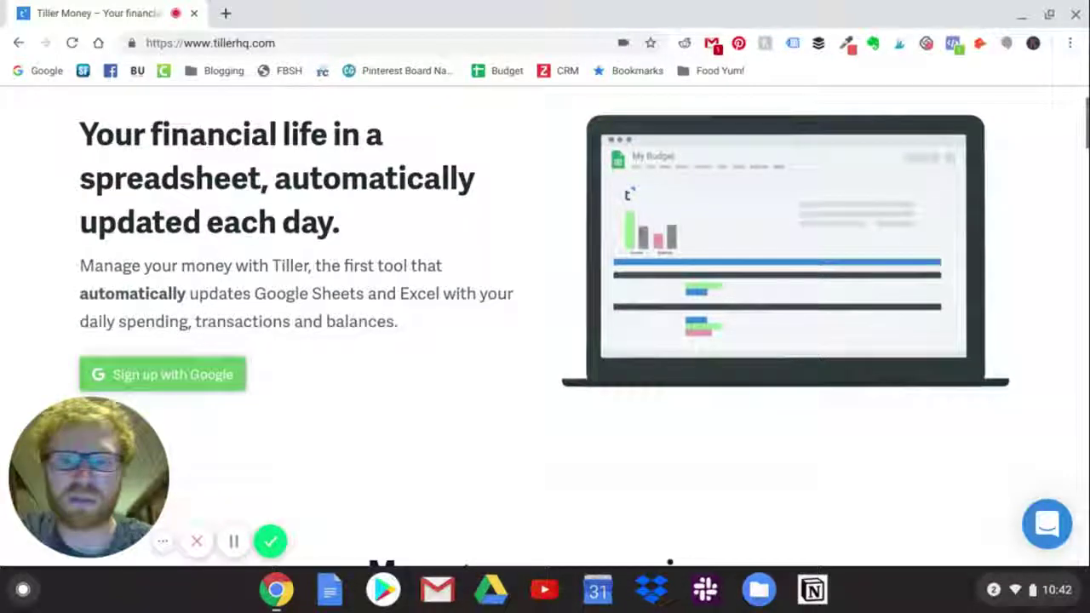
{"action": "scroll", "coordinate": [420, 324], "scroll_direction": "down", "scroll_amount": 5}
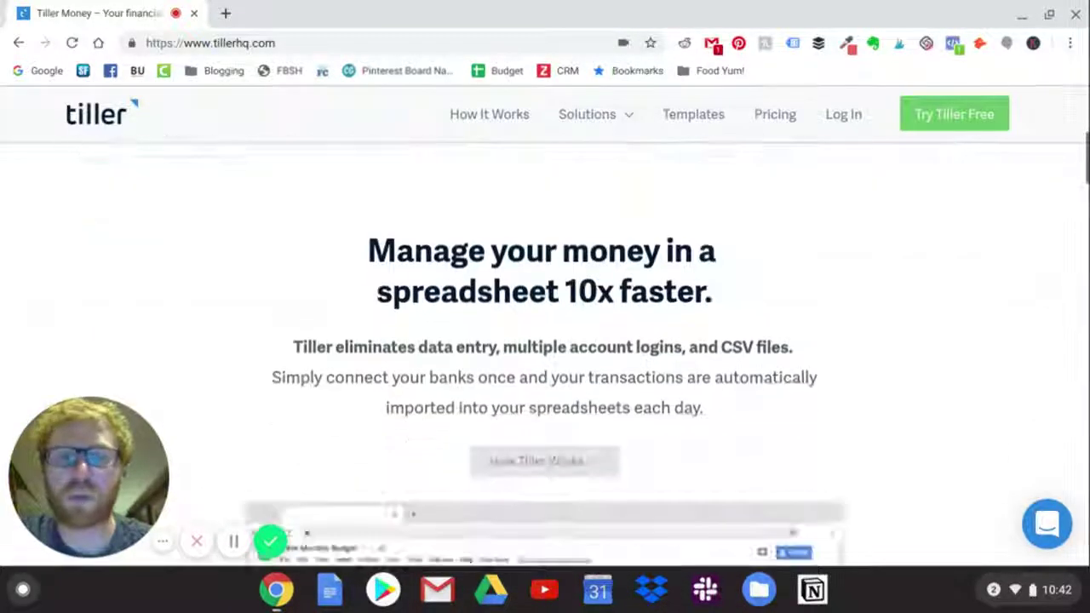
{"action": "scroll", "coordinate": [728, 306], "scroll_direction": "down", "scroll_amount": 3}
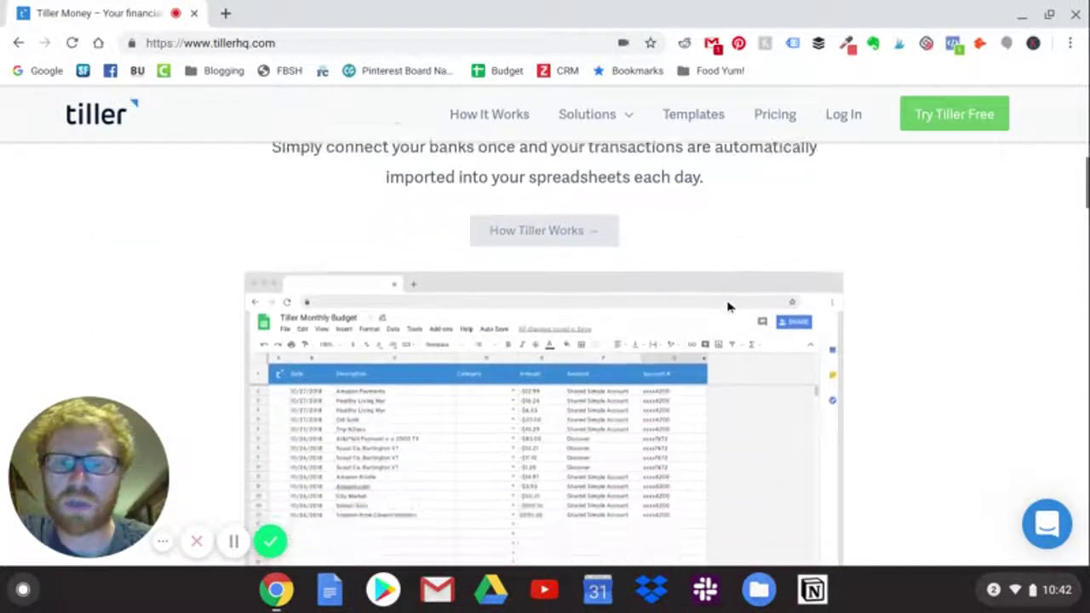
{"action": "scroll", "coordinate": [729, 306], "scroll_direction": "down", "scroll_amount": 2}
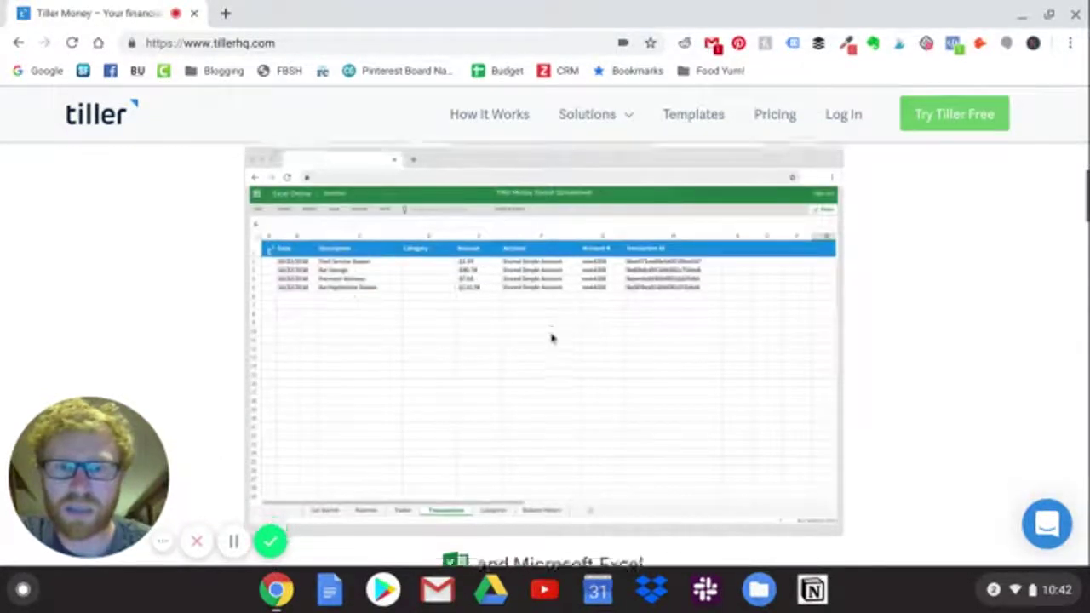
{"action": "scroll", "coordinate": [551, 338], "scroll_direction": "down", "scroll_amount": 1}
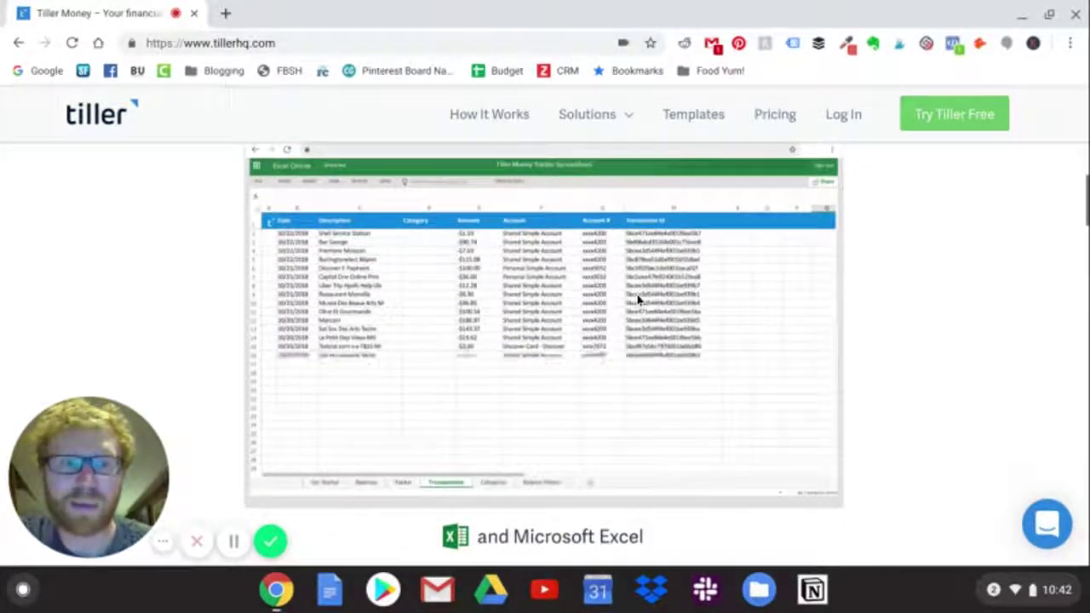
{"action": "scroll", "coordinate": [900, 314], "scroll_direction": "down", "scroll_amount": 3}
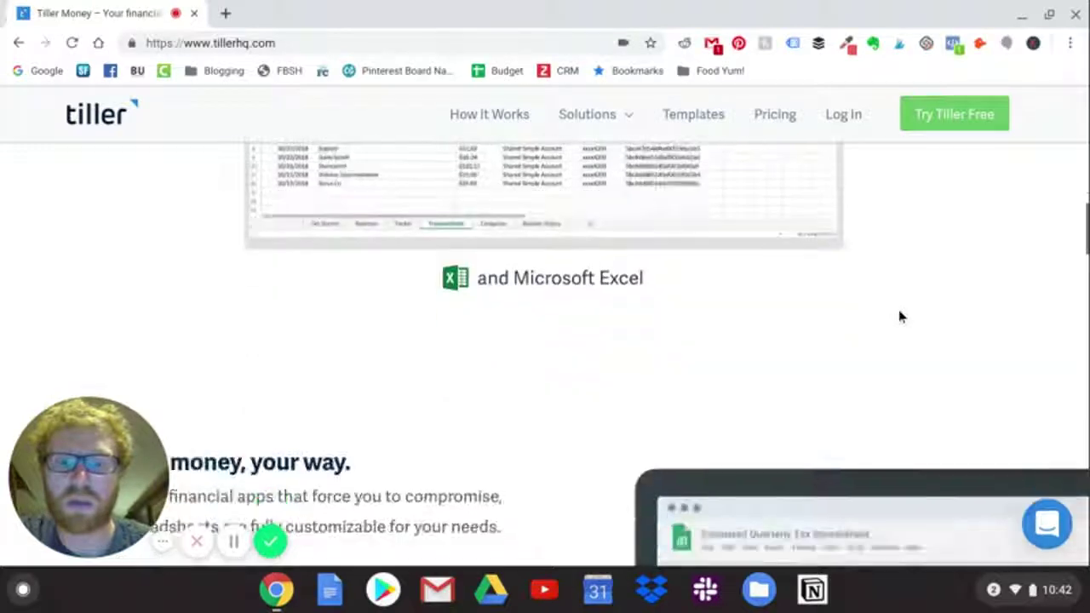
{"action": "scroll", "coordinate": [900, 315], "scroll_direction": "down", "scroll_amount": 10}
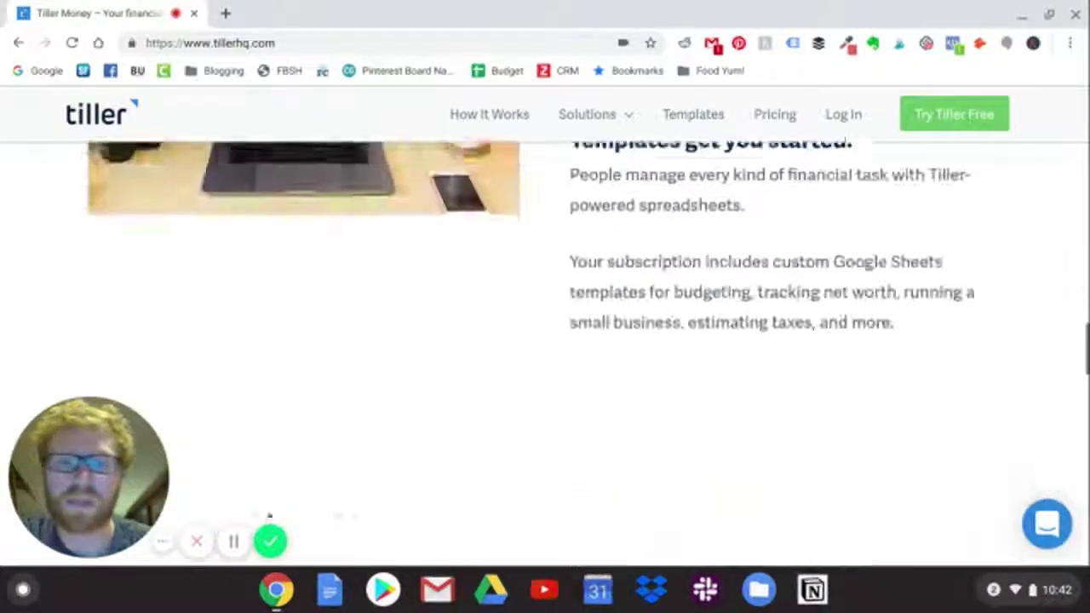
{"action": "scroll", "coordinate": [900, 315], "scroll_direction": "down", "scroll_amount": 10}
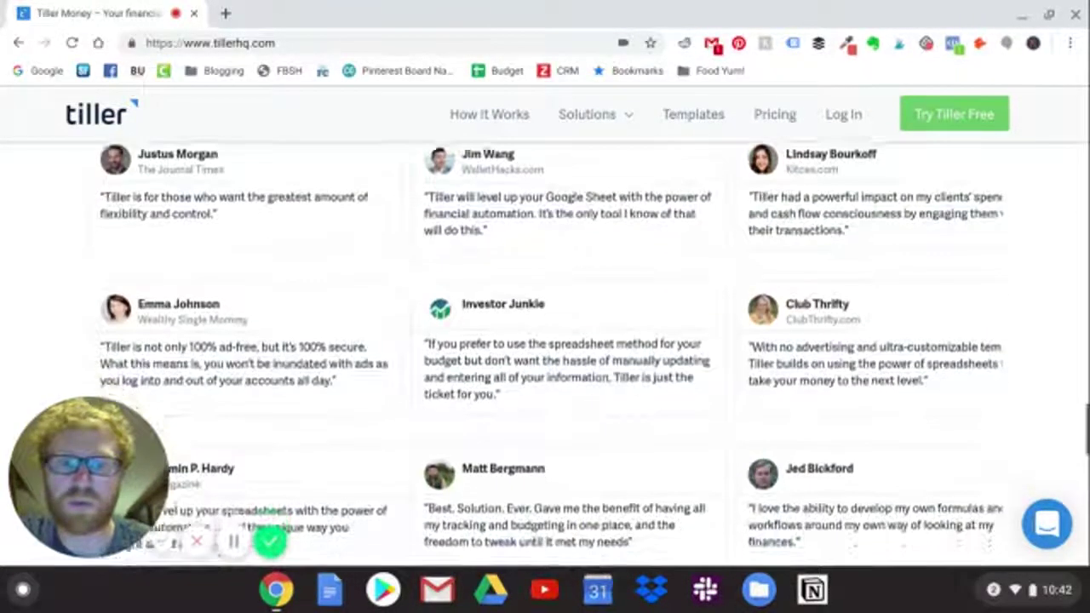
{"action": "scroll", "coordinate": [545, 349], "scroll_direction": "up", "scroll_amount": 6}
{"action": "scroll", "coordinate": [545, 349], "scroll_direction": "down", "scroll_amount": 5}
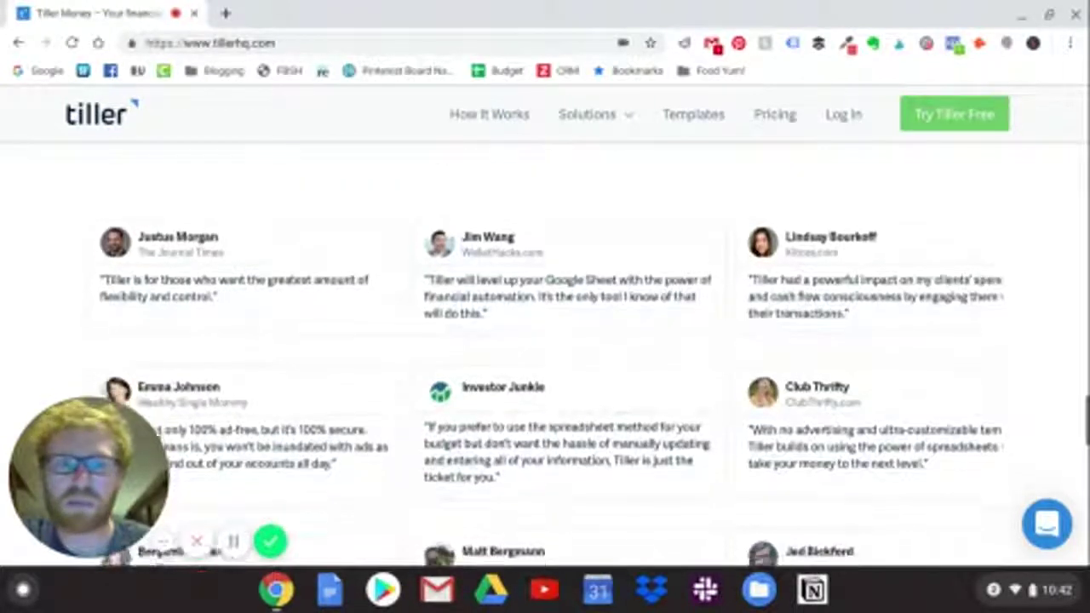
{"action": "scroll", "coordinate": [545, 349], "scroll_direction": "down", "scroll_amount": 3}
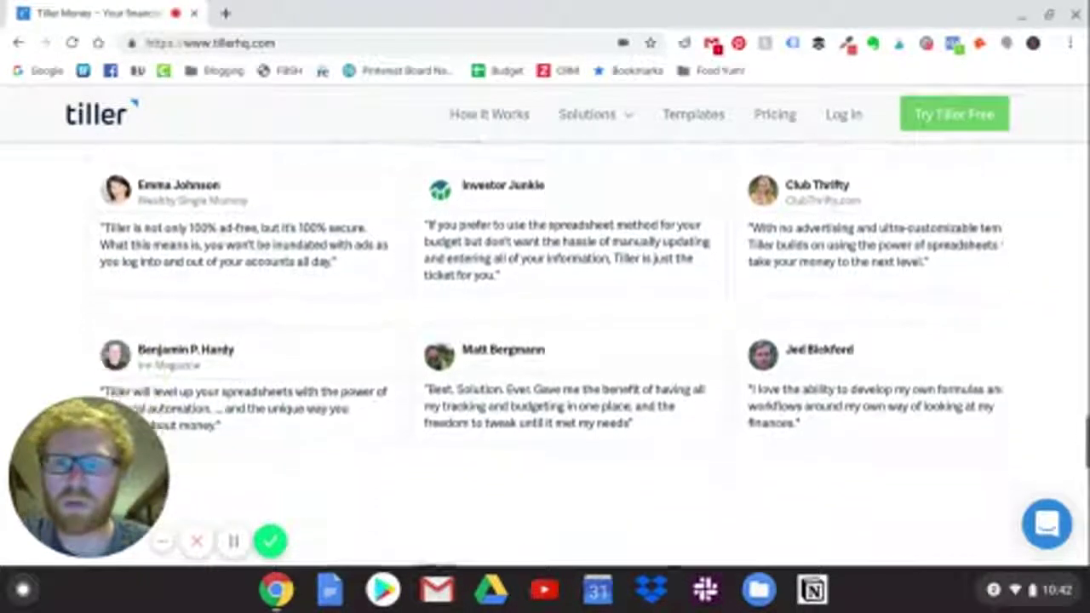
Review the free trial offer and the yearly and monthly pricing near the end of the homepage.
{"action": "scroll", "coordinate": [545, 349], "scroll_direction": "down", "scroll_amount": 6}
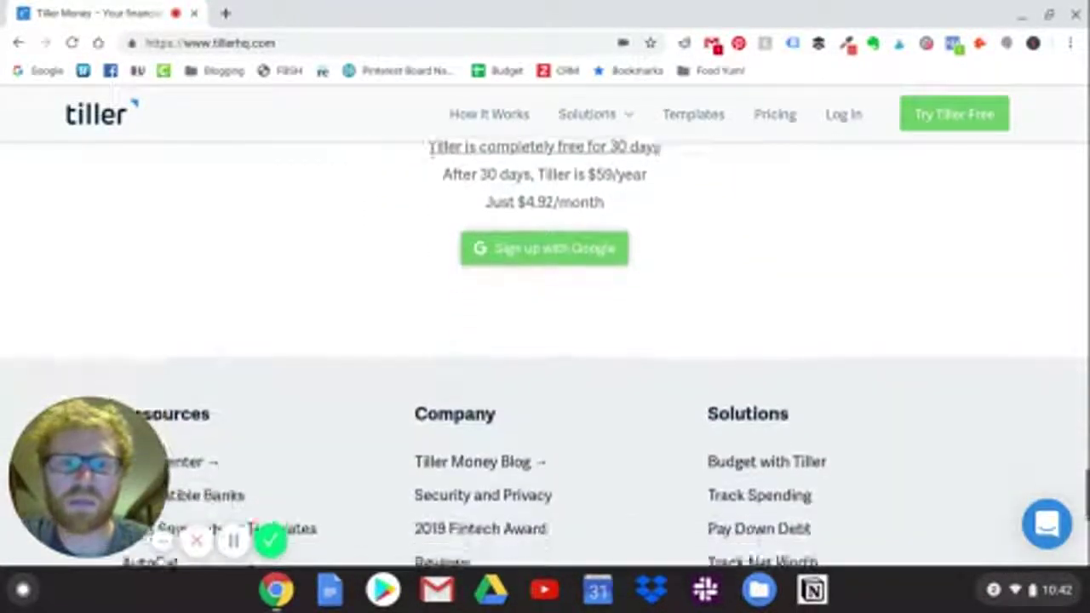
{"action": "scroll", "coordinate": [460, 209], "scroll_direction": "up", "scroll_amount": 2}
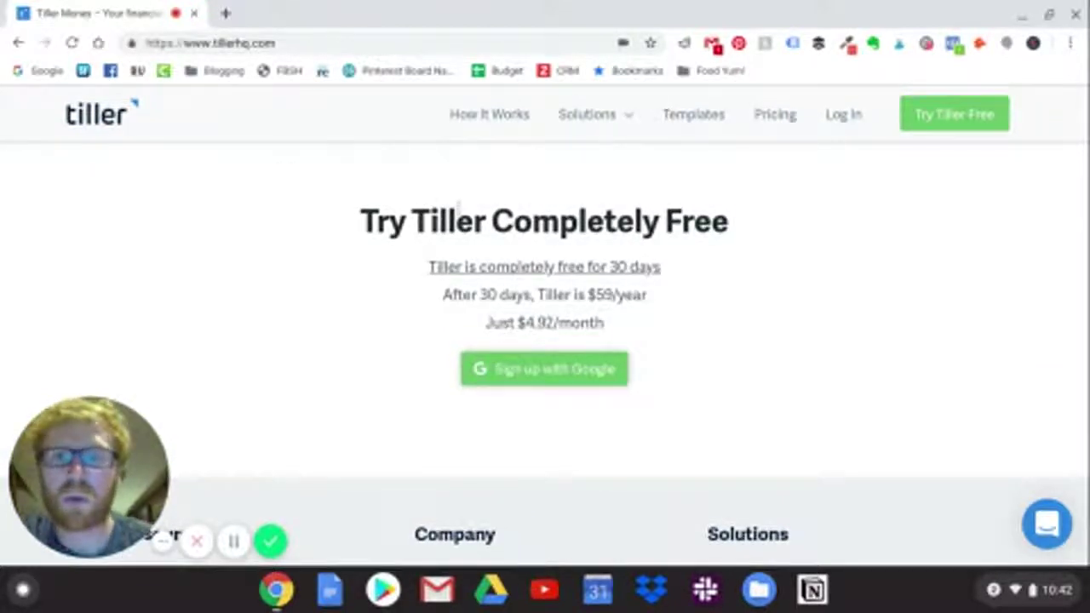
{"action": "left_click_drag", "start_coordinate": [360, 226], "coordinate": [732, 222]}
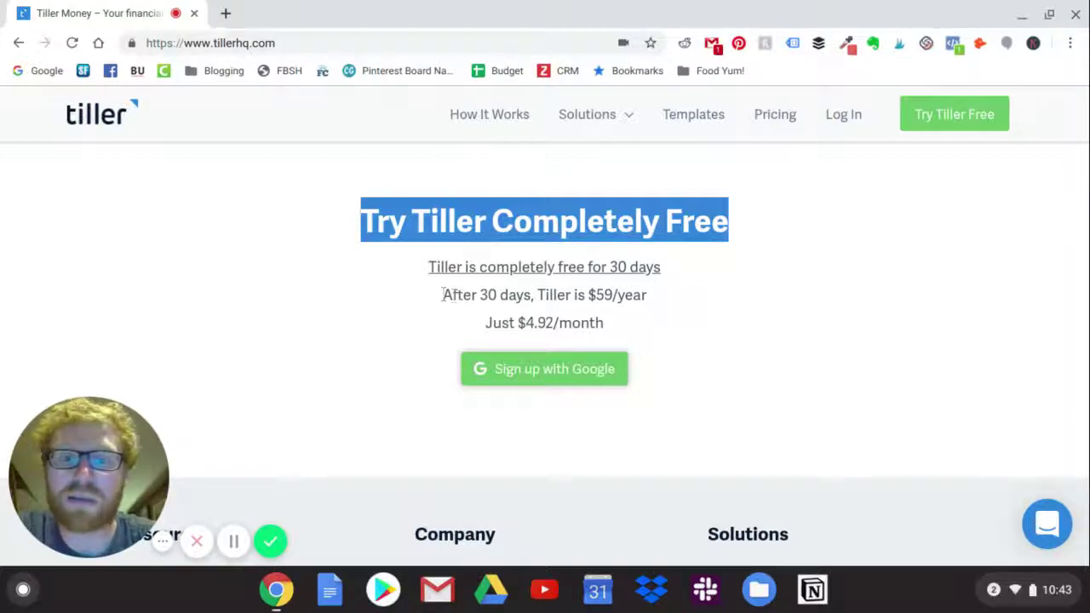
{"action": "left_click_drag", "start_coordinate": [441, 294], "coordinate": [620, 331]}
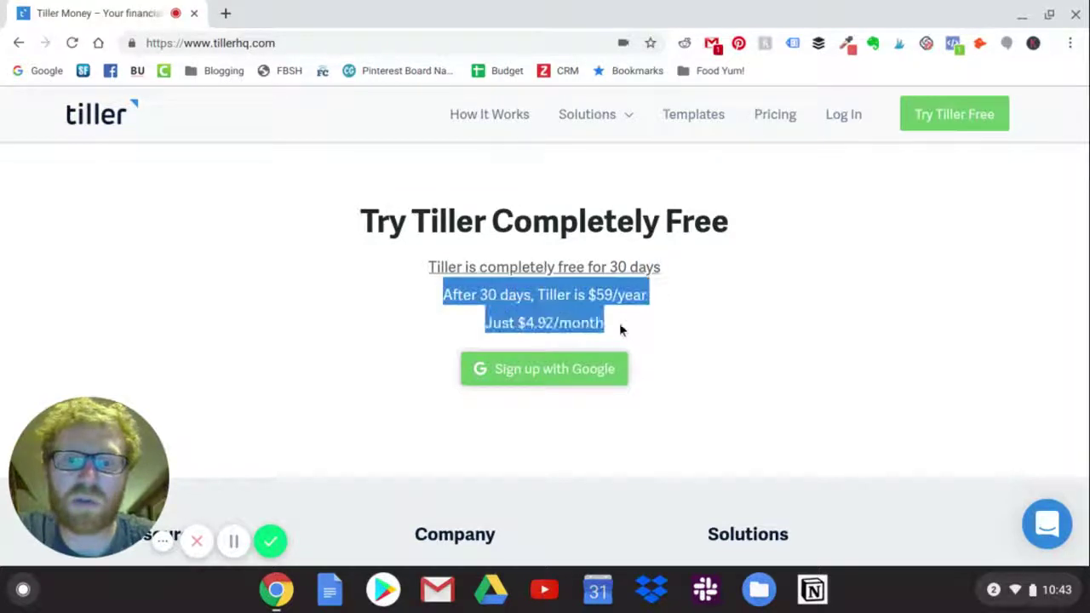
{"action": "left_click", "coordinate": [654, 322]}
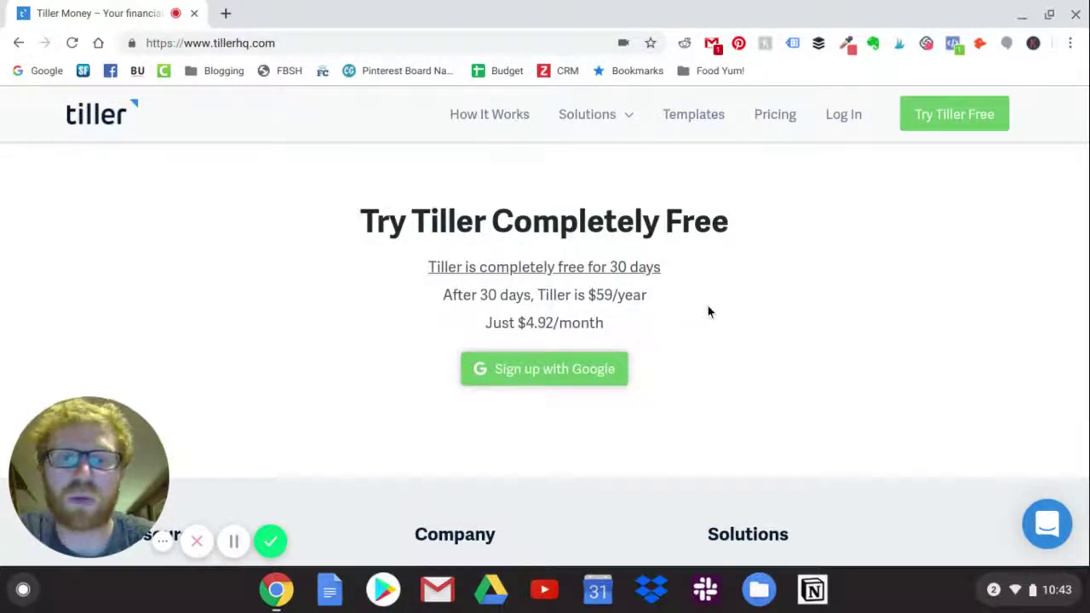
{"action": "left_click_drag", "start_coordinate": [616, 324], "coordinate": [441, 294]}
{"action": "left_click", "coordinate": [674, 293]}
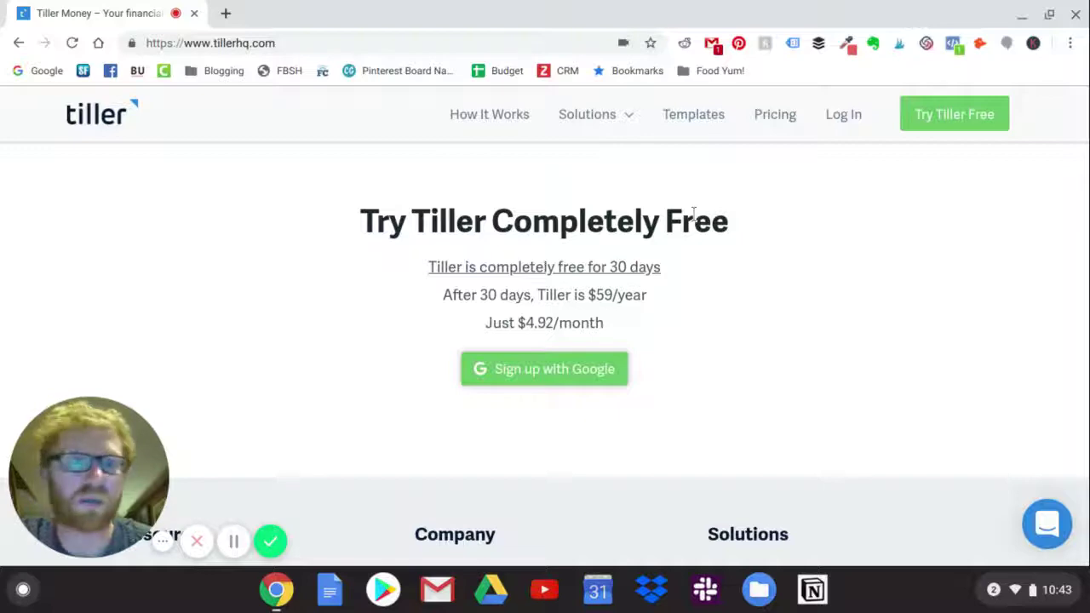
Log in to Tiller with the first listed Google account.
{"action": "scroll", "coordinate": [742, 321], "scroll_direction": "up", "scroll_amount": 5}
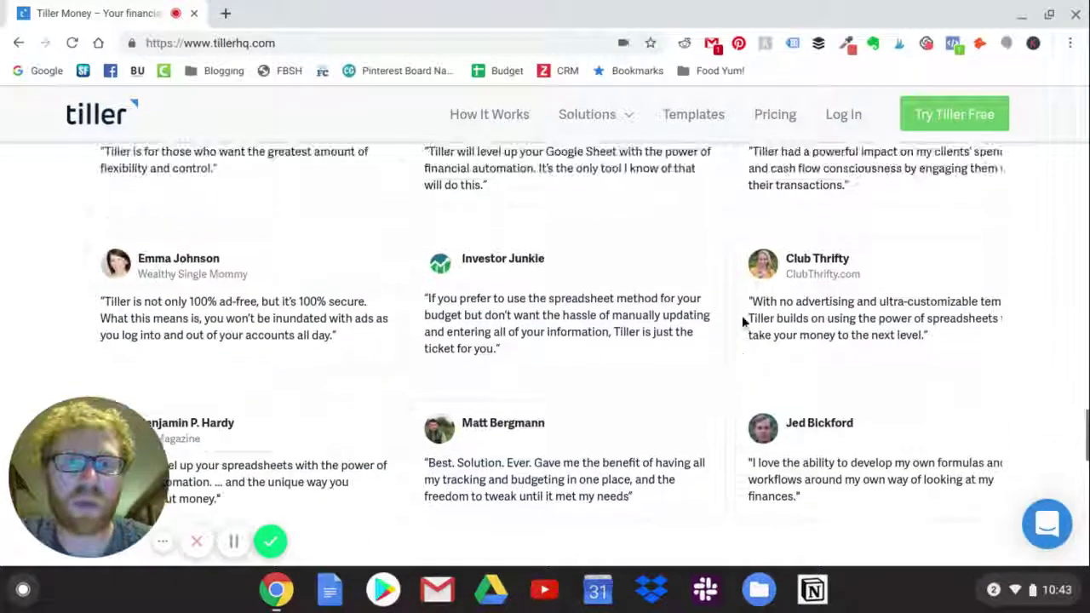
{"action": "scroll", "coordinate": [742, 315], "scroll_direction": "up", "scroll_amount": 10}
{"action": "left_click", "coordinate": [844, 116]}
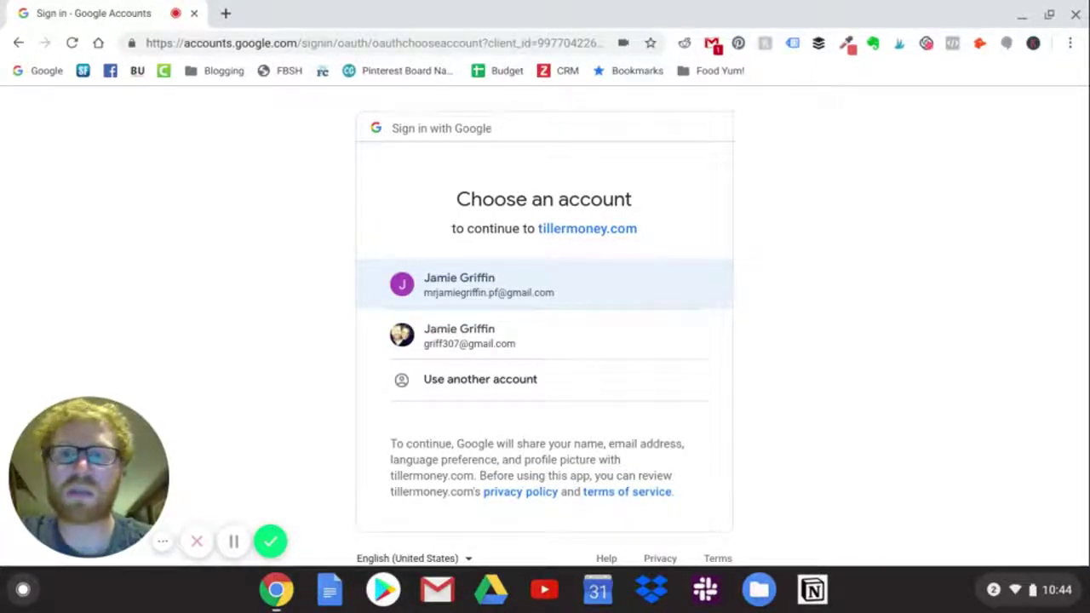
{"action": "left_click", "coordinate": [587, 287]}
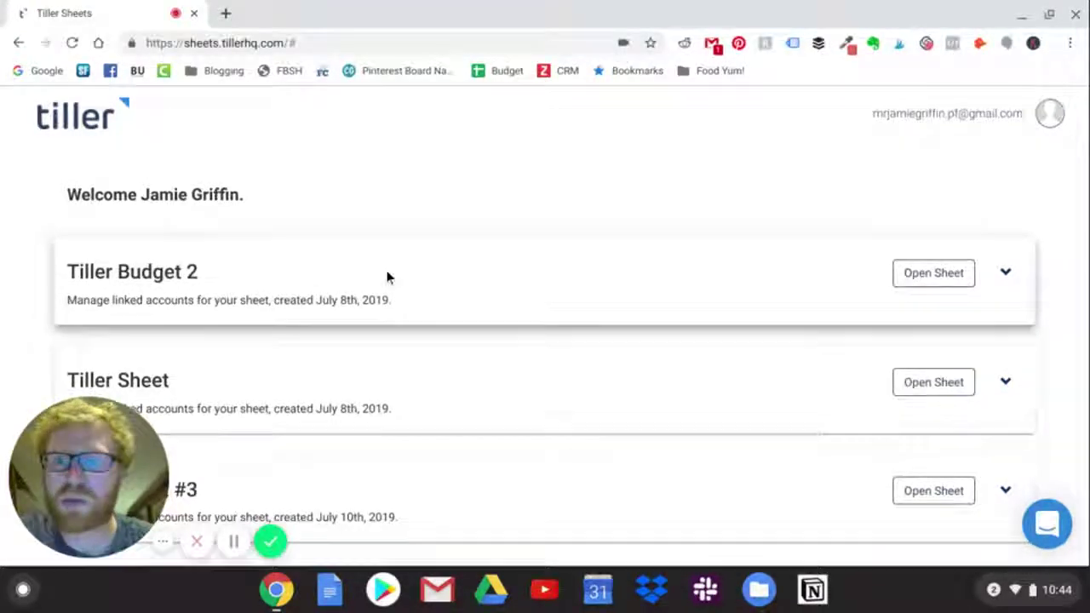
Look through the dashboard's existing Tiller sheets, new Google Sheet and Excel workbook options, and account sections.
{"action": "scroll", "coordinate": [387, 275], "scroll_direction": "down", "scroll_amount": 1}
{"action": "scroll", "coordinate": [388, 275], "scroll_direction": "down", "scroll_amount": 1}
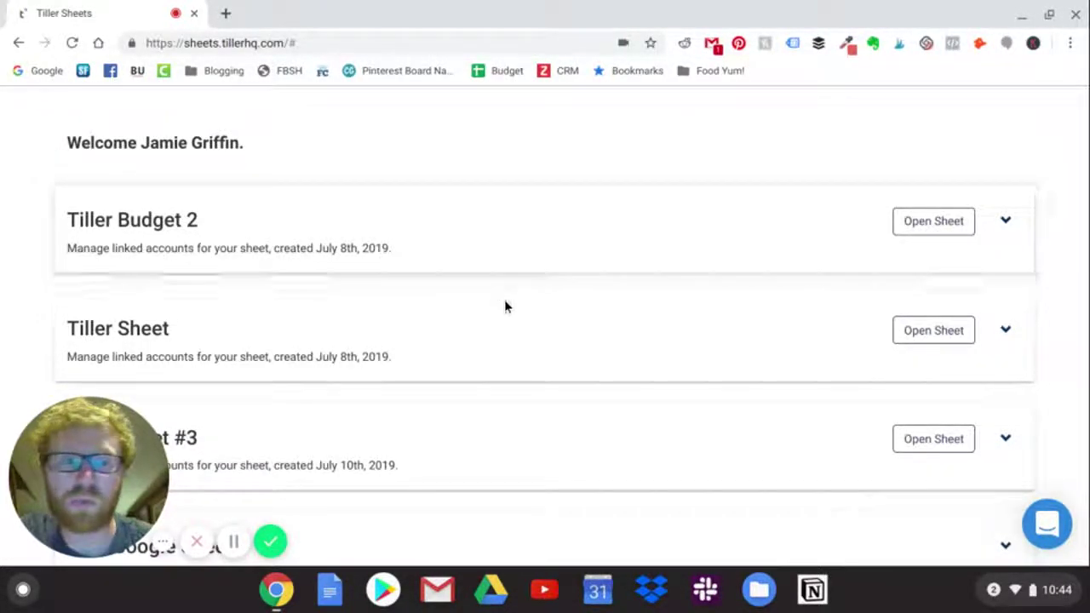
{"action": "scroll", "coordinate": [572, 319], "scroll_direction": "down", "scroll_amount": 2}
{"action": "scroll", "coordinate": [572, 318], "scroll_direction": "down", "scroll_amount": 1}
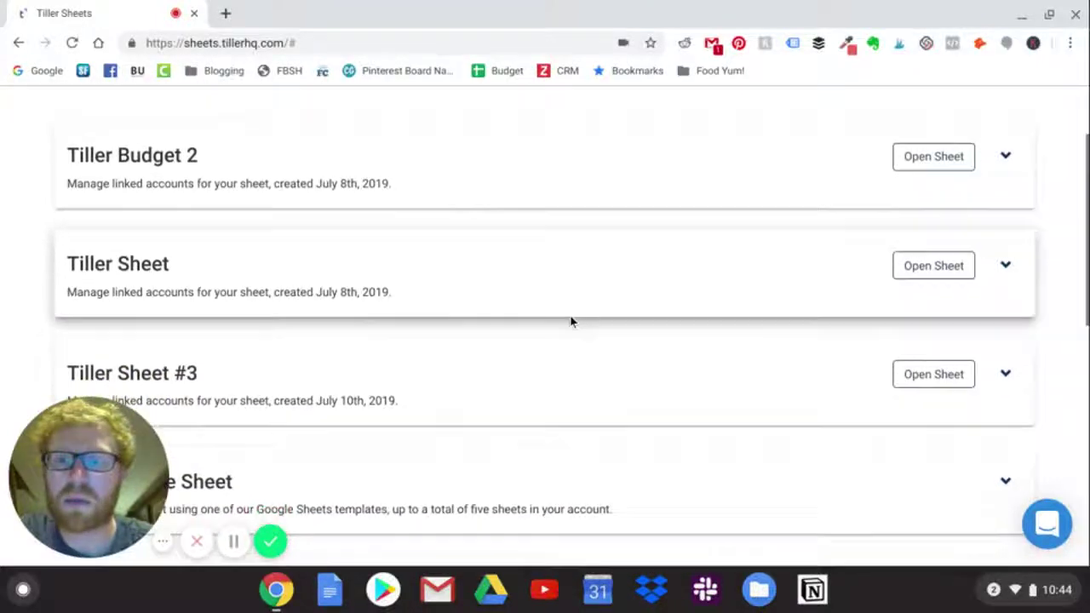
{"action": "scroll", "coordinate": [570, 319], "scroll_direction": "up", "scroll_amount": 2}
{"action": "scroll", "coordinate": [570, 318], "scroll_direction": "down", "scroll_amount": 3}
{"action": "scroll", "coordinate": [569, 319], "scroll_direction": "up", "scroll_amount": 3}
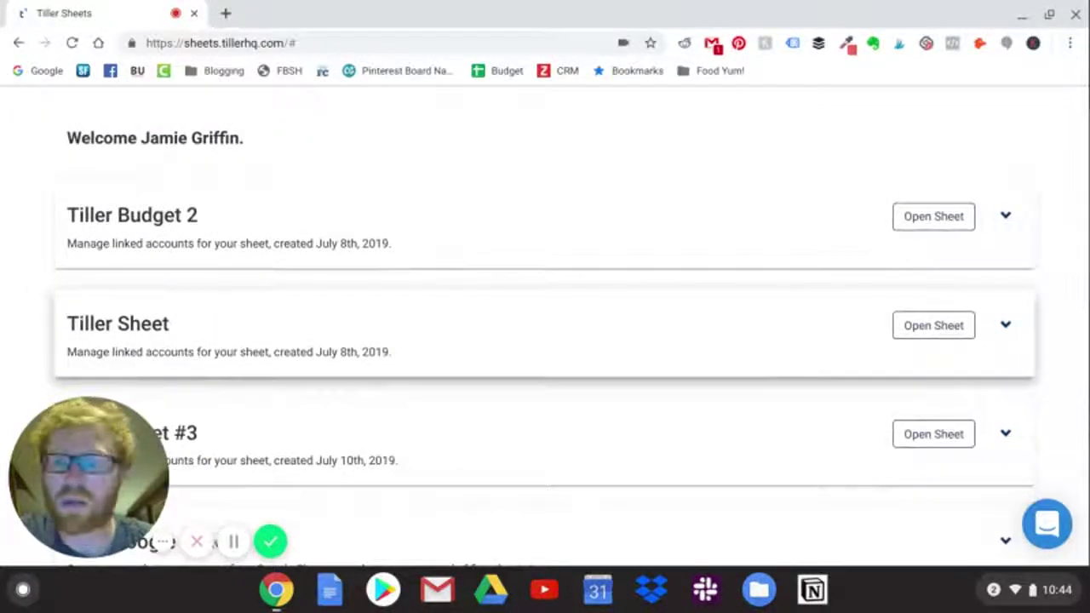
{"action": "scroll", "coordinate": [570, 318], "scroll_direction": "down", "scroll_amount": 1}
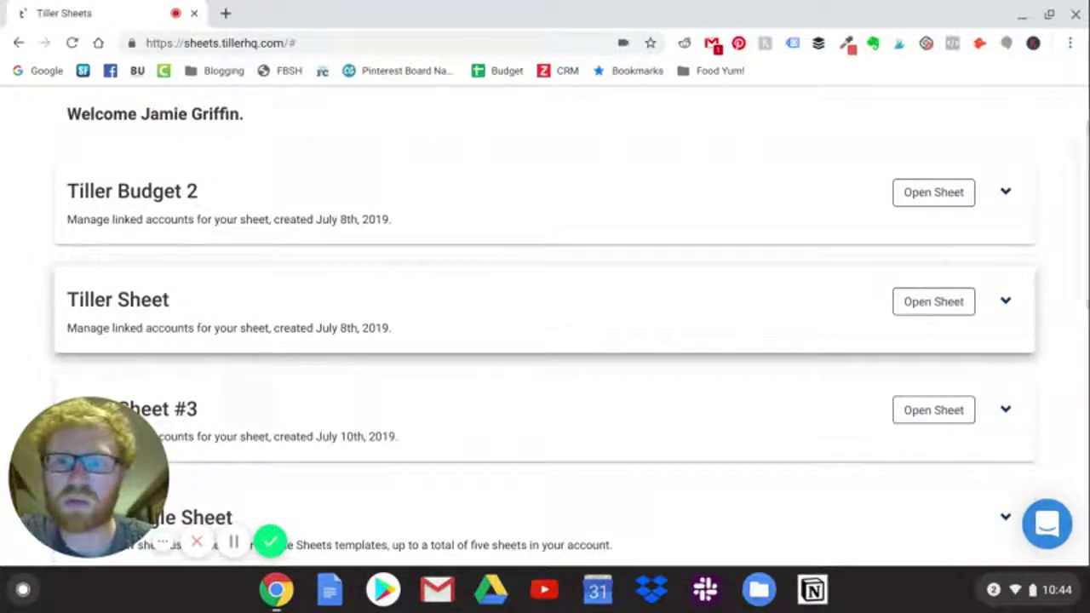
{"action": "scroll", "coordinate": [570, 319], "scroll_direction": "down", "scroll_amount": 2}
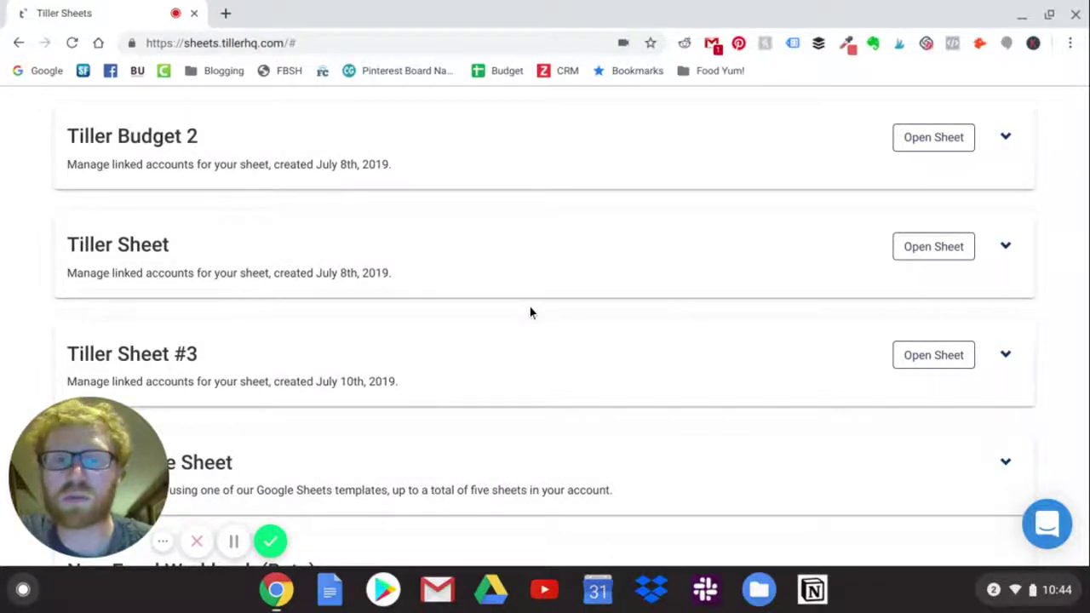
{"action": "scroll", "coordinate": [529, 313], "scroll_direction": "down", "scroll_amount": 2}
{"action": "scroll", "coordinate": [530, 281], "scroll_direction": "down", "scroll_amount": 3}
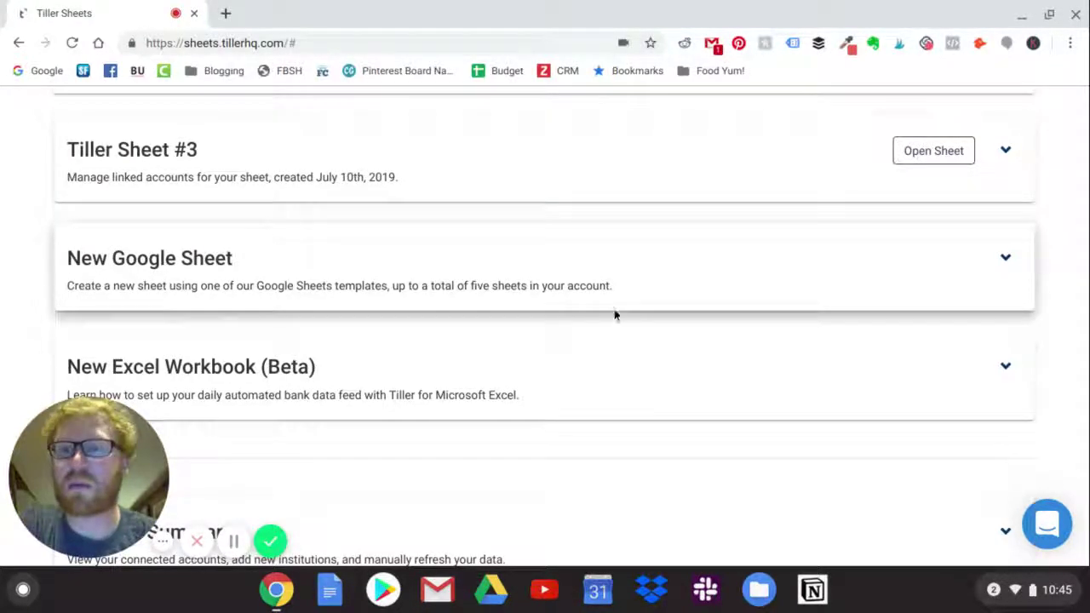
{"action": "scroll", "coordinate": [842, 279], "scroll_direction": "down", "scroll_amount": 1}
{"action": "scroll", "coordinate": [843, 278], "scroll_direction": "down", "scroll_amount": 5}
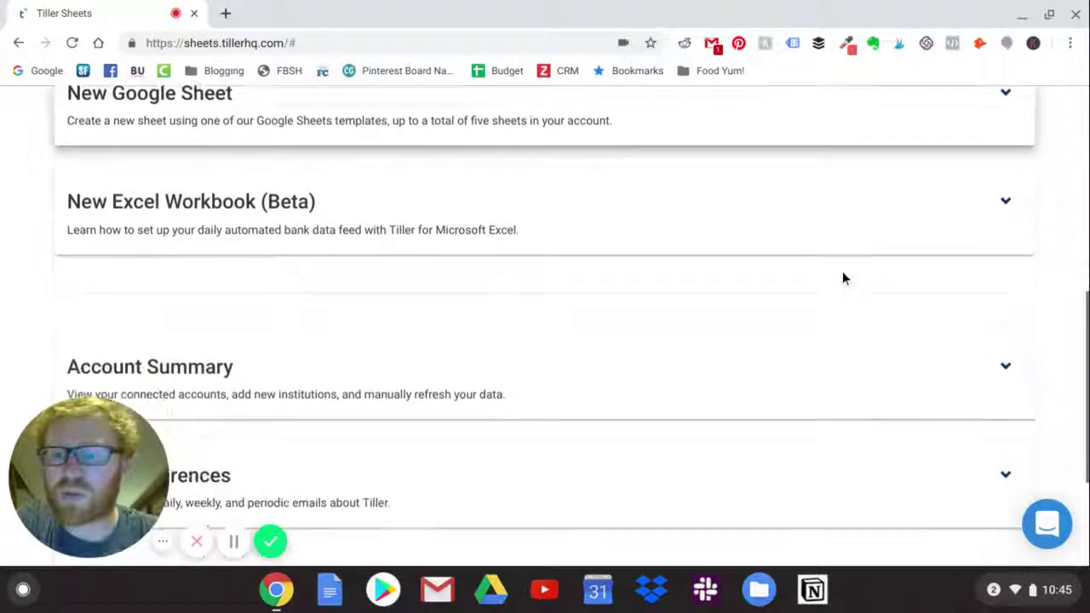
{"action": "scroll", "coordinate": [843, 278], "scroll_direction": "up", "scroll_amount": 4}
{"action": "scroll", "coordinate": [843, 278], "scroll_direction": "down", "scroll_amount": 4}
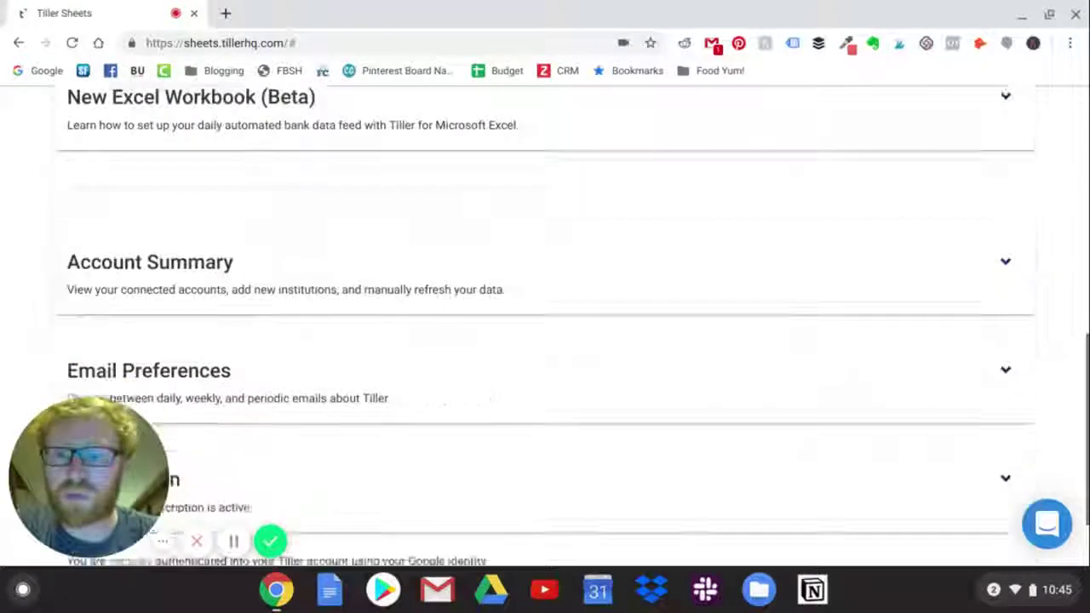
Expand the Account Summary section and open the institution selection page for adding accounts.
{"action": "scroll", "coordinate": [937, 255], "scroll_direction": "up", "scroll_amount": 1}
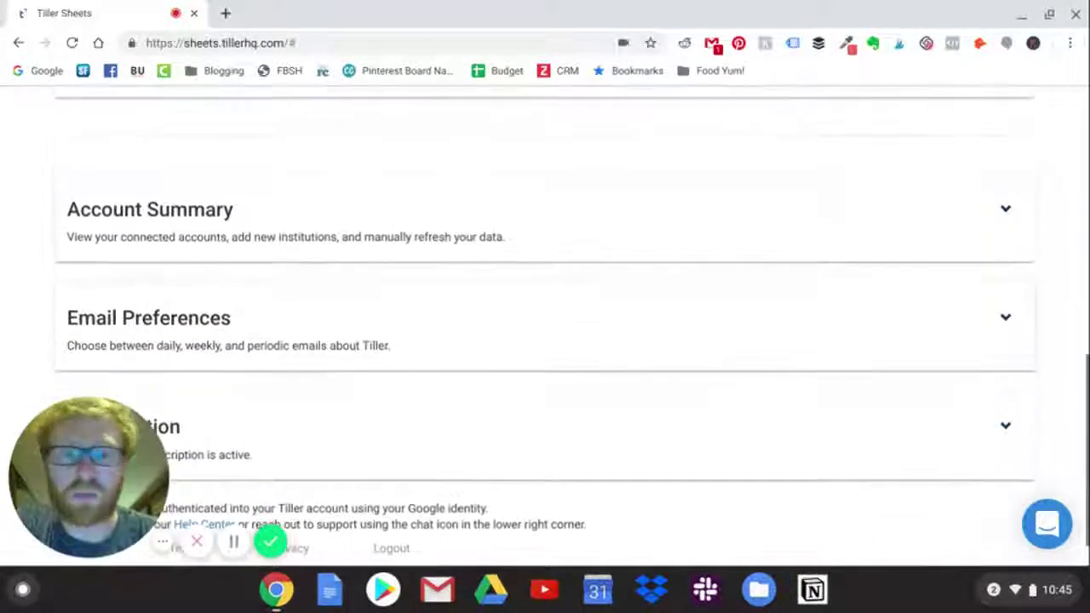
{"action": "left_click", "coordinate": [1006, 212]}
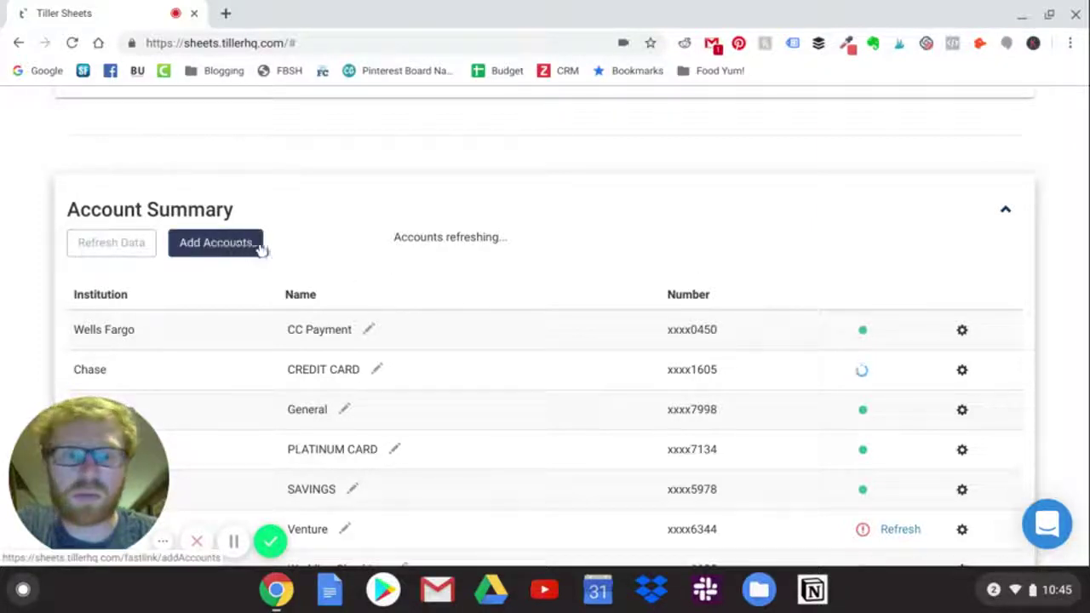
{"action": "scroll", "coordinate": [698, 441], "scroll_direction": "up", "scroll_amount": 4}
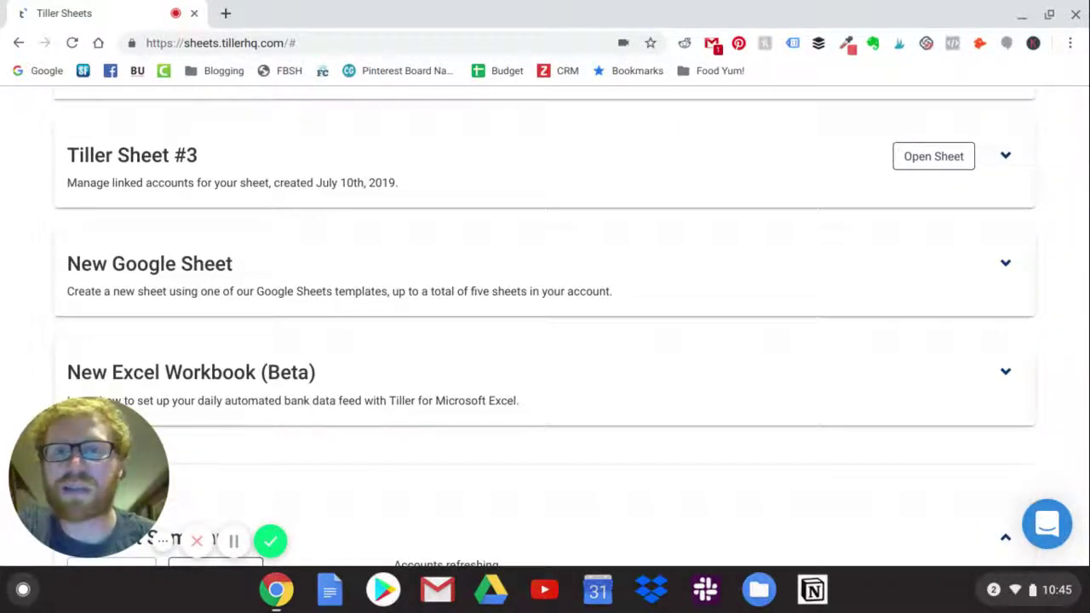
{"action": "scroll", "coordinate": [545, 327], "scroll_direction": "down", "scroll_amount": 3}
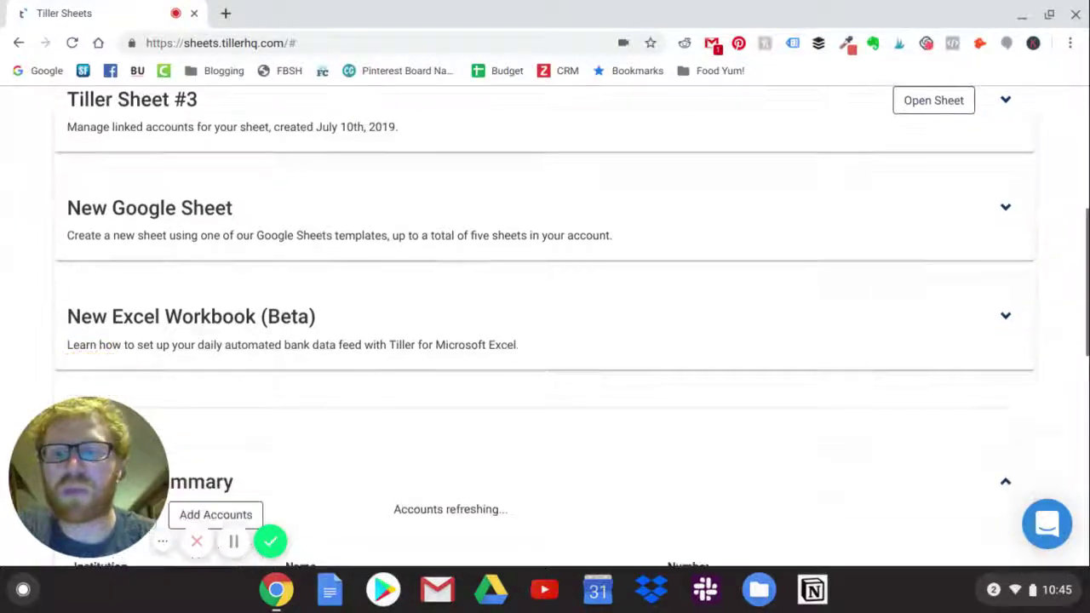
{"action": "left_click", "coordinate": [216, 425]}
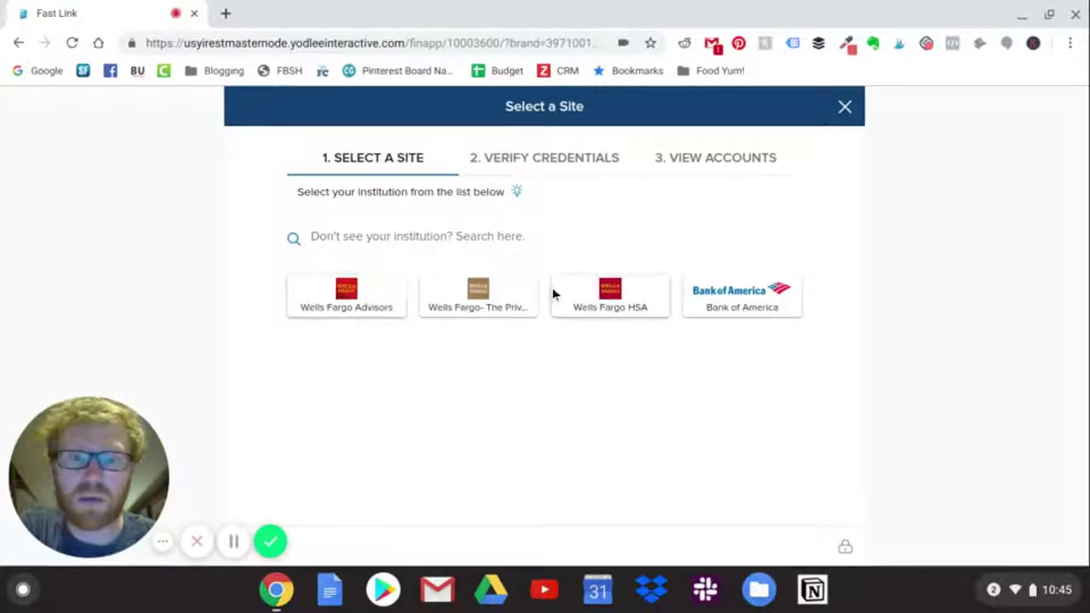
Search the institution list for "us bank" and look through the matching U.S. Bank sites.
{"action": "left_click", "coordinate": [497, 237]}
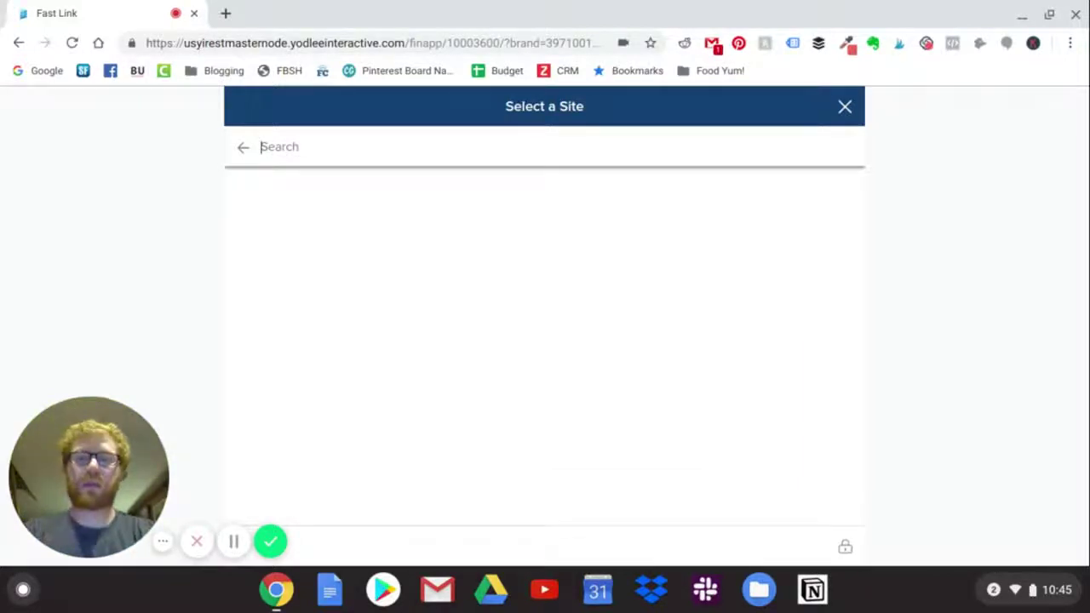
{"action": "type", "text": "us ban"}
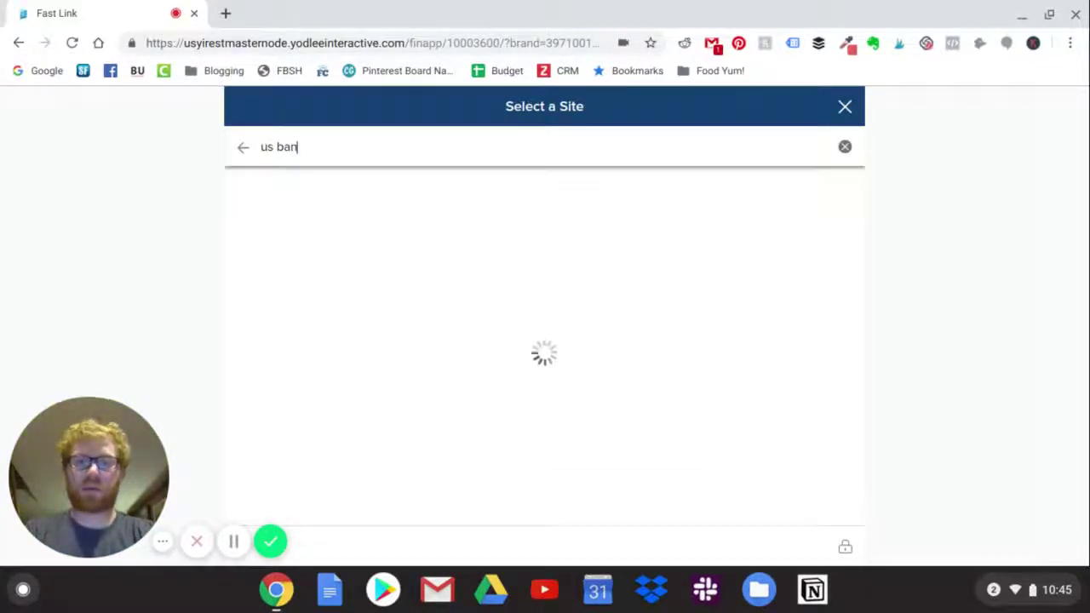
{"action": "type", "text": "k"}
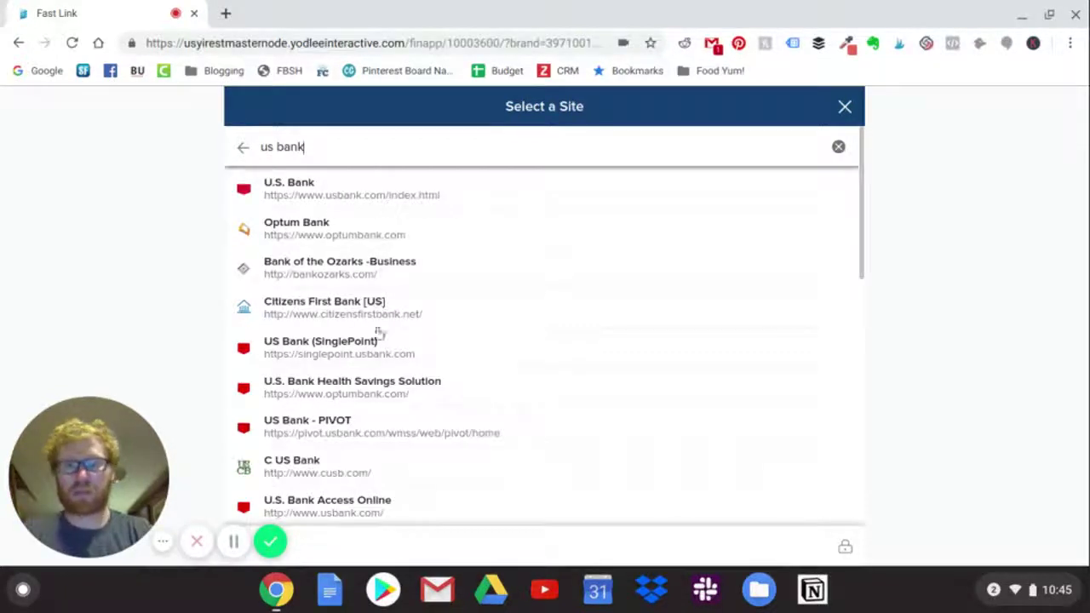
{"action": "scroll", "coordinate": [379, 374], "scroll_direction": "down", "scroll_amount": 5}
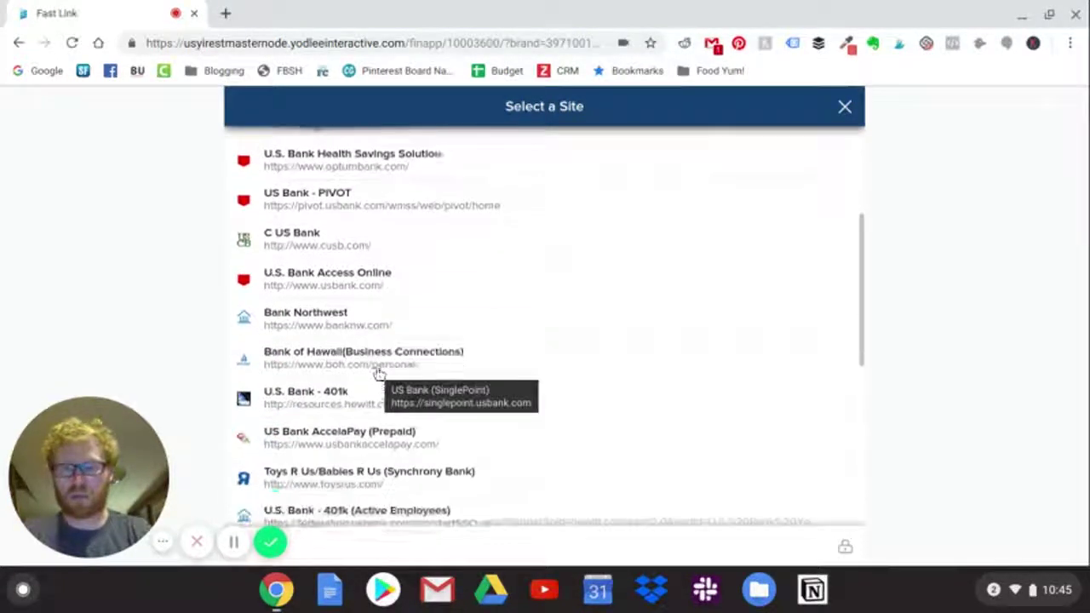
{"action": "scroll", "coordinate": [379, 375], "scroll_direction": "down", "scroll_amount": 3}
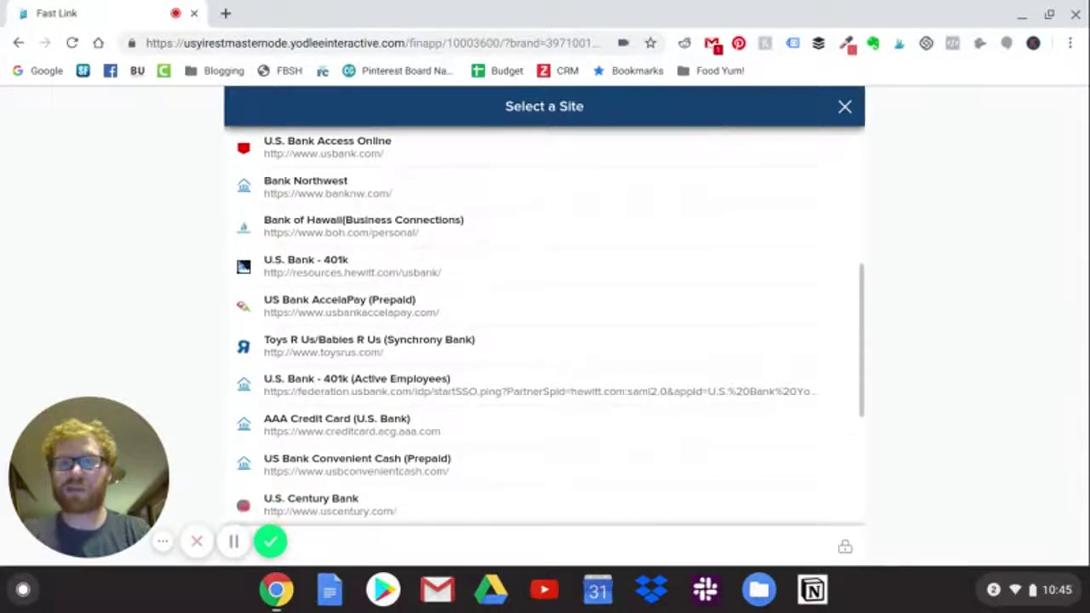
{"action": "scroll", "coordinate": [544, 328], "scroll_direction": "down", "scroll_amount": 1}
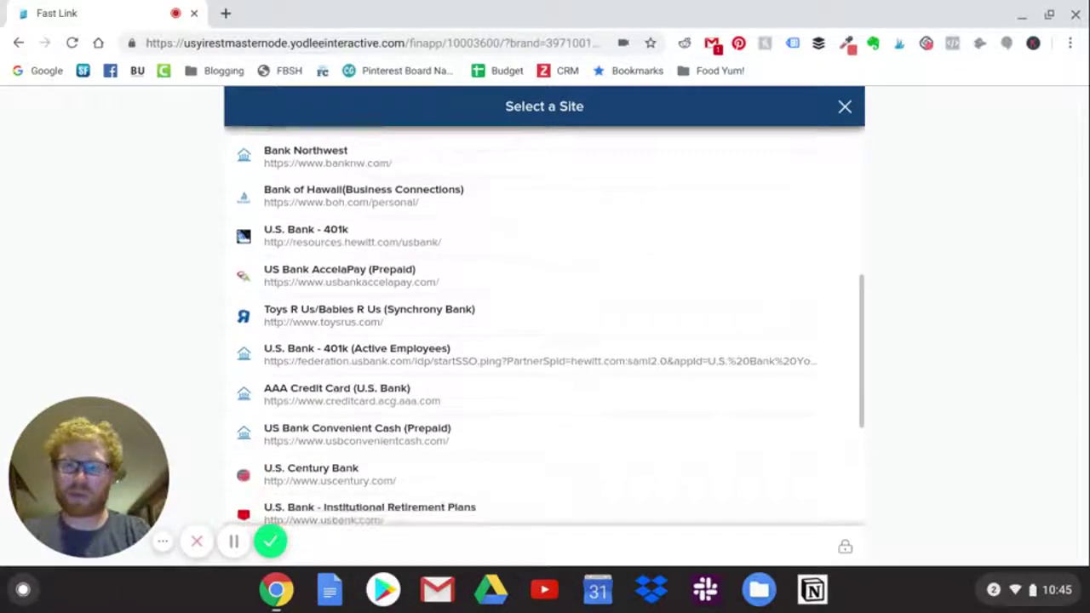
{"action": "scroll", "coordinate": [543, 328], "scroll_direction": "down", "scroll_amount": 3}
{"action": "scroll", "coordinate": [543, 328], "scroll_direction": "up", "scroll_amount": 3}
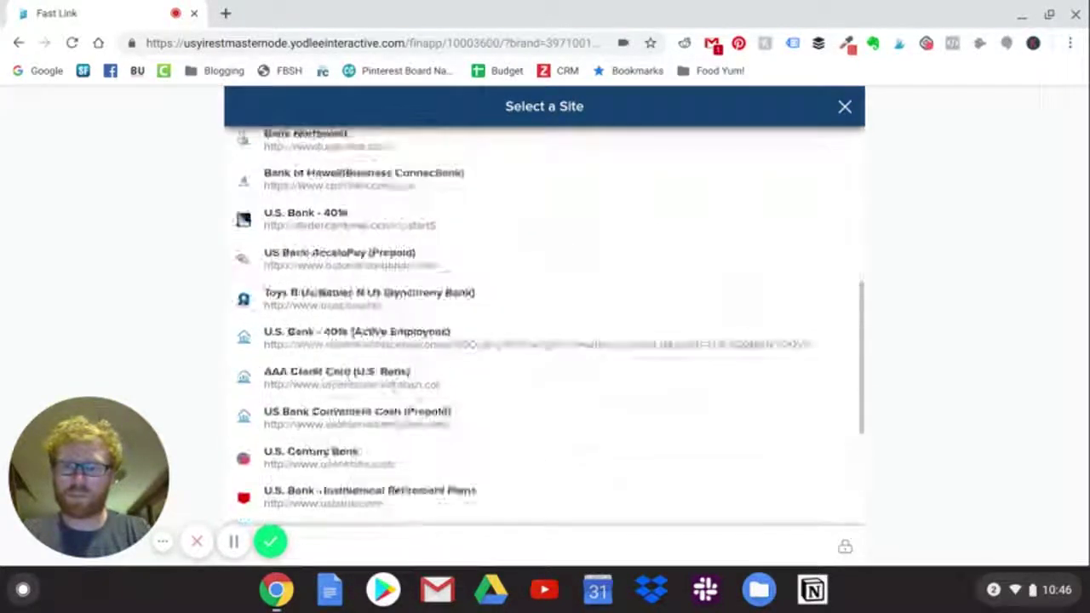
{"action": "scroll", "coordinate": [544, 328], "scroll_direction": "up", "scroll_amount": 5}
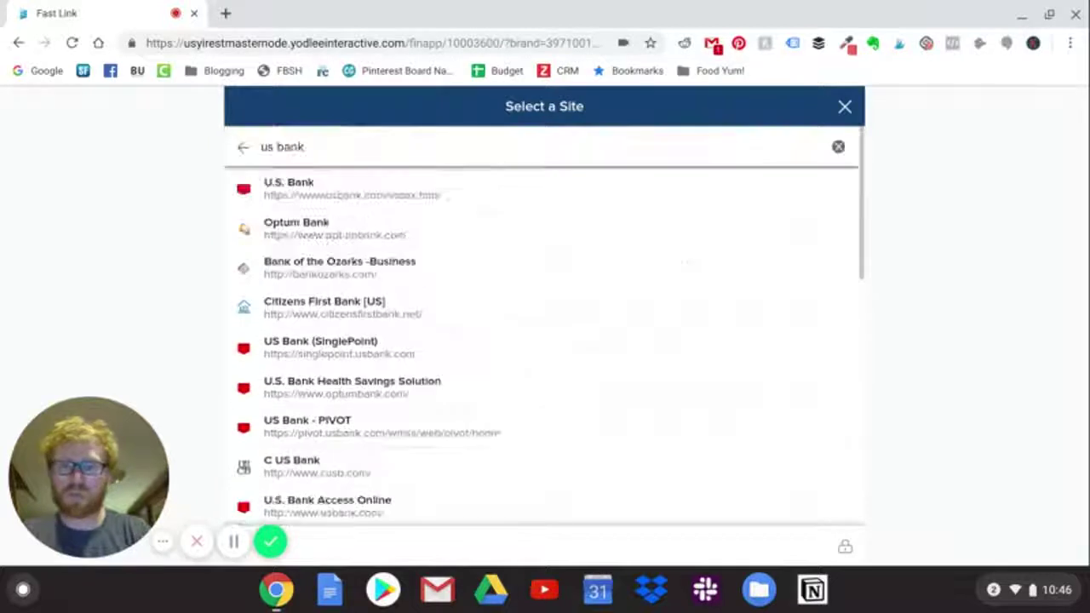
Search the institutions for "chase", look over the matches, and close the site selection to return to the dashboard.
{"action": "triple_click", "coordinate": [351, 136]}
{"action": "type", "text": "chase"}
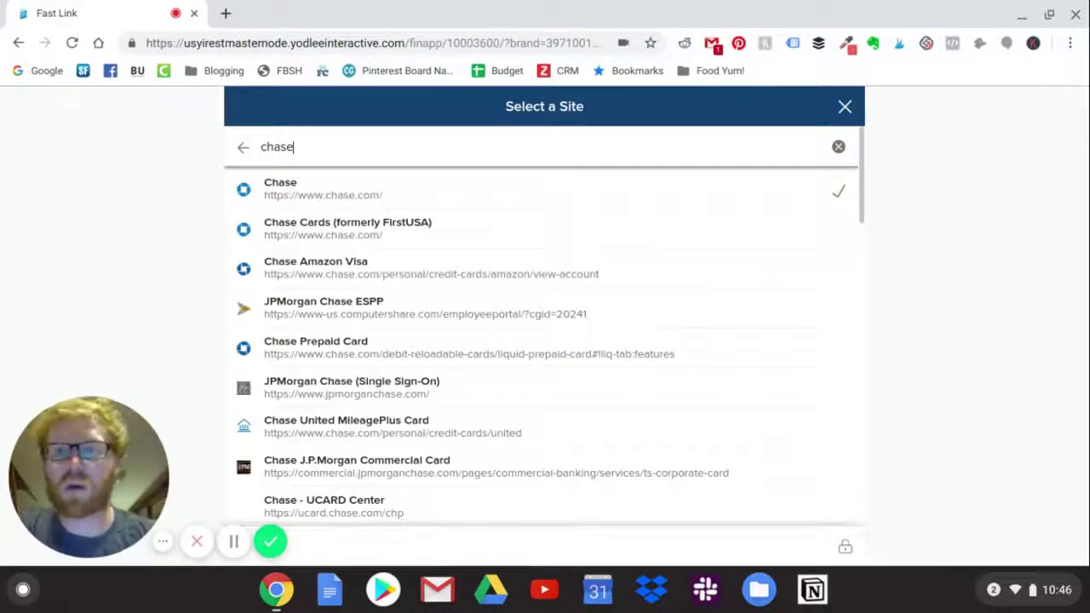
{"action": "scroll", "coordinate": [321, 269], "scroll_direction": "down", "scroll_amount": 2}
{"action": "scroll", "coordinate": [321, 269], "scroll_direction": "up", "scroll_amount": 2}
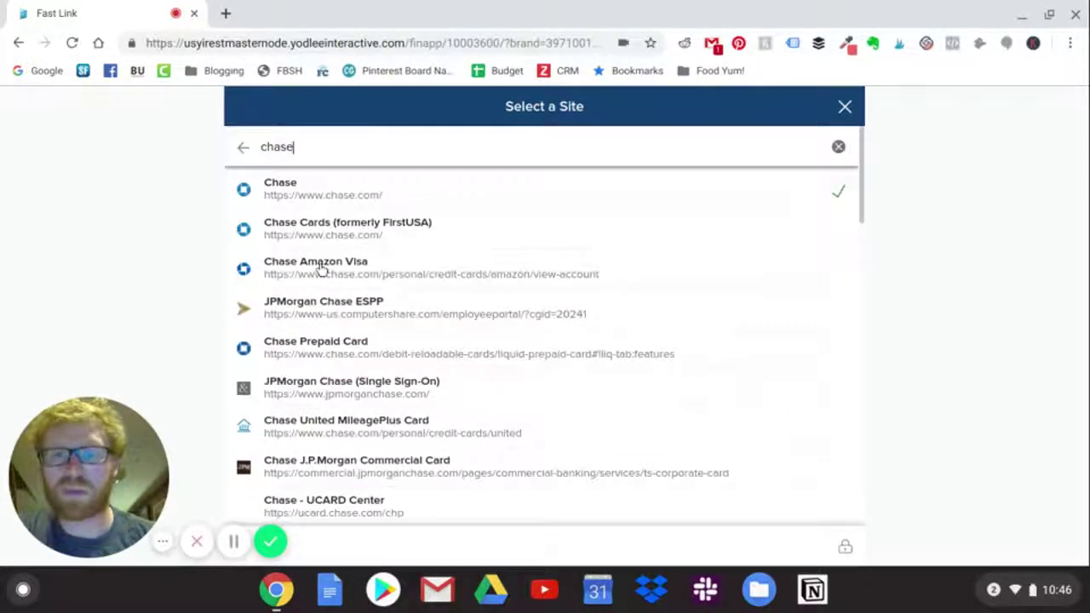
{"action": "left_click", "coordinate": [245, 150]}
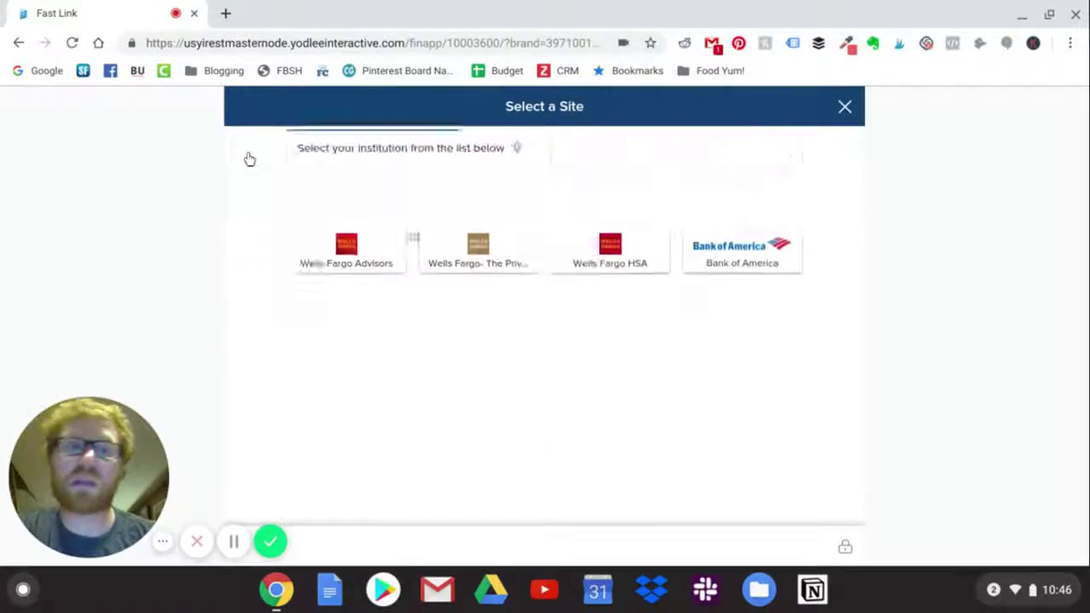
{"action": "left_click", "coordinate": [846, 107]}
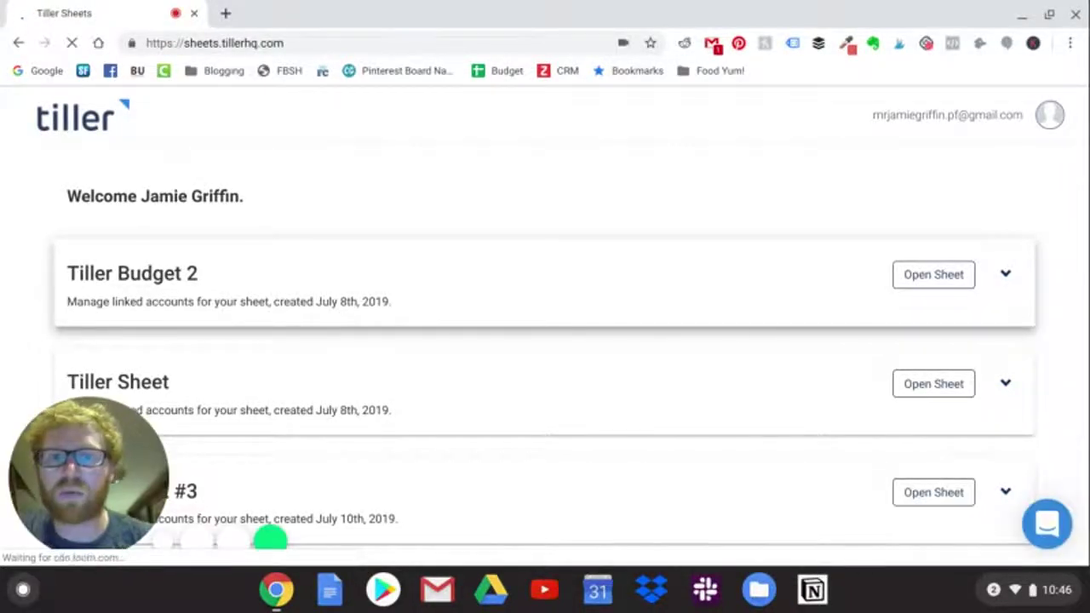
Expand the New Google Sheet section on the dashboard to show its setup form.
{"action": "scroll", "coordinate": [514, 197], "scroll_direction": "down", "scroll_amount": 1}
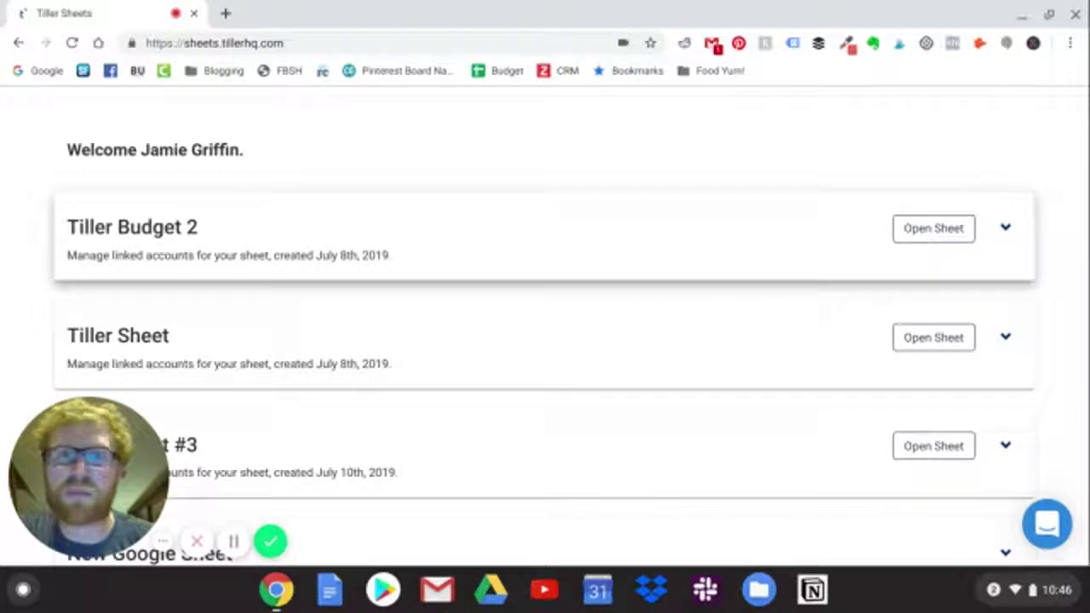
{"action": "scroll", "coordinate": [545, 324], "scroll_direction": "down", "scroll_amount": 3}
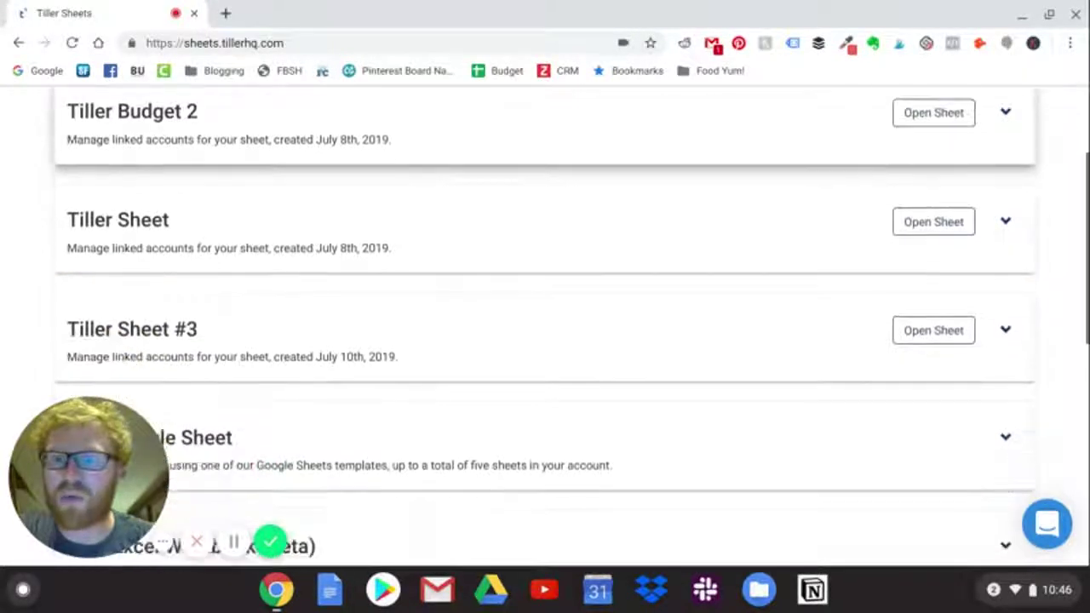
{"action": "scroll", "coordinate": [545, 324], "scroll_direction": "down", "scroll_amount": 4}
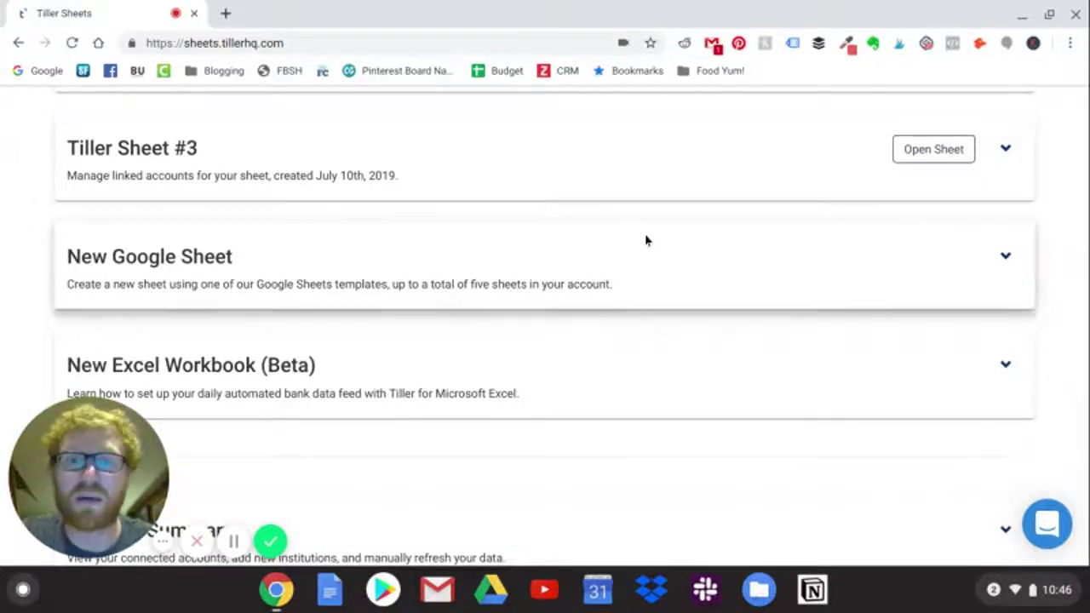
{"action": "left_click", "coordinate": [1006, 259]}
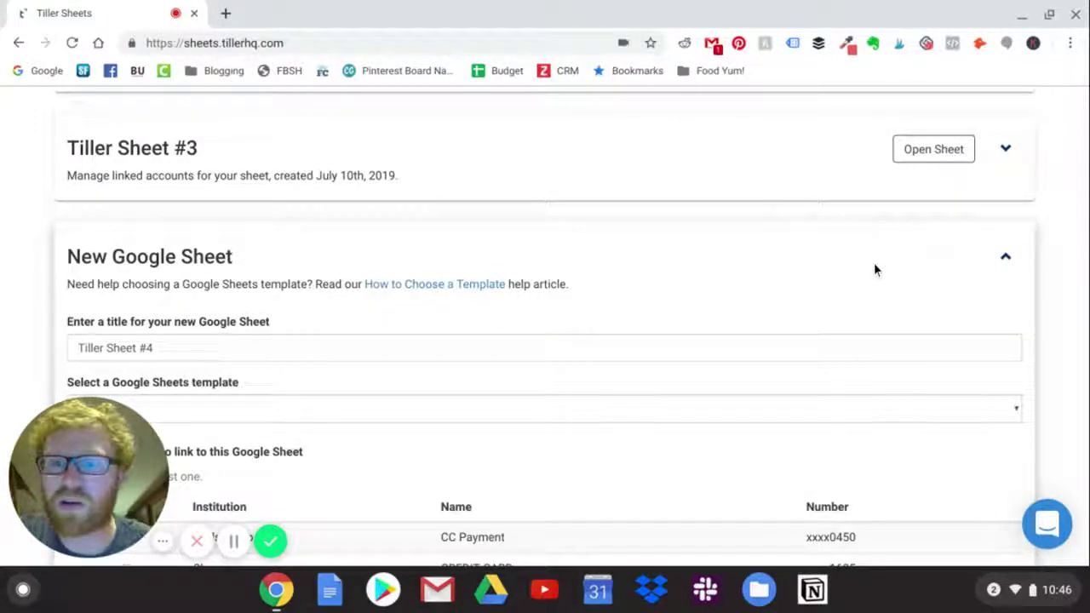
{"action": "scroll", "coordinate": [783, 251], "scroll_direction": "down", "scroll_amount": 2}
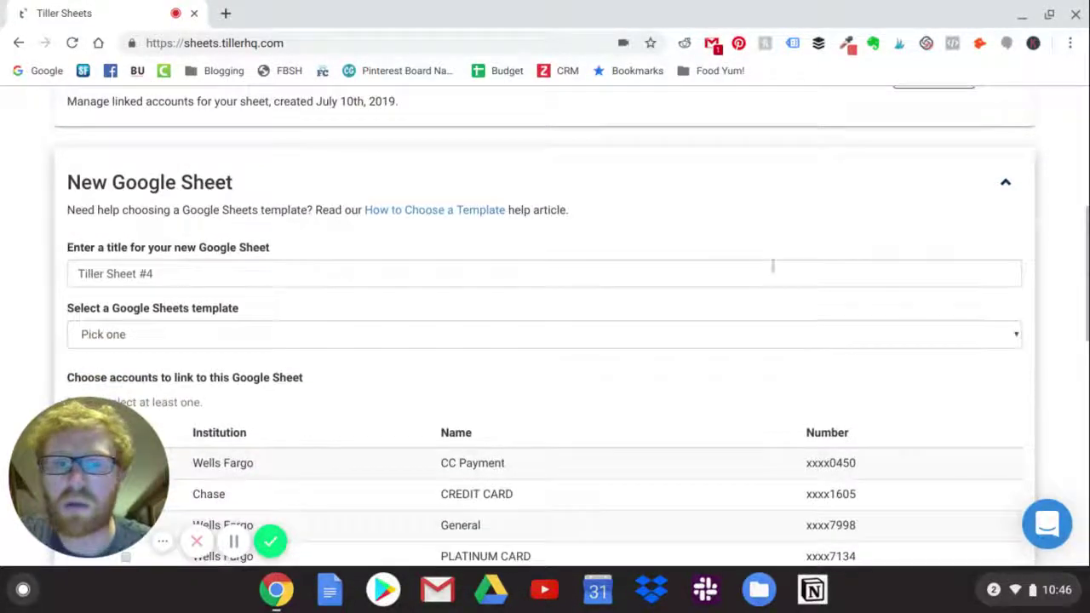
Title the new Google Sheet with the account owner's full name followed by "Sample Budget".
{"action": "left_click", "coordinate": [770, 274]}
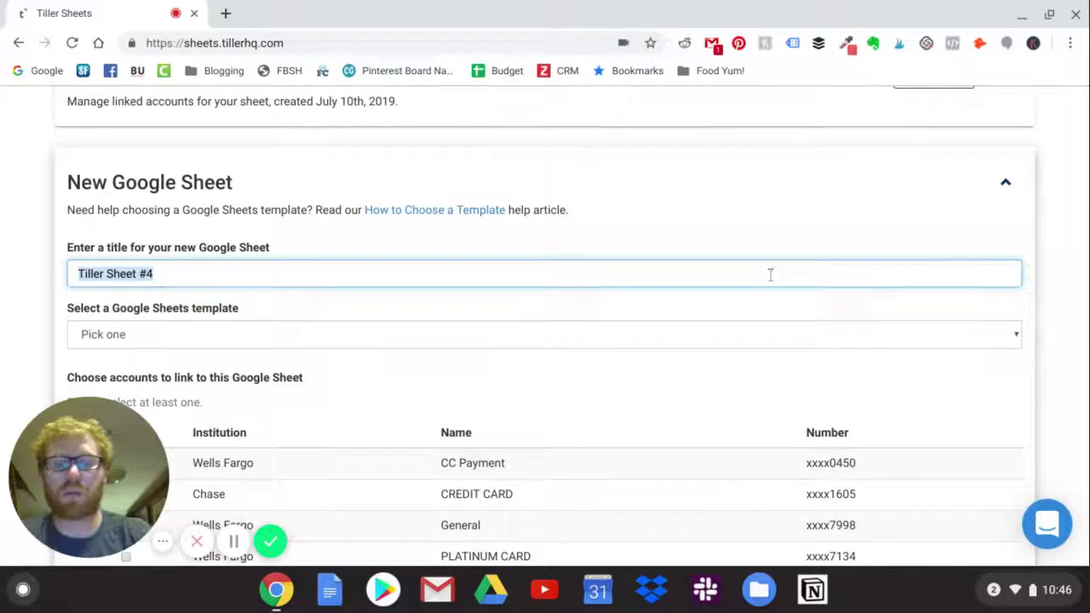
{"action": "type", "text": "Griffin Budg"}
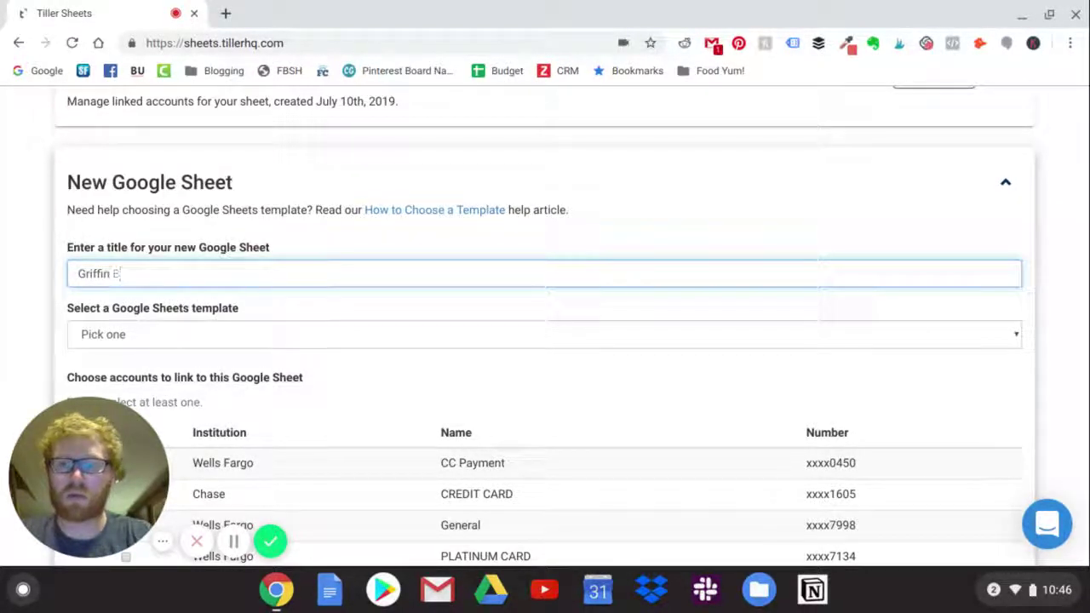
{"action": "key", "text": "BackSpace"}
{"action": "key", "text": "BackSpace"}
{"action": "key", "text": "BackSpace"}
{"action": "key", "text": "BackSpace"}
{"action": "key", "text": "BackSpace"}
{"action": "key", "text": "BackSpace"}
{"action": "key", "text": "BackSpace"}
{"action": "key", "text": "BackSpace"}
{"action": "key", "text": "BackSpace"}
{"action": "type", "text": "Mr. Jam"}
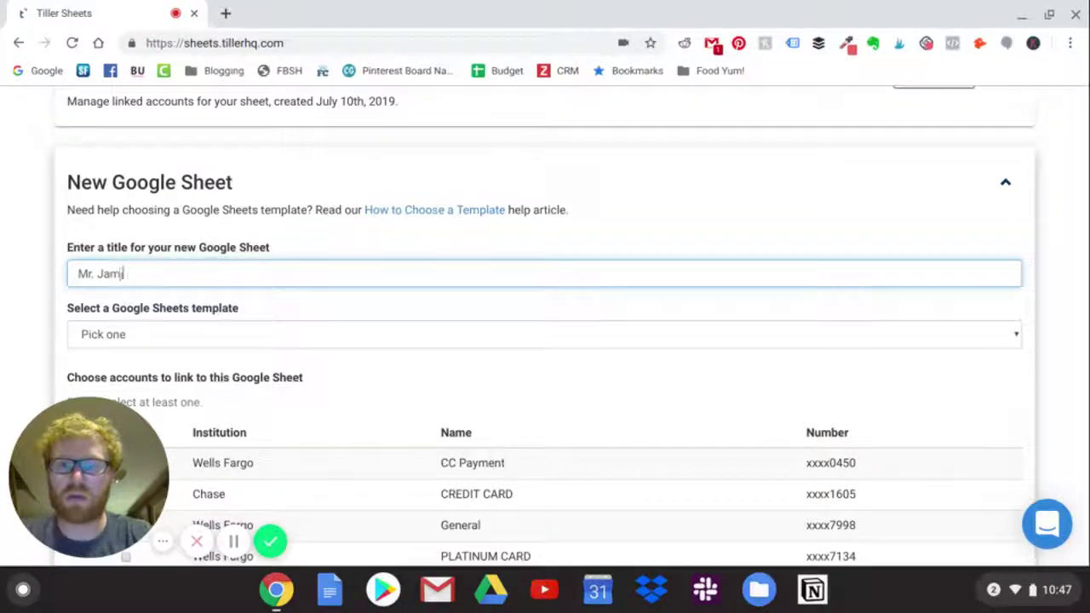
{"action": "type", "text": "ie Griffin Samp"}
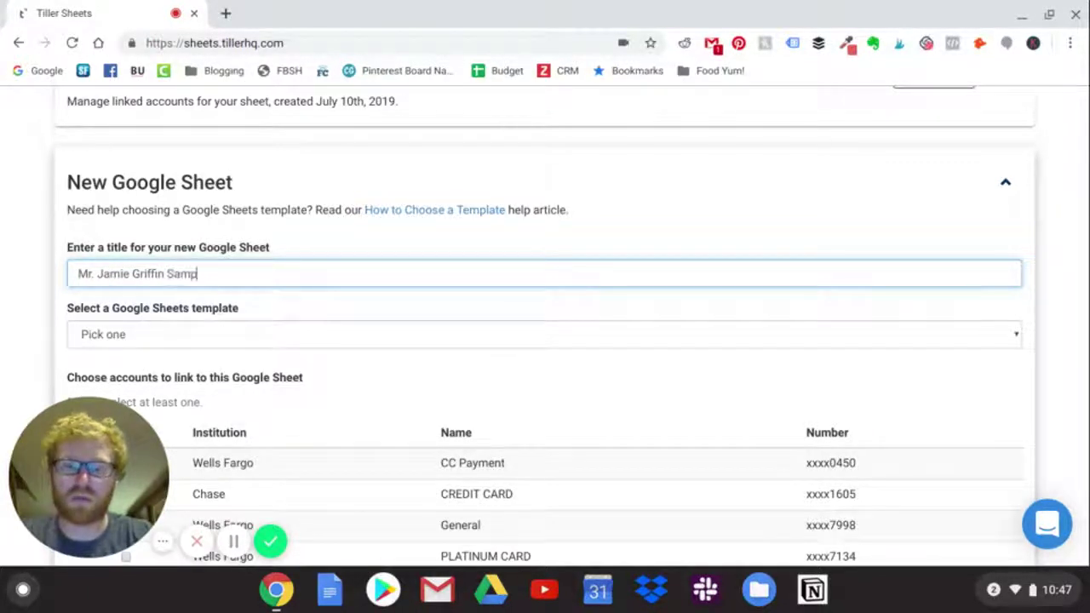
{"action": "type", "text": "le Budget"}
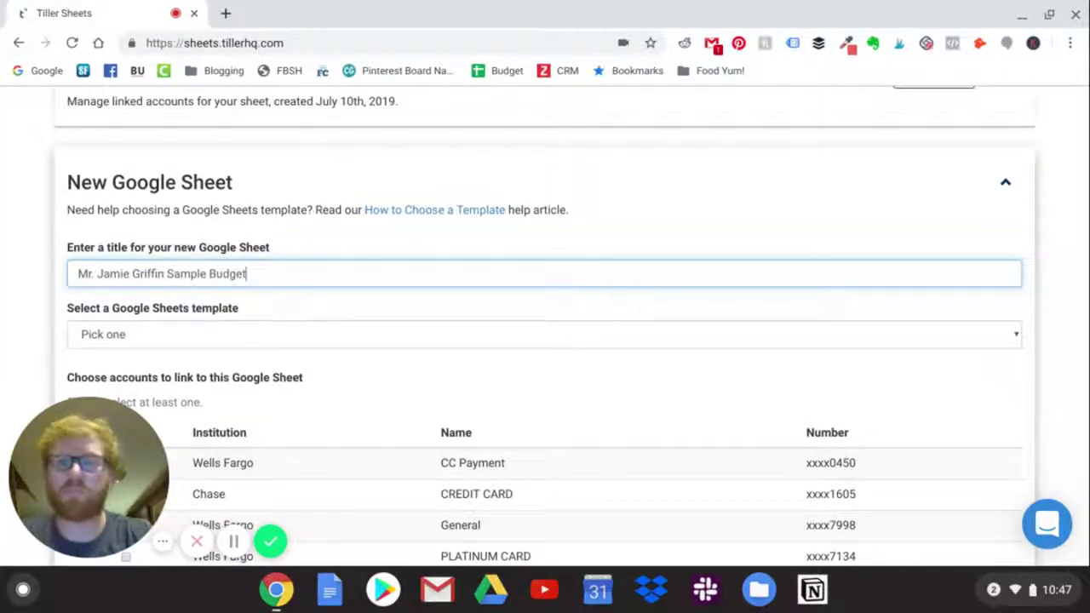
{"action": "scroll", "coordinate": [880, 336], "scroll_direction": "down", "scroll_amount": 2}
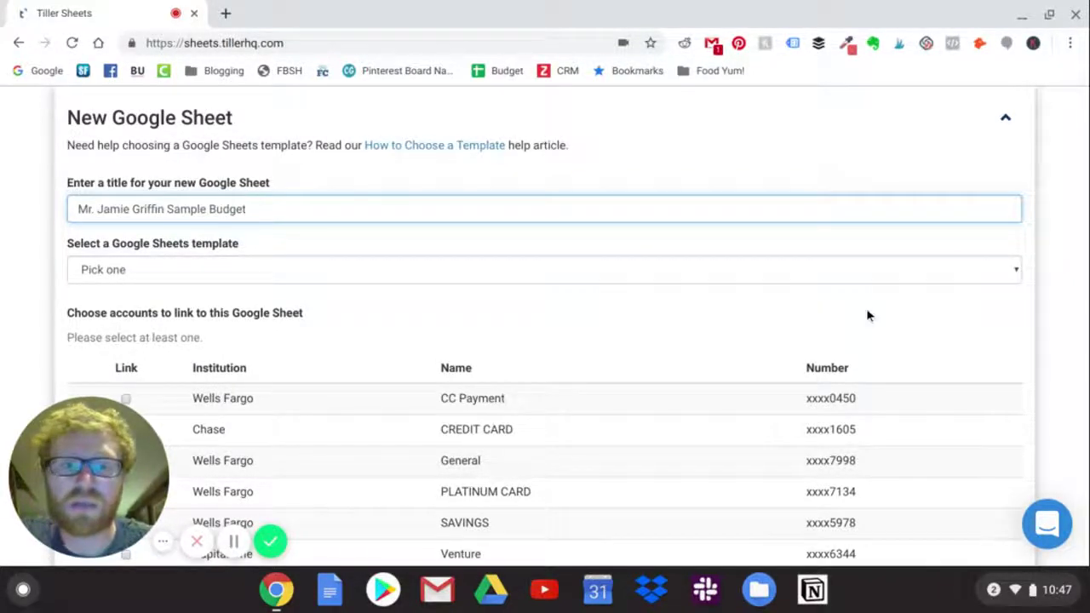
{"action": "scroll", "coordinate": [868, 313], "scroll_direction": "down", "scroll_amount": 2}
{"action": "scroll", "coordinate": [867, 307], "scroll_direction": "down", "scroll_amount": 1}
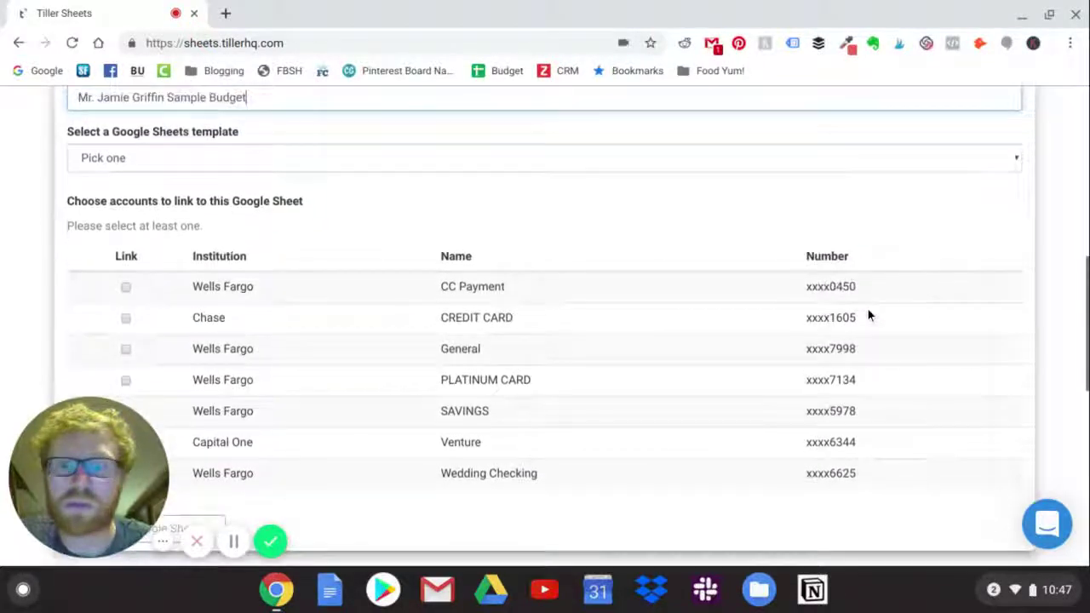
{"action": "left_click", "coordinate": [126, 269]}
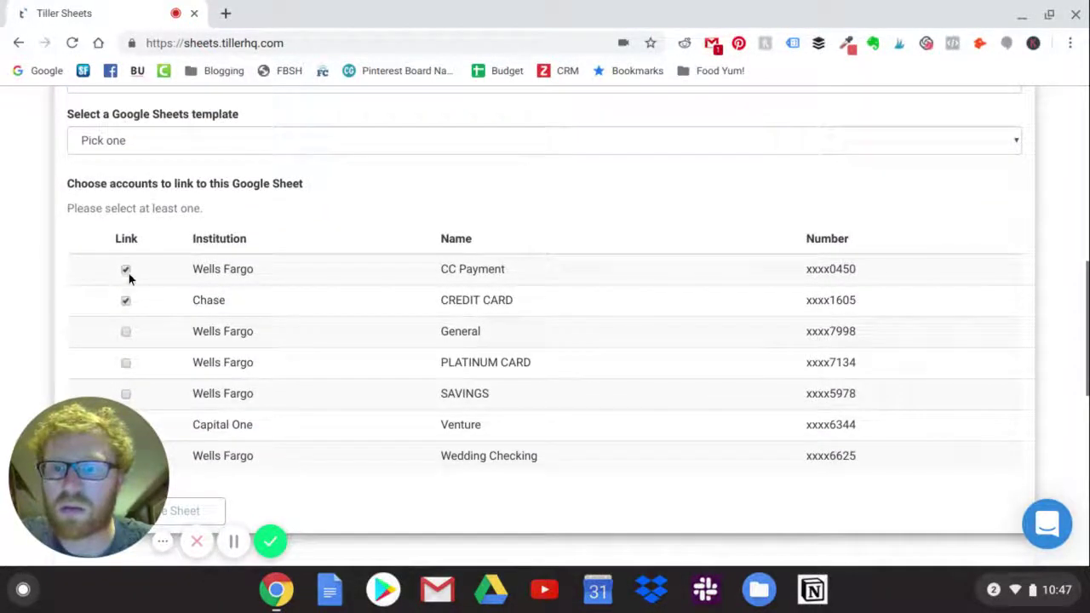
{"action": "left_click", "coordinate": [128, 274]}
{"action": "left_click", "coordinate": [125, 300]}
Choose Tiller Monthly Budget as the template for the new Google Sheet.
{"action": "scroll", "coordinate": [401, 269], "scroll_direction": "up", "scroll_amount": 4}
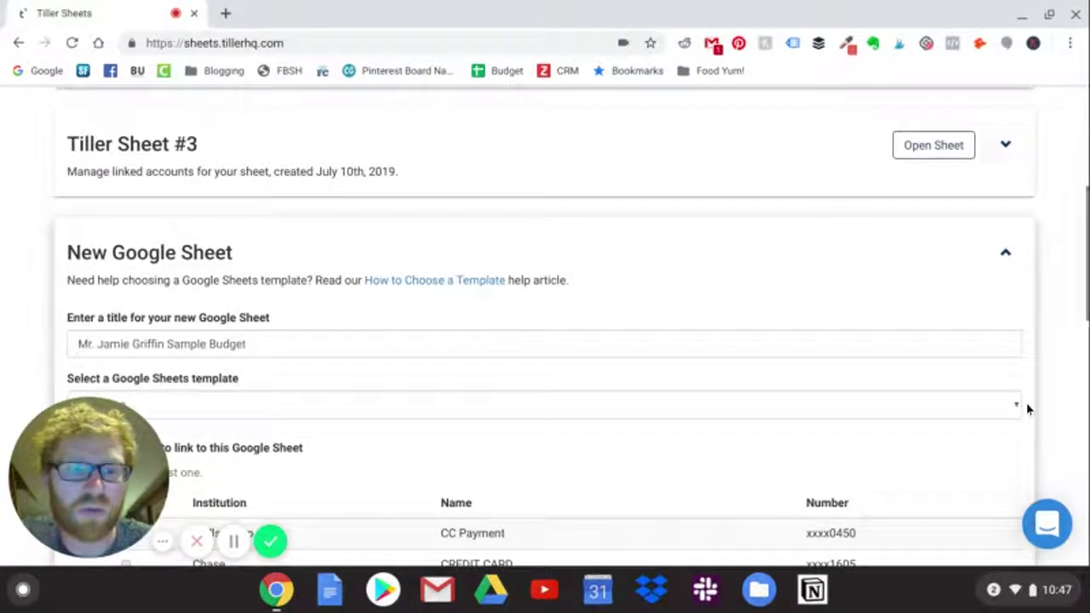
{"action": "left_click", "coordinate": [1019, 405]}
{"action": "scroll", "coordinate": [918, 446], "scroll_direction": "up", "scroll_amount": 1}
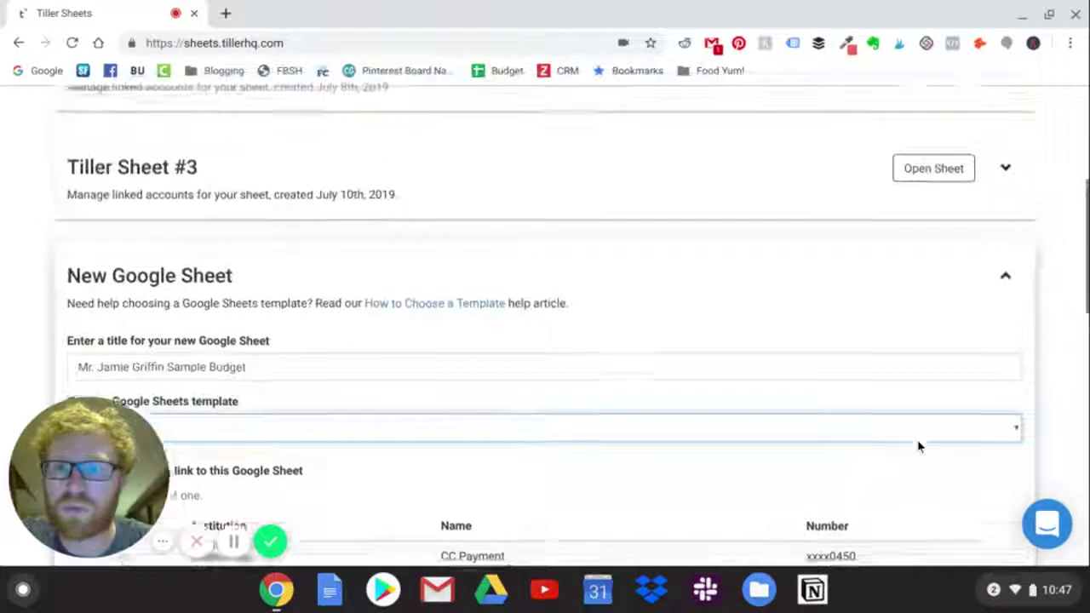
{"action": "left_click_drag", "start_coordinate": [159, 469], "coordinate": [976, 103]}
{"action": "left_click", "coordinate": [1013, 459]}
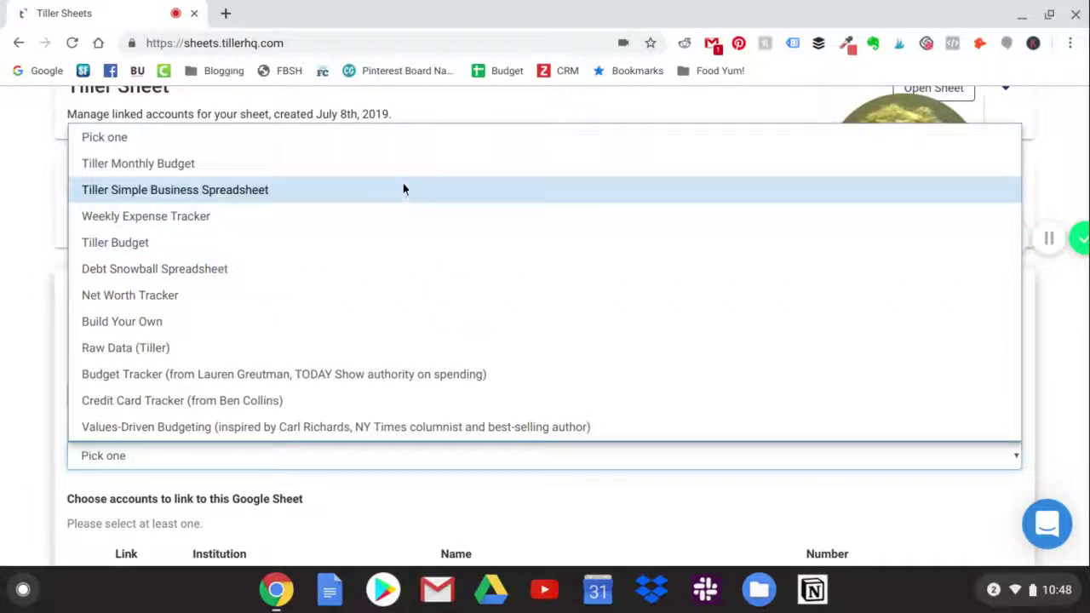
{"action": "left_click", "coordinate": [434, 164]}
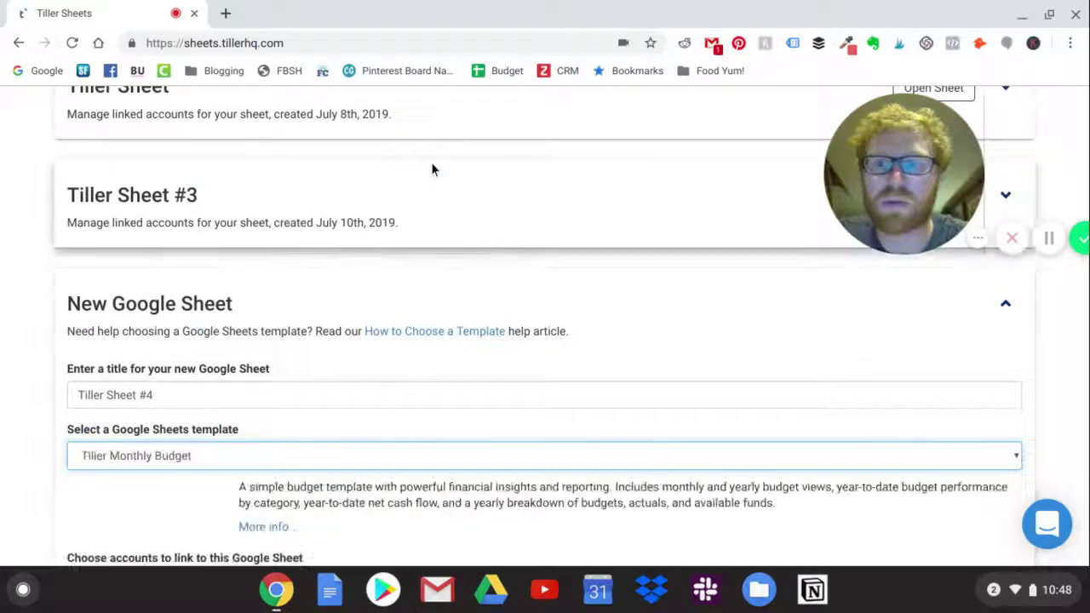
Link all the listed Wells Fargo, Chase and Capital One accounts to the new sheet and create the Google Sheet.
{"action": "scroll", "coordinate": [792, 340], "scroll_direction": "down", "scroll_amount": 4}
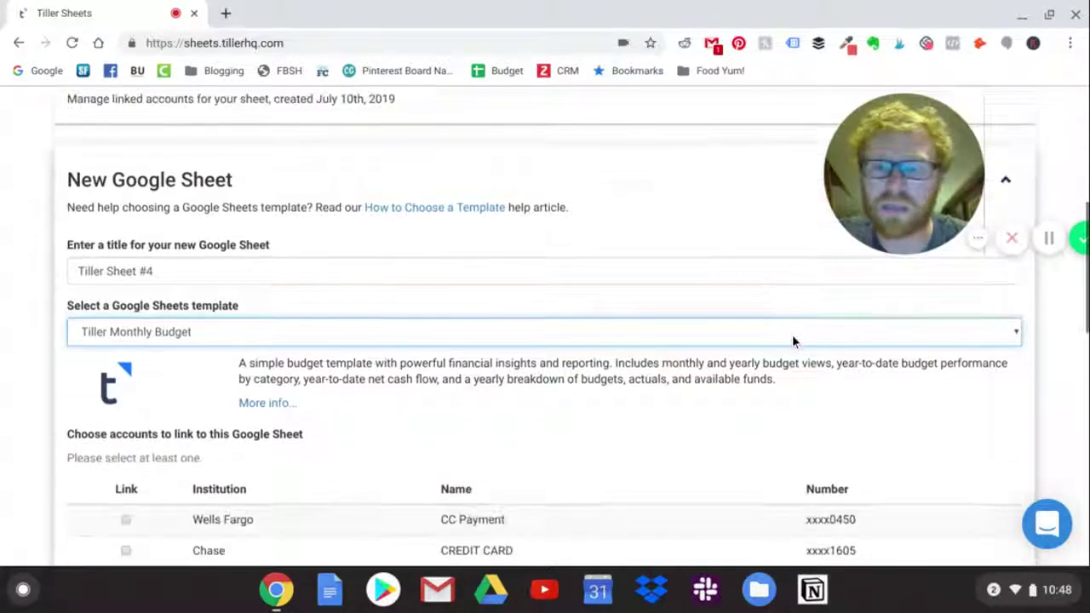
{"action": "scroll", "coordinate": [792, 341], "scroll_direction": "down", "scroll_amount": 5}
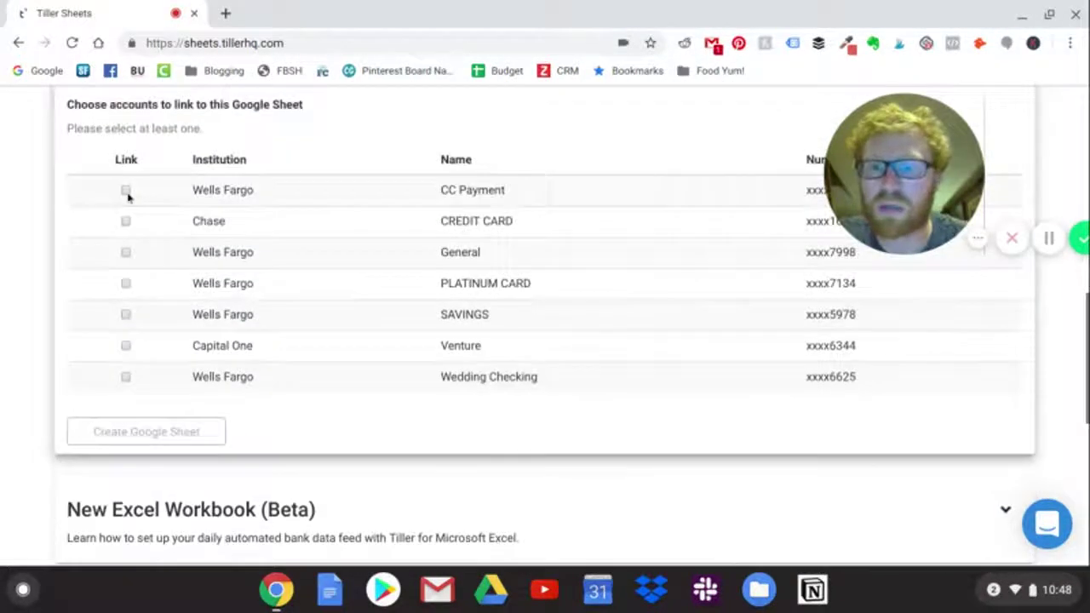
{"action": "left_click", "coordinate": [126, 191]}
{"action": "left_click", "coordinate": [126, 222]}
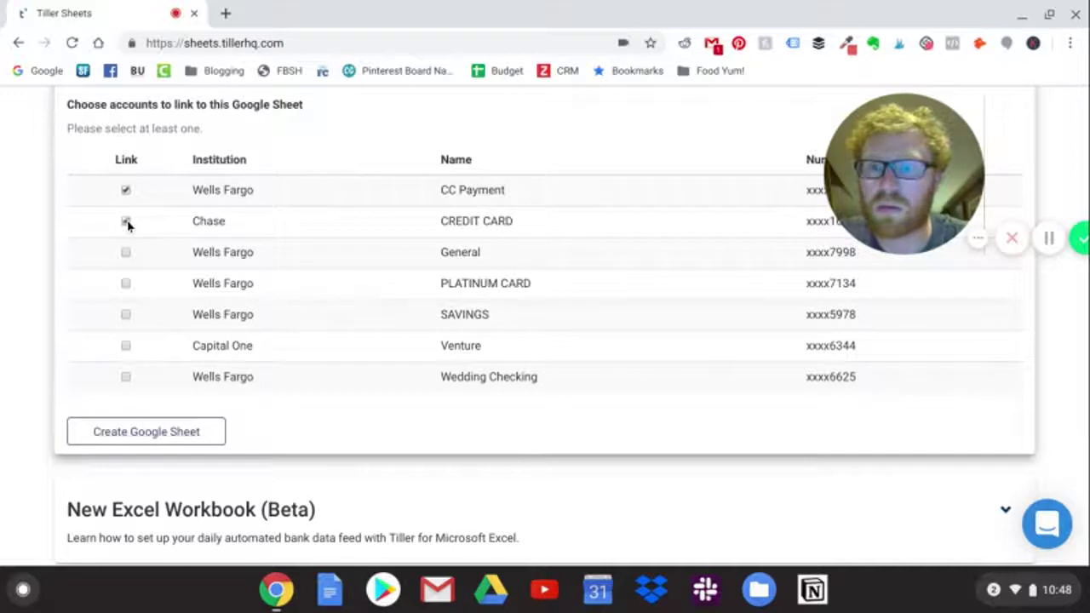
{"action": "left_click", "coordinate": [126, 283]}
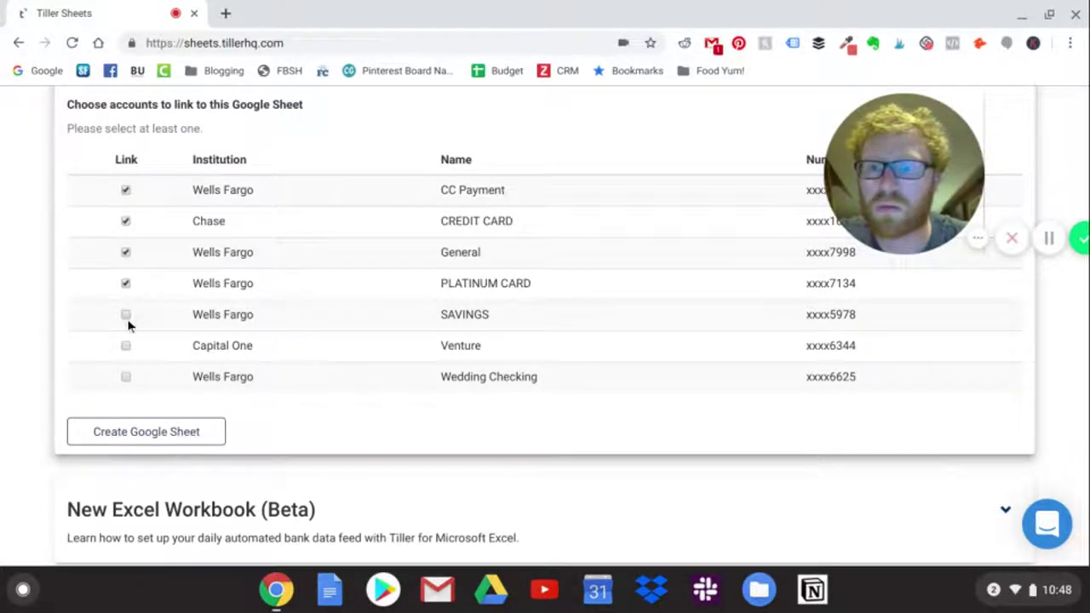
{"action": "left_click", "coordinate": [126, 346]}
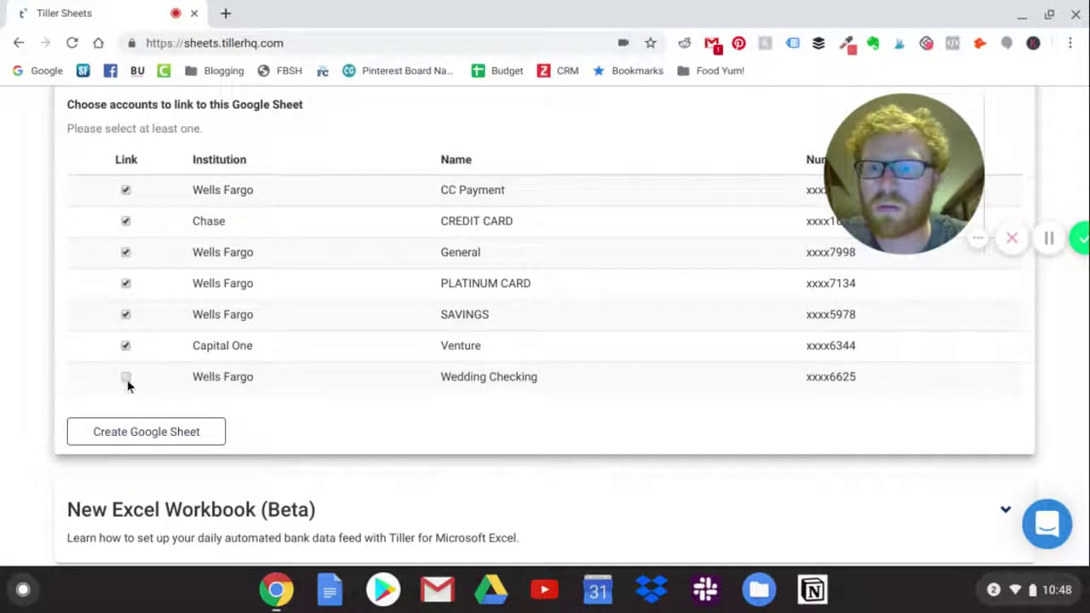
{"action": "left_click", "coordinate": [146, 433]}
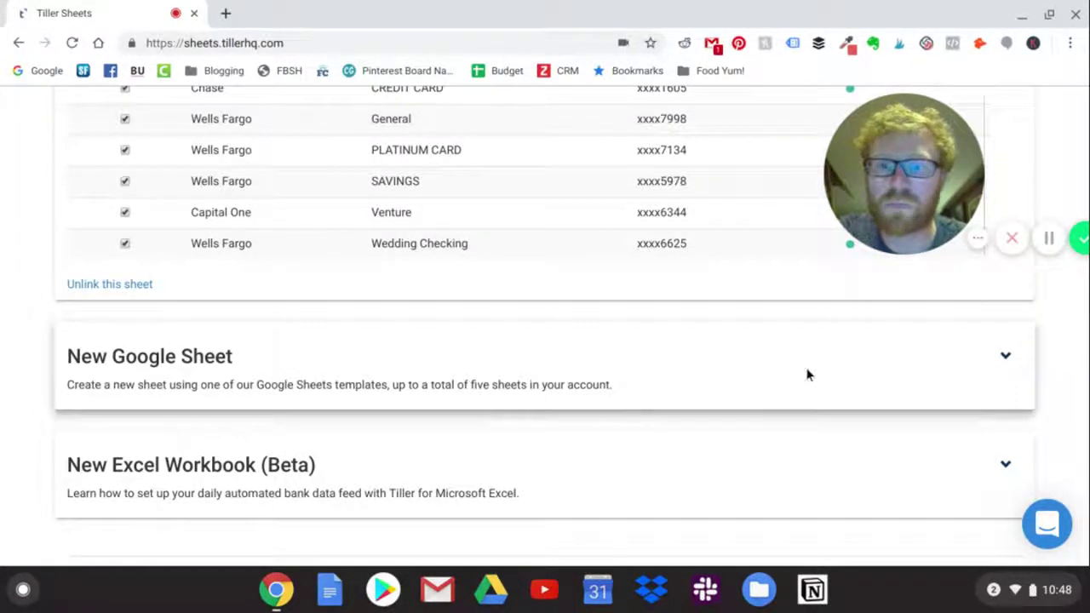
Collapse the Tiller Sheet #4 account list on the dashboard and open that sheet in Google Sheets.
{"action": "scroll", "coordinate": [808, 375], "scroll_direction": "up", "scroll_amount": 4}
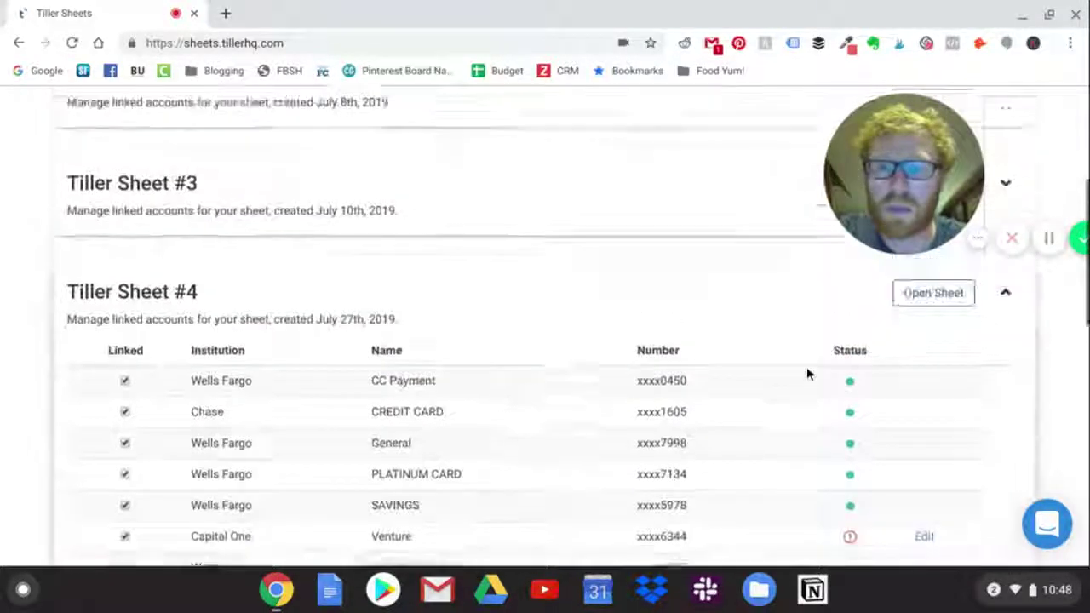
{"action": "left_click", "coordinate": [1005, 330]}
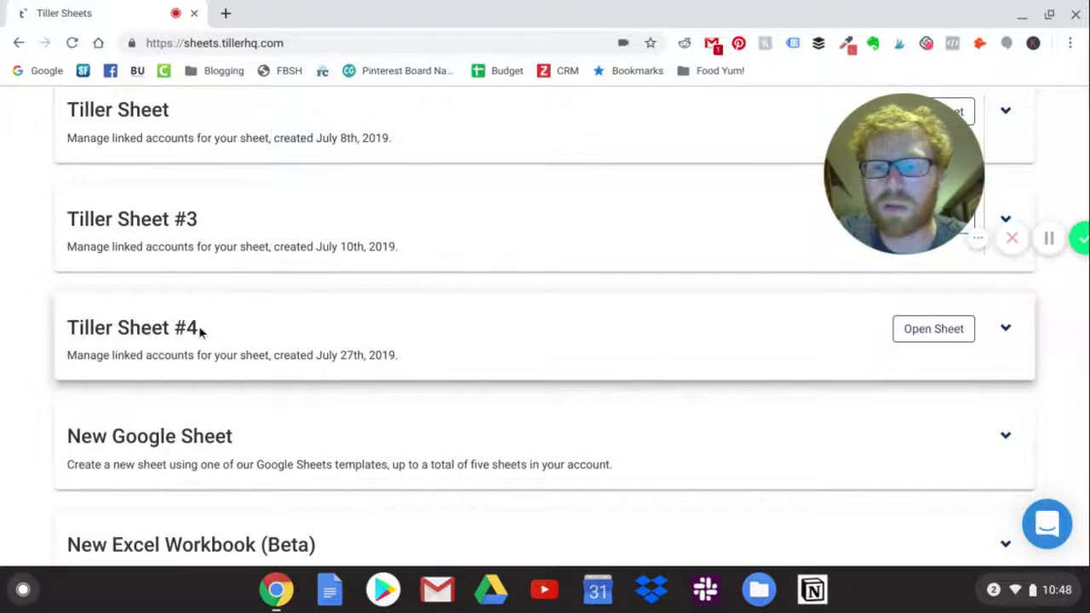
{"action": "left_click_drag", "start_coordinate": [201, 331], "coordinate": [64, 334]}
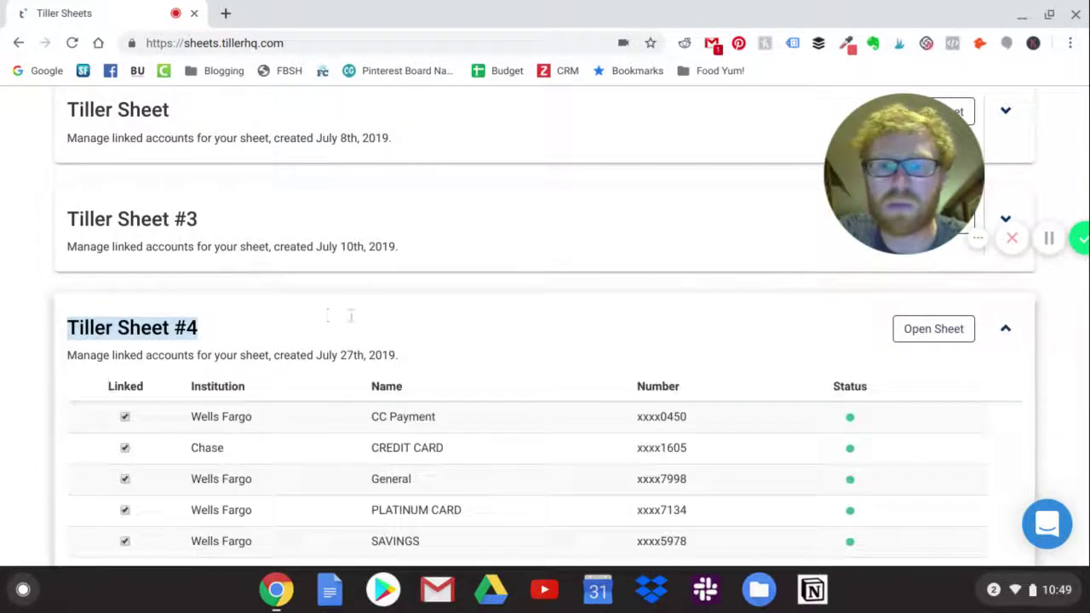
{"action": "left_click", "coordinate": [383, 315]}
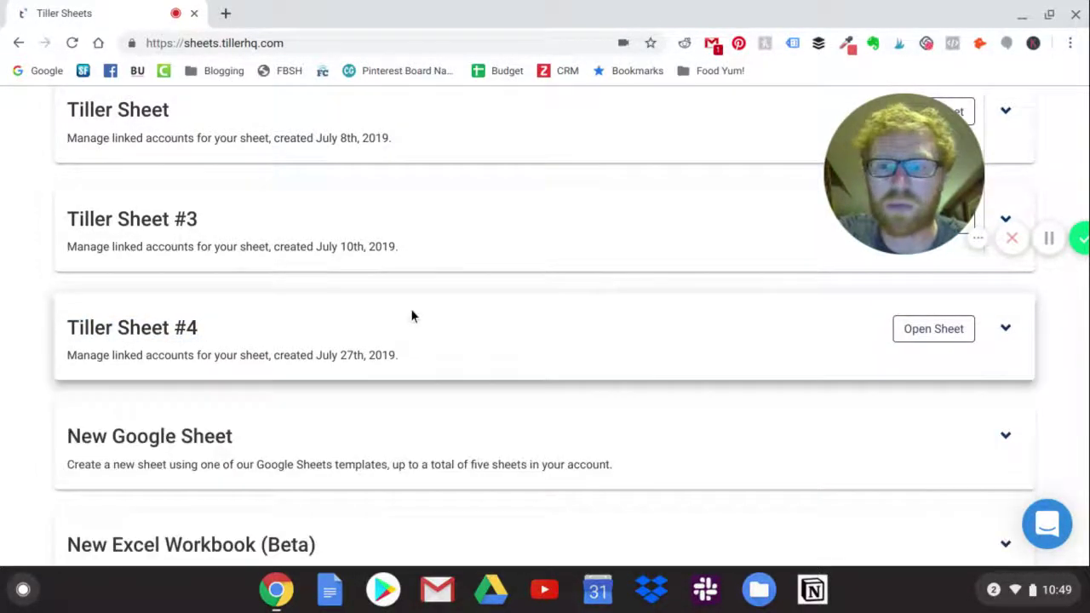
{"action": "left_click", "coordinate": [924, 331]}
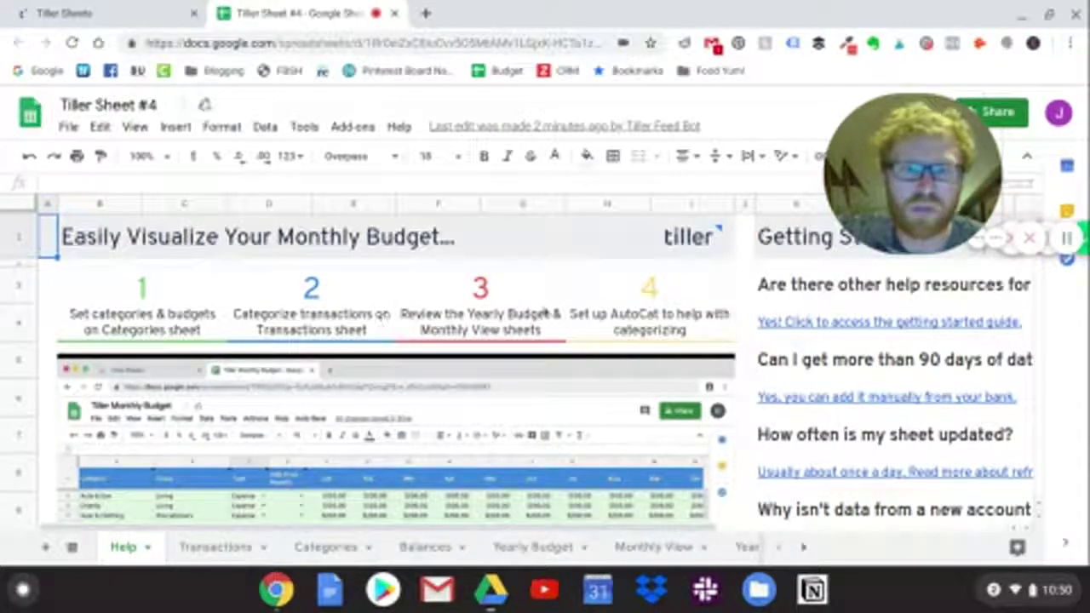
Review the Help sheet's four budgeting steps and getting-started FAQ, and look through the names of the workbook's other sheets.
{"action": "mouse_move", "coordinate": [868, 322]}
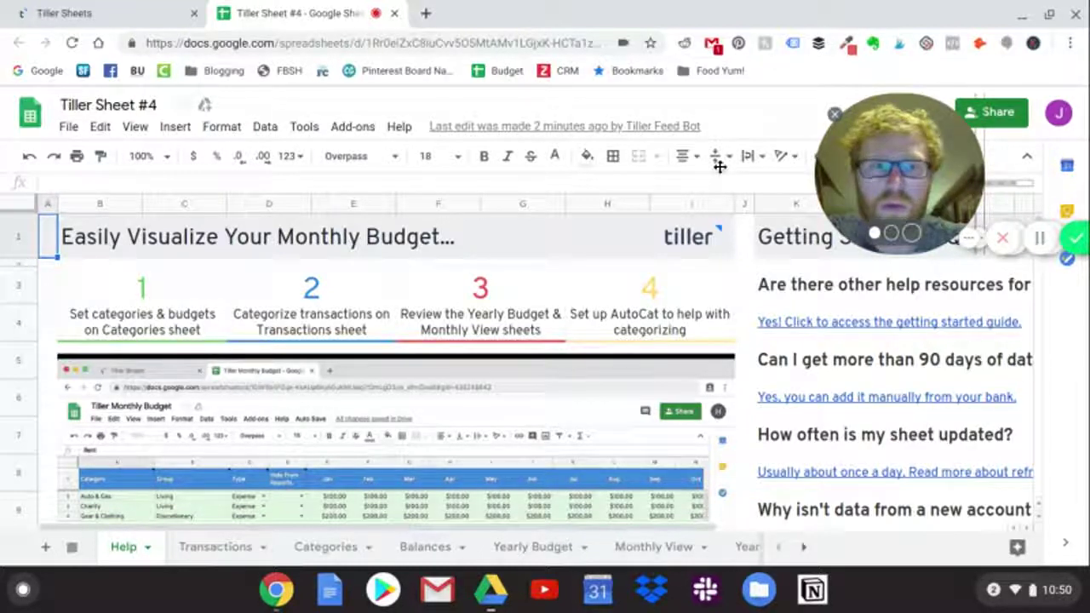
{"action": "left_click_drag", "start_coordinate": [719, 167], "coordinate": [558, 168]}
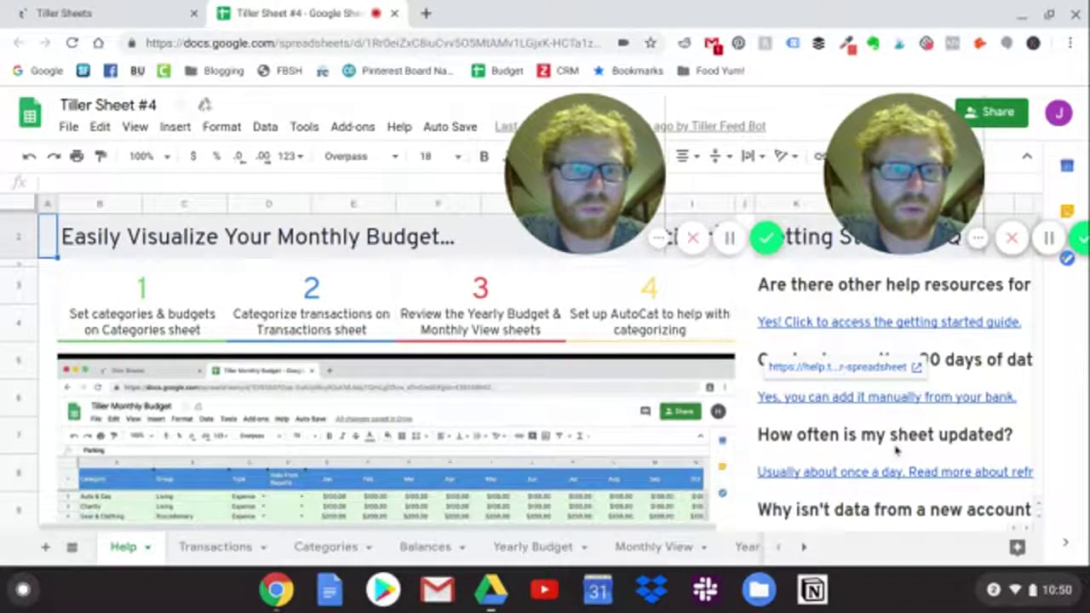
{"action": "scroll", "coordinate": [899, 451], "scroll_direction": "down", "scroll_amount": 2}
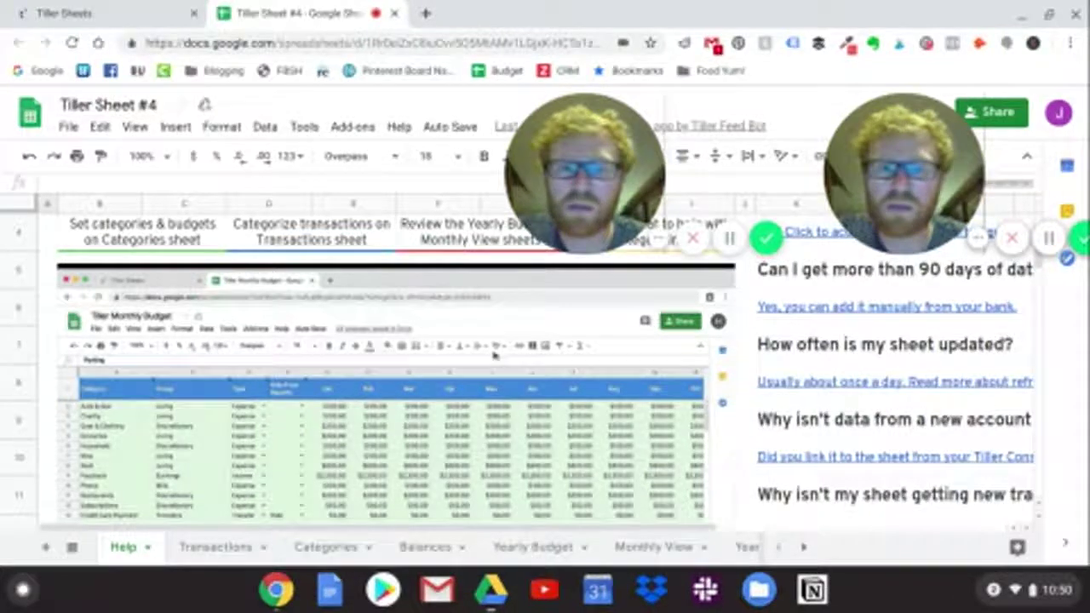
{"action": "scroll", "coordinate": [545, 368], "scroll_direction": "down", "scroll_amount": 2}
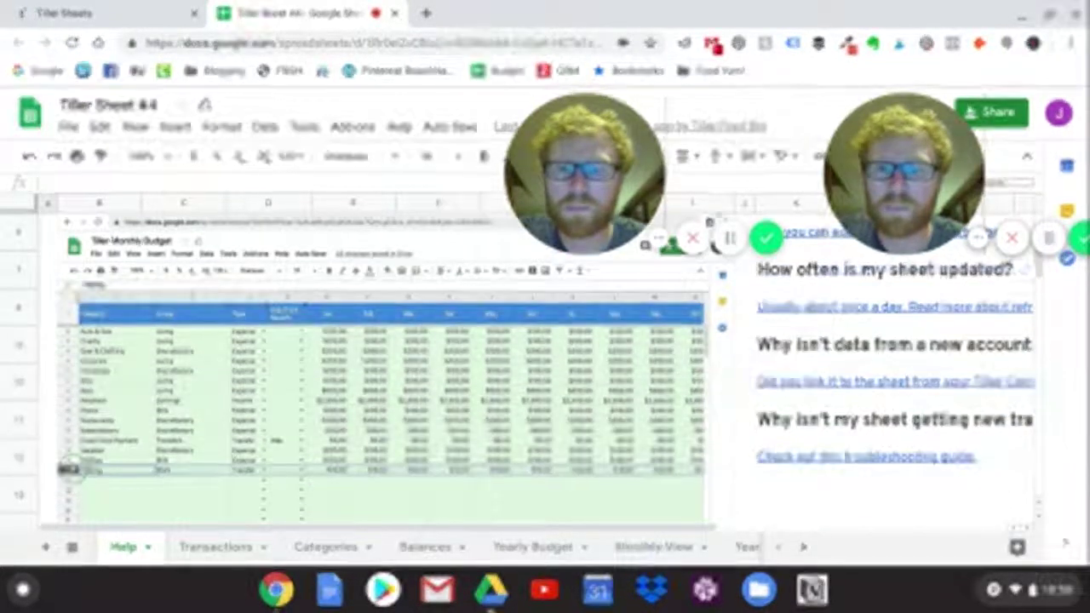
{"action": "scroll", "coordinate": [384, 366], "scroll_direction": "down", "scroll_amount": 2}
{"action": "scroll", "coordinate": [316, 369], "scroll_direction": "down", "scroll_amount": 4}
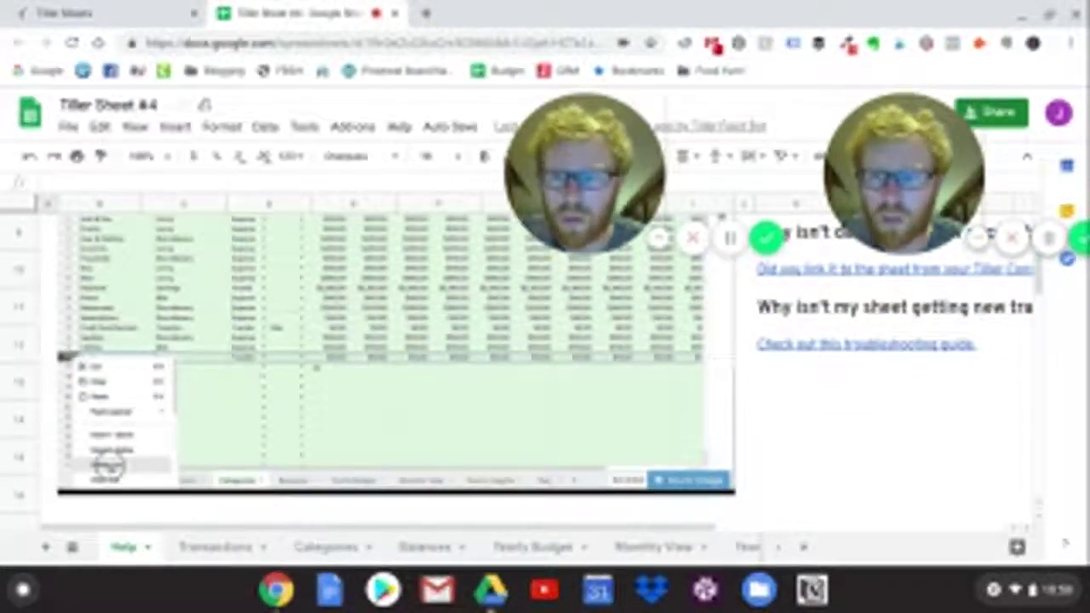
{"action": "scroll", "coordinate": [407, 372], "scroll_direction": "up", "scroll_amount": 8}
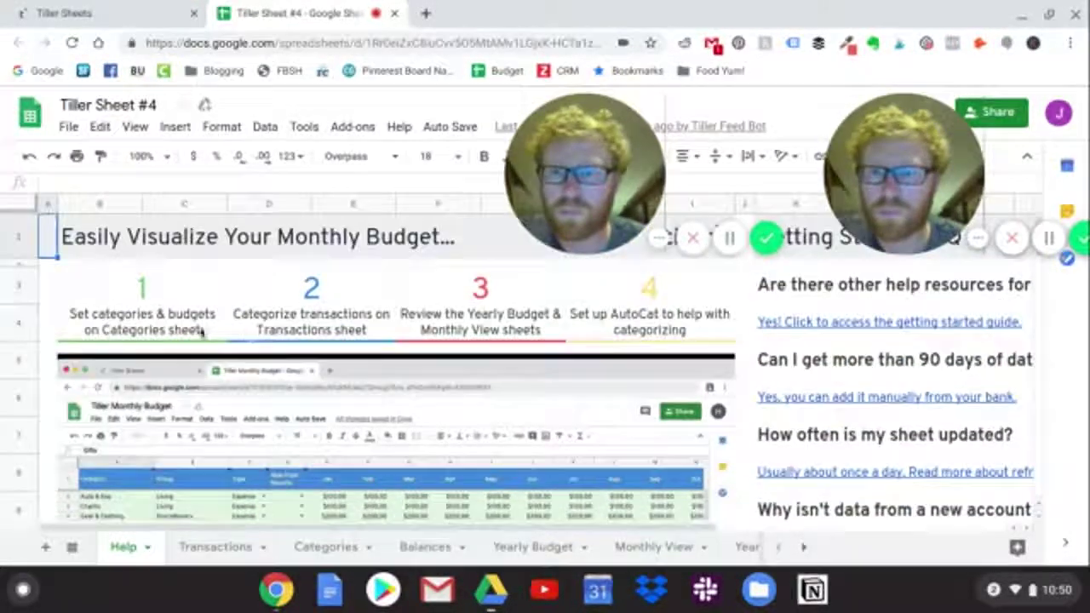
{"action": "left_click", "coordinate": [138, 328]}
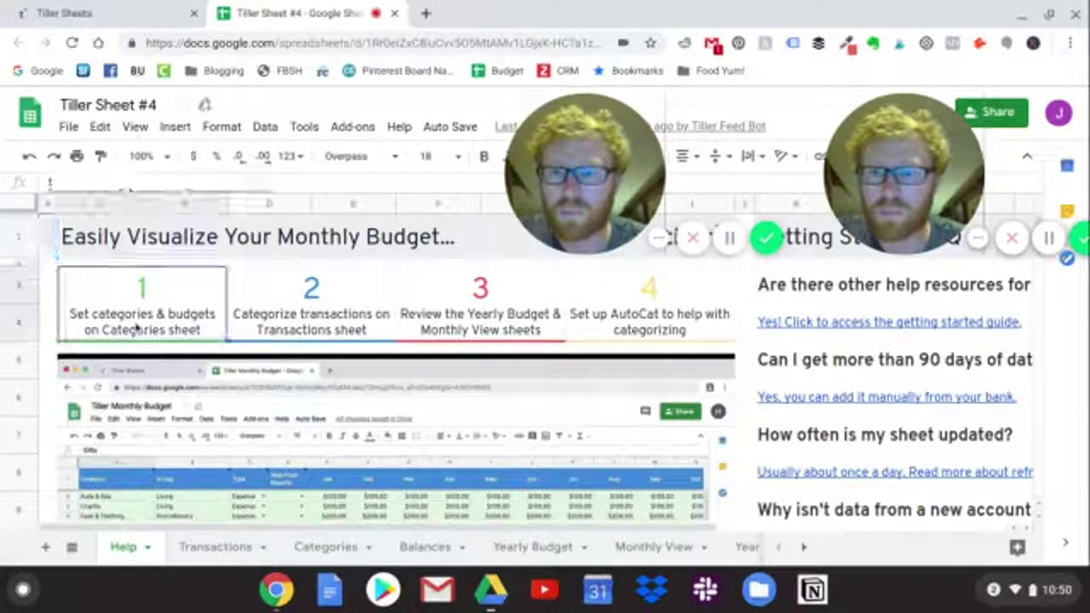
{"action": "left_click", "coordinate": [317, 312]}
{"action": "left_click", "coordinate": [449, 320]}
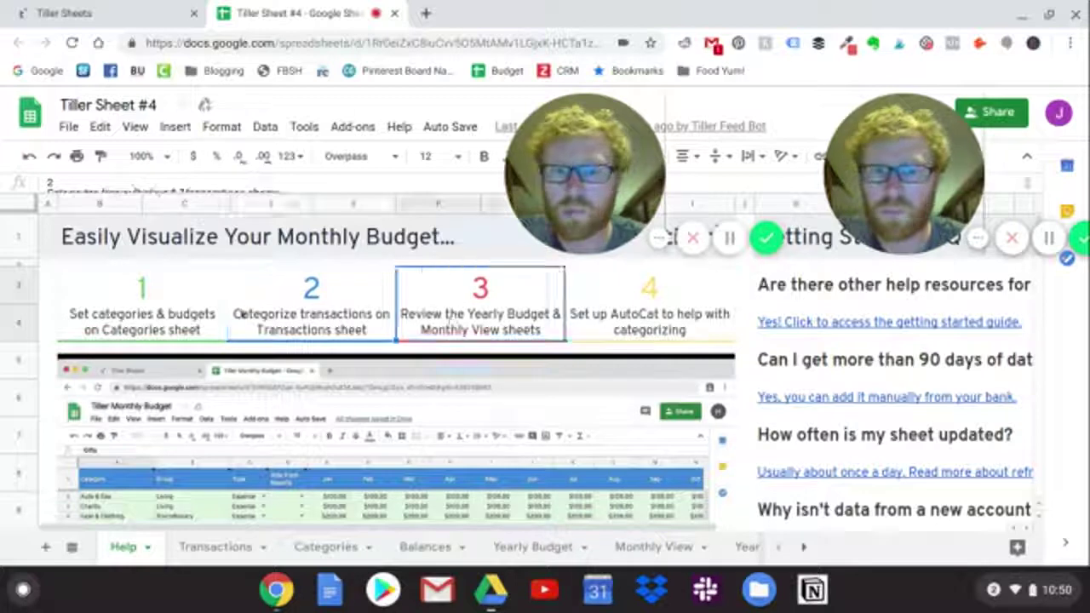
{"action": "left_click", "coordinate": [174, 315]}
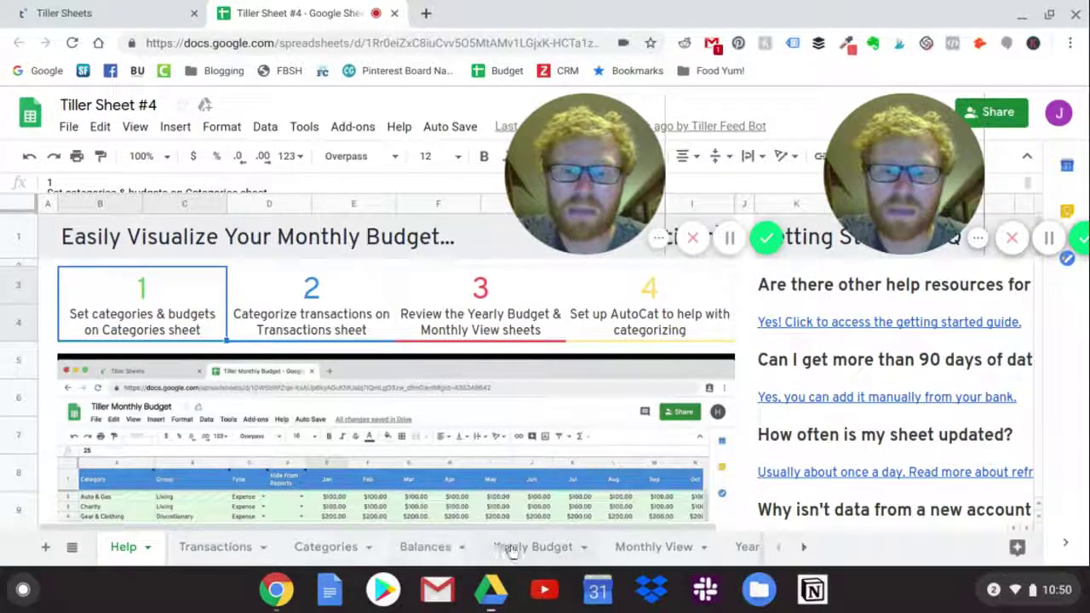
{"action": "scroll", "coordinate": [535, 552], "scroll_direction": "right", "scroll_amount": 2}
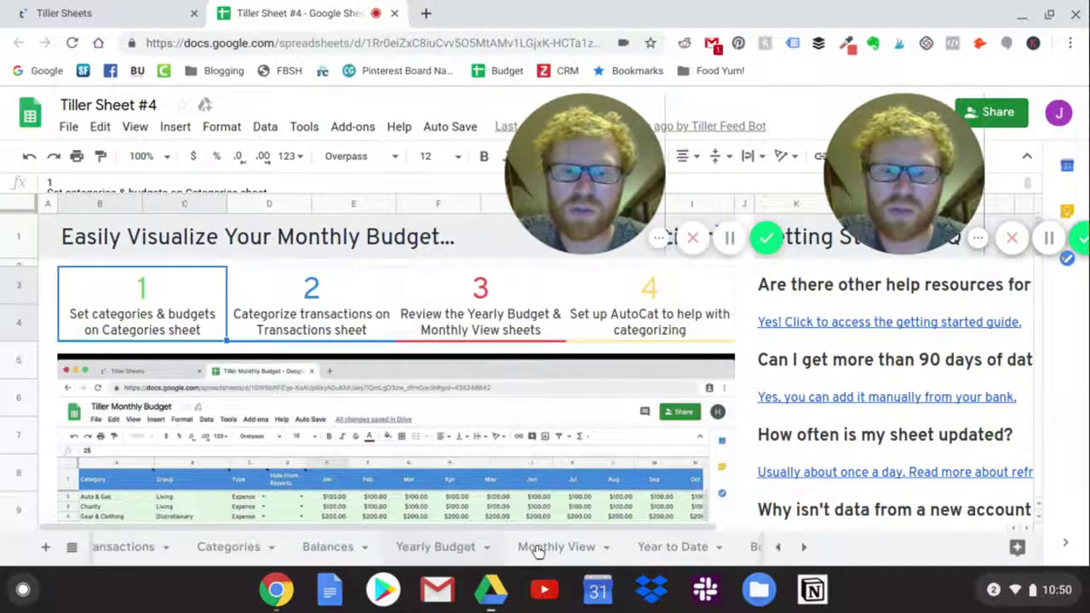
{"action": "scroll", "coordinate": [538, 552], "scroll_direction": "right", "scroll_amount": 2}
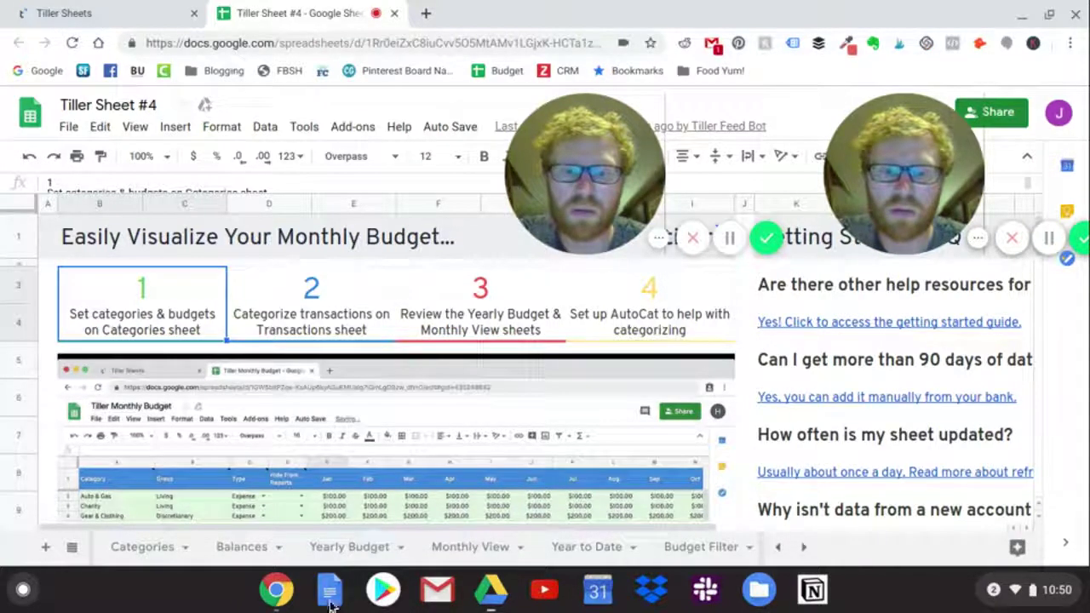
{"action": "scroll", "coordinate": [681, 549], "scroll_direction": "right", "scroll_amount": 5}
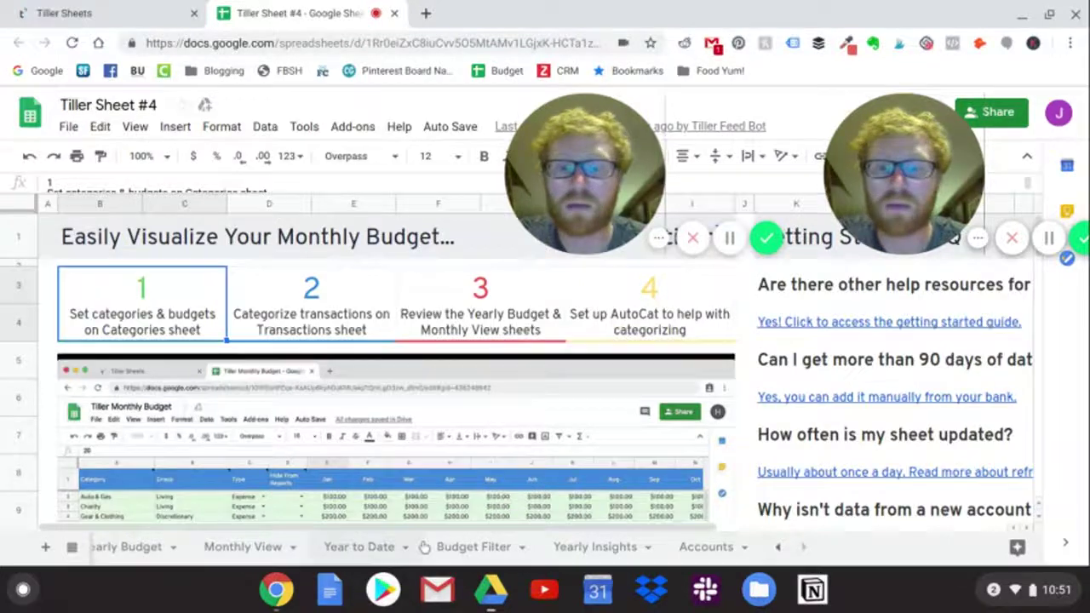
{"action": "scroll", "coordinate": [424, 545], "scroll_direction": "left", "scroll_amount": 5}
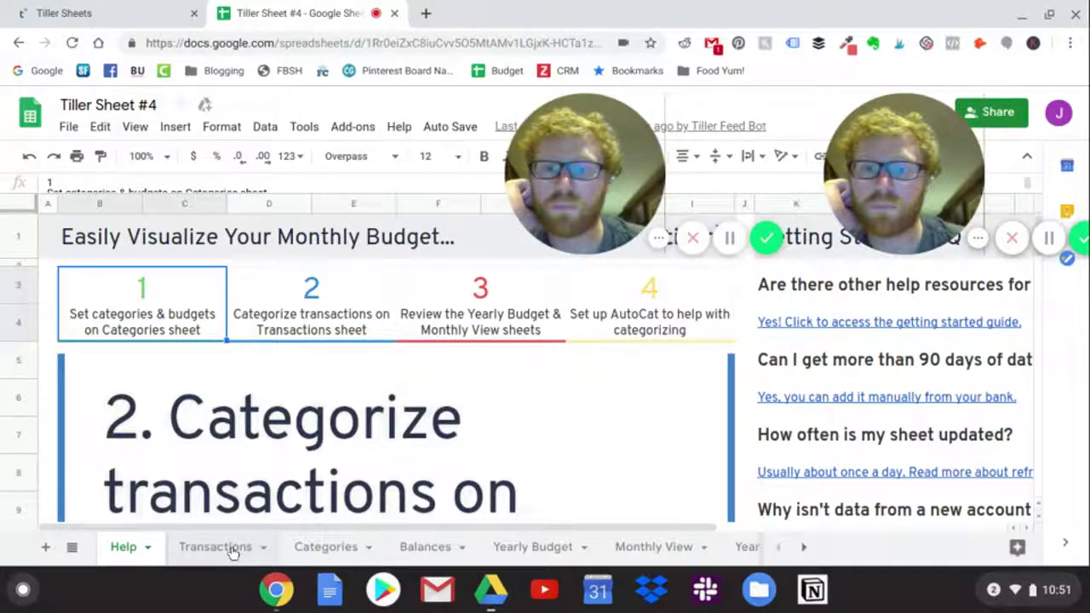
Examine the imported bank transactions on the Transactions sheet and the category choices offered for the first transaction.
{"action": "left_click", "coordinate": [234, 551]}
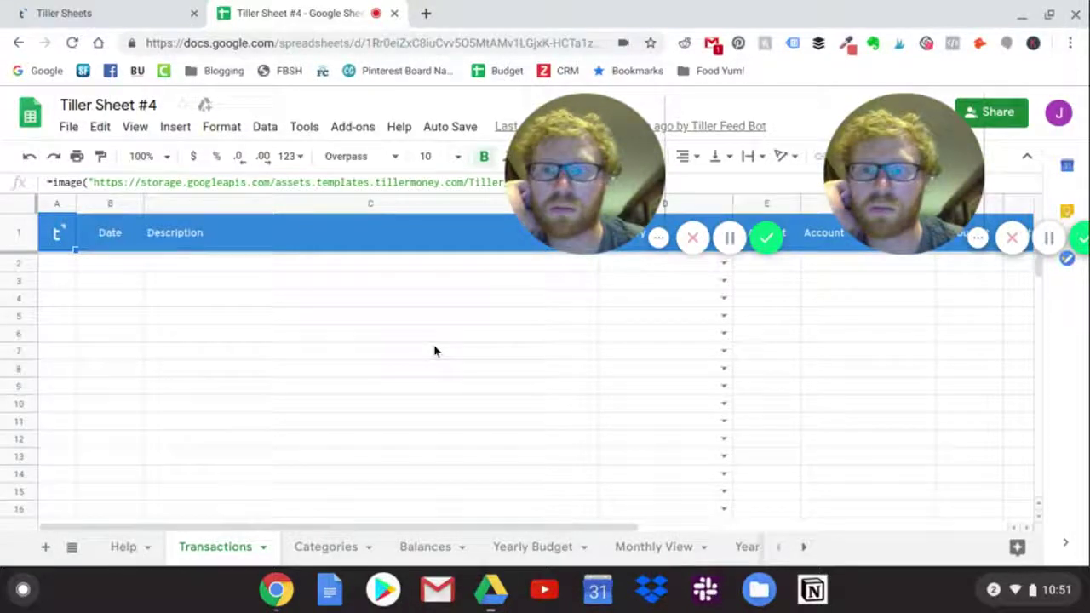
{"action": "left_click", "coordinate": [724, 238]}
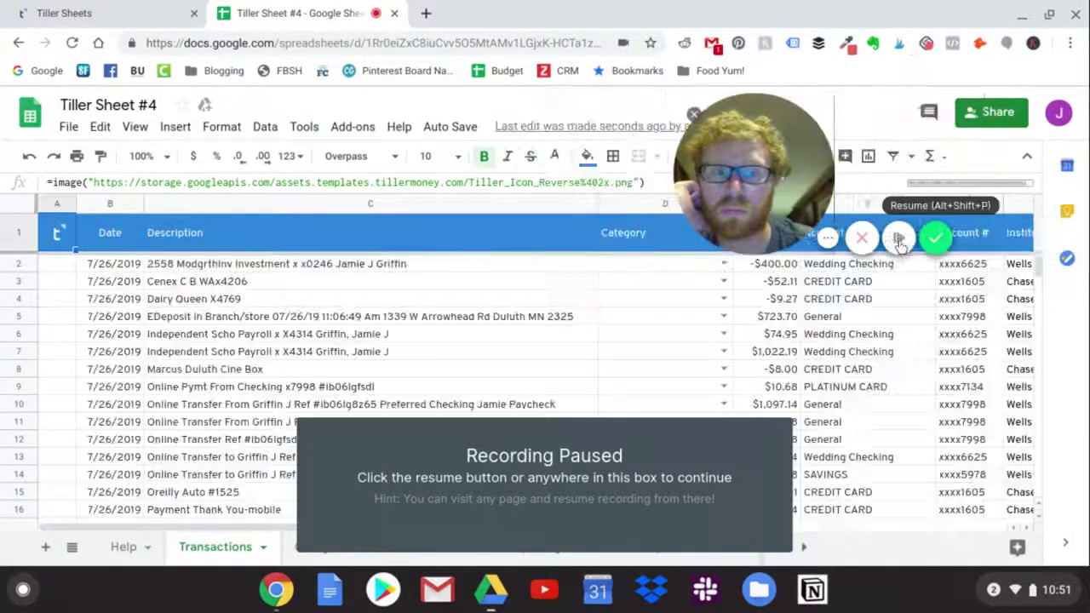
{"action": "left_click", "coordinate": [899, 240]}
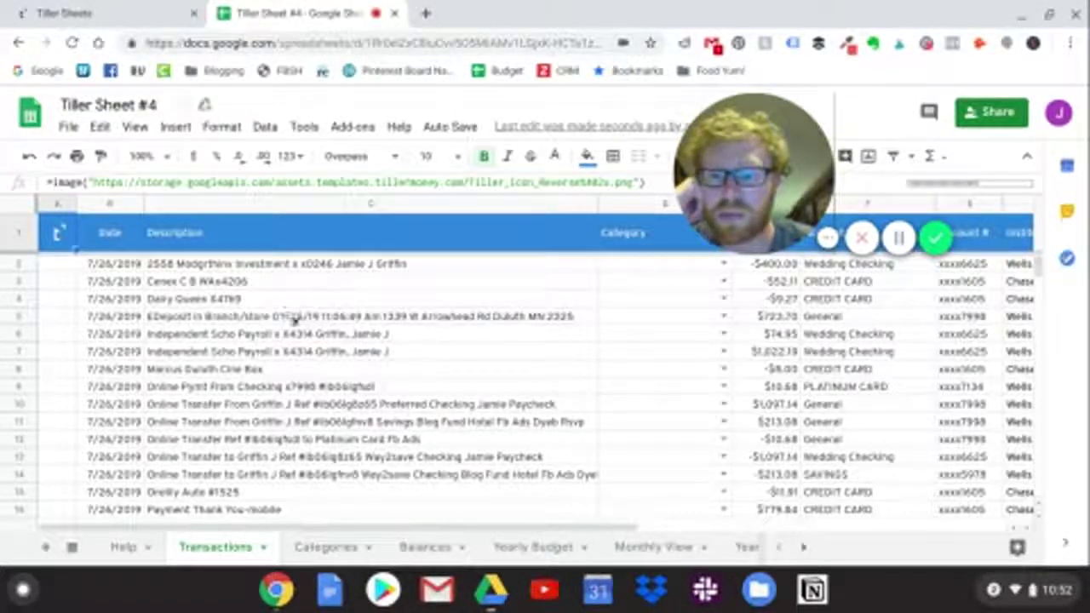
{"action": "scroll", "coordinate": [322, 378], "scroll_direction": "down", "scroll_amount": 2}
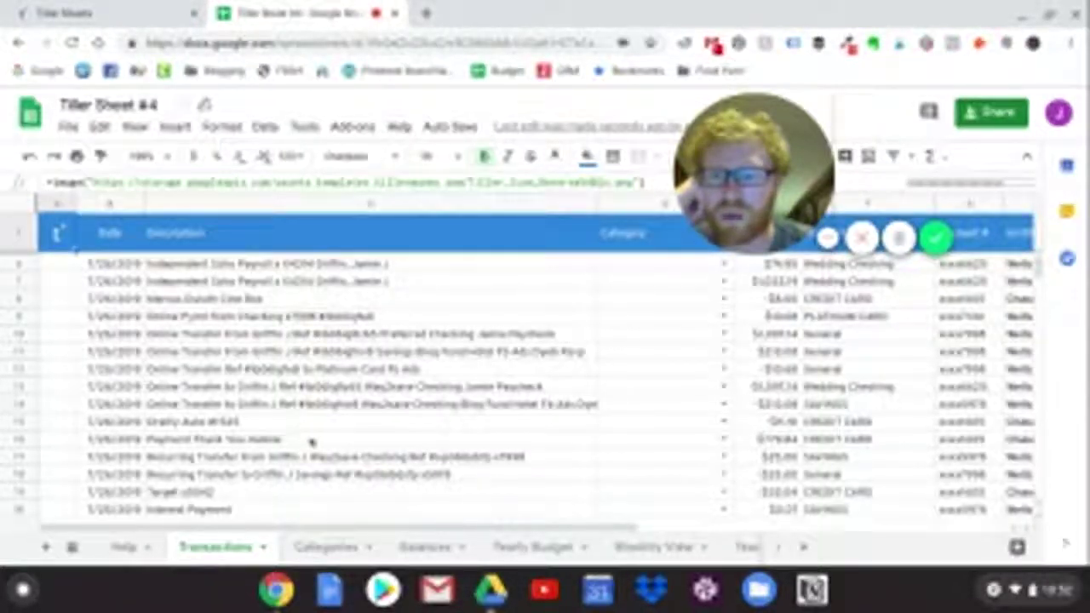
{"action": "scroll", "coordinate": [326, 471], "scroll_direction": "down", "scroll_amount": 1}
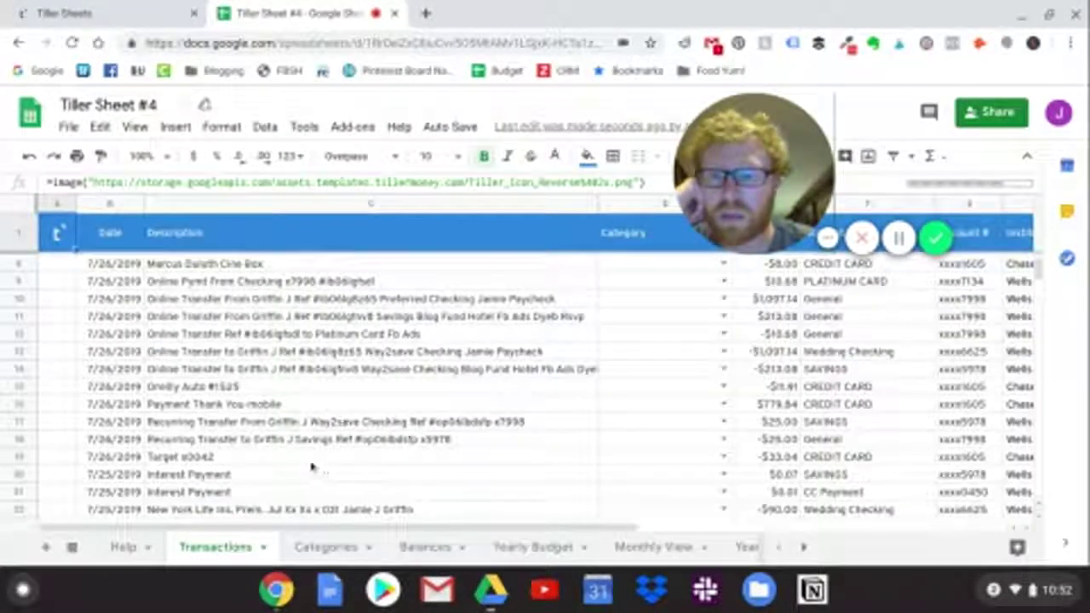
{"action": "scroll", "coordinate": [466, 458], "scroll_direction": "up", "scroll_amount": 3}
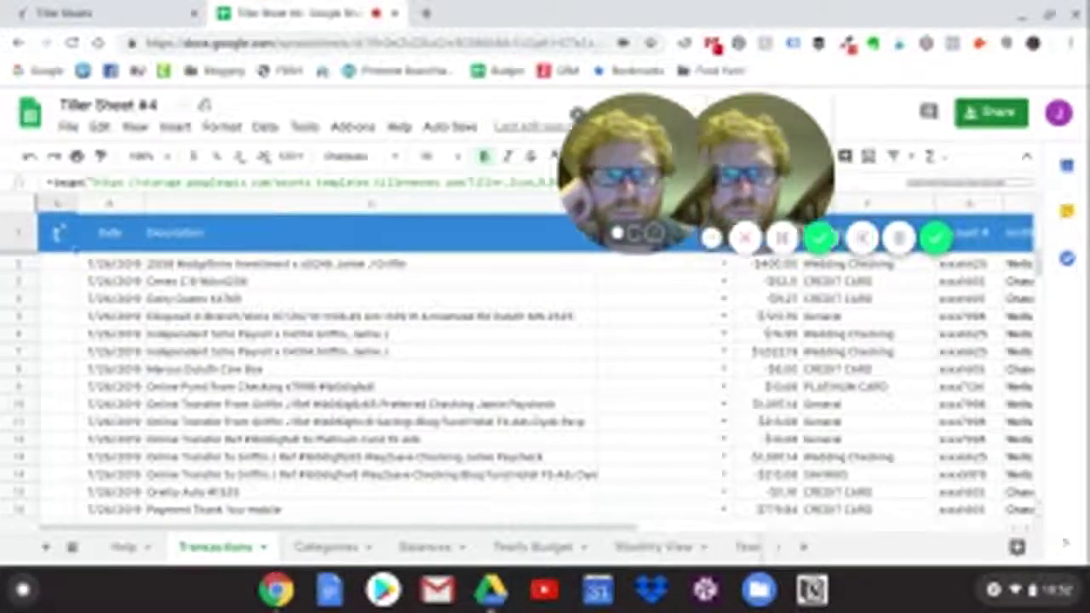
{"action": "left_click", "coordinate": [726, 265]}
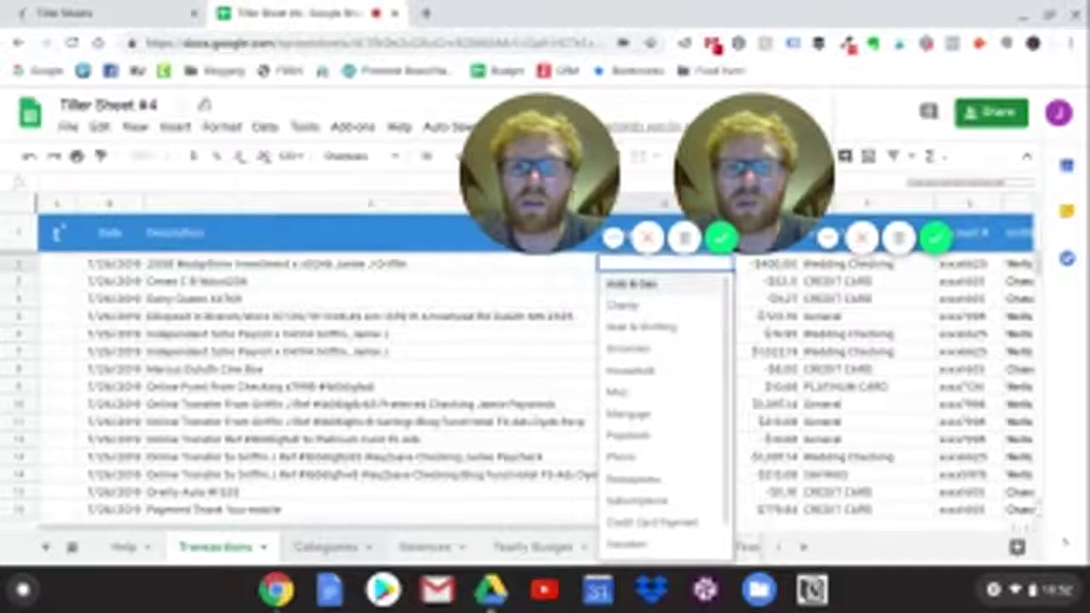
Rename the Auto & Gas category as Gas on the Categories sheet.
{"action": "left_click", "coordinate": [326, 546]}
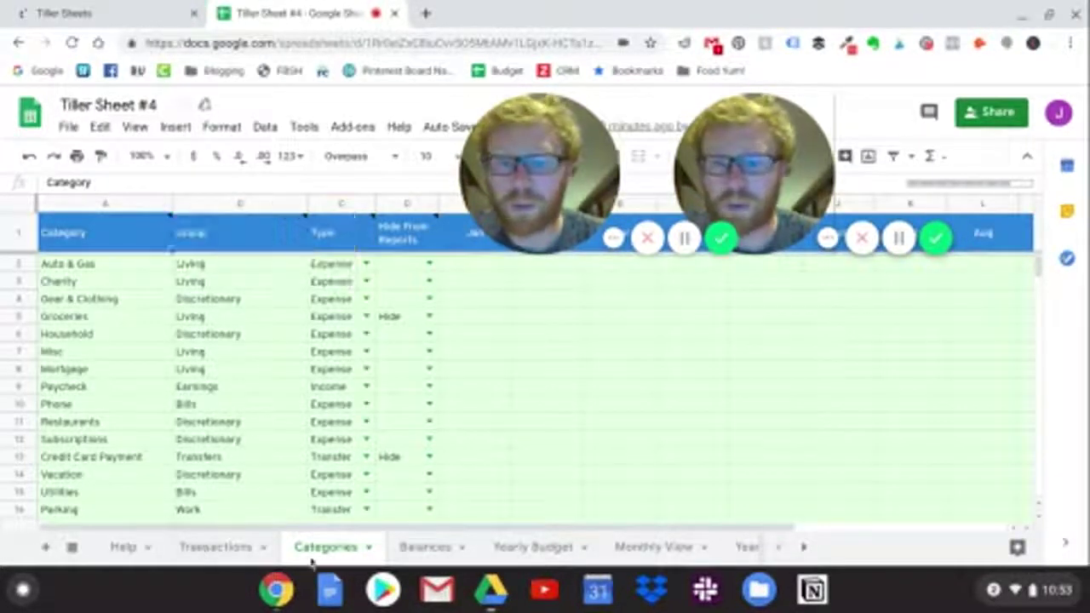
{"action": "left_click", "coordinate": [146, 270]}
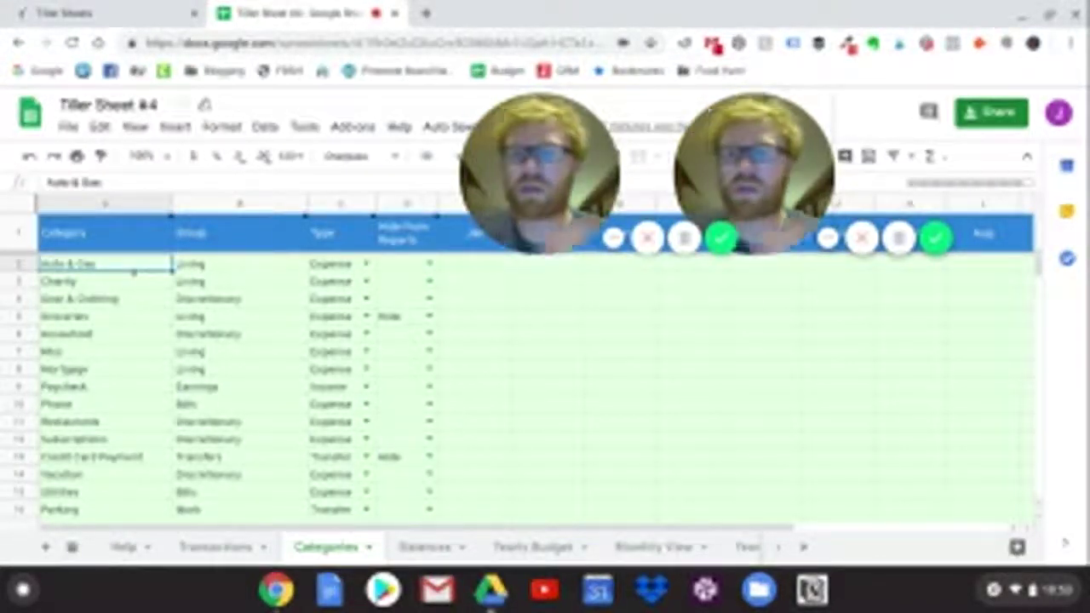
{"action": "type", "text": "Gas"}
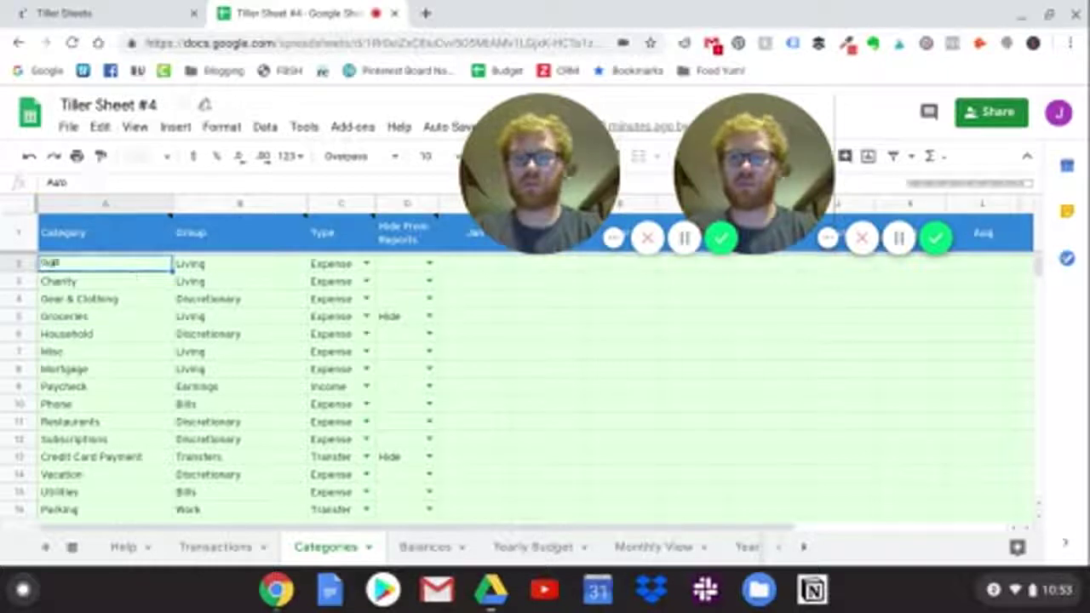
{"action": "key", "text": "Return"}
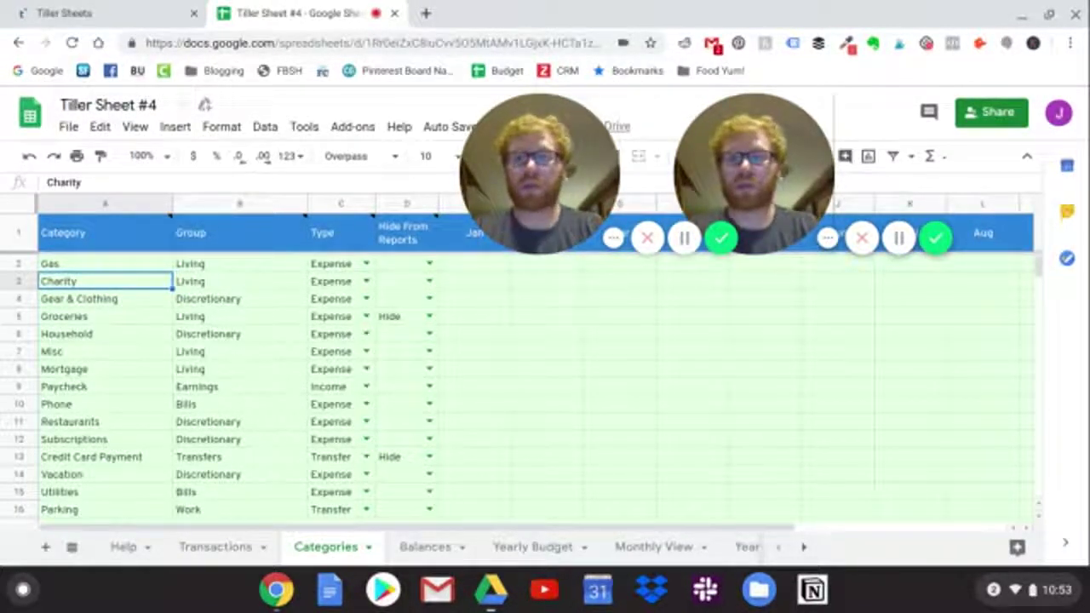
Rename the Gear & Clothing category as Clothes and the Charity category as Giving.
{"action": "left_click", "coordinate": [129, 305]}
{"action": "type", "text": "Clothes"}
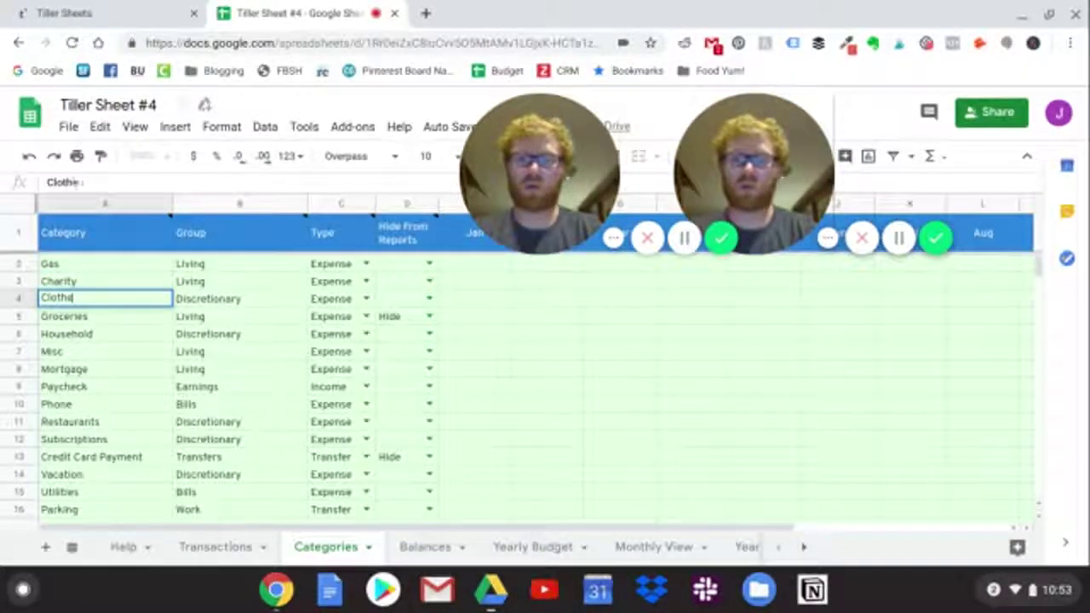
{"action": "left_click", "coordinate": [126, 288]}
{"action": "type", "text": "G"}
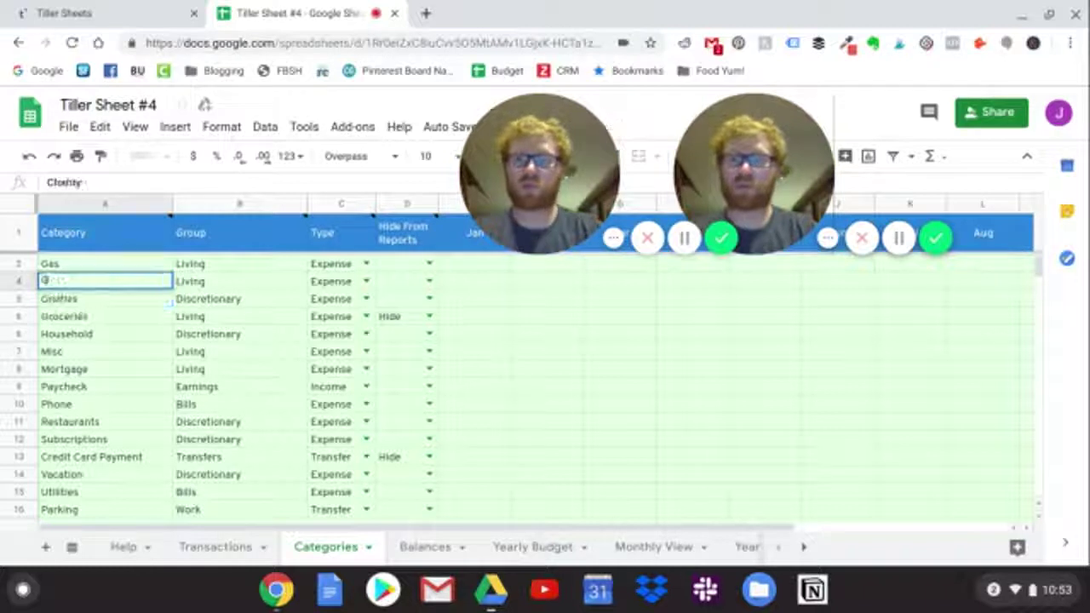
{"action": "type", "text": "iving"}
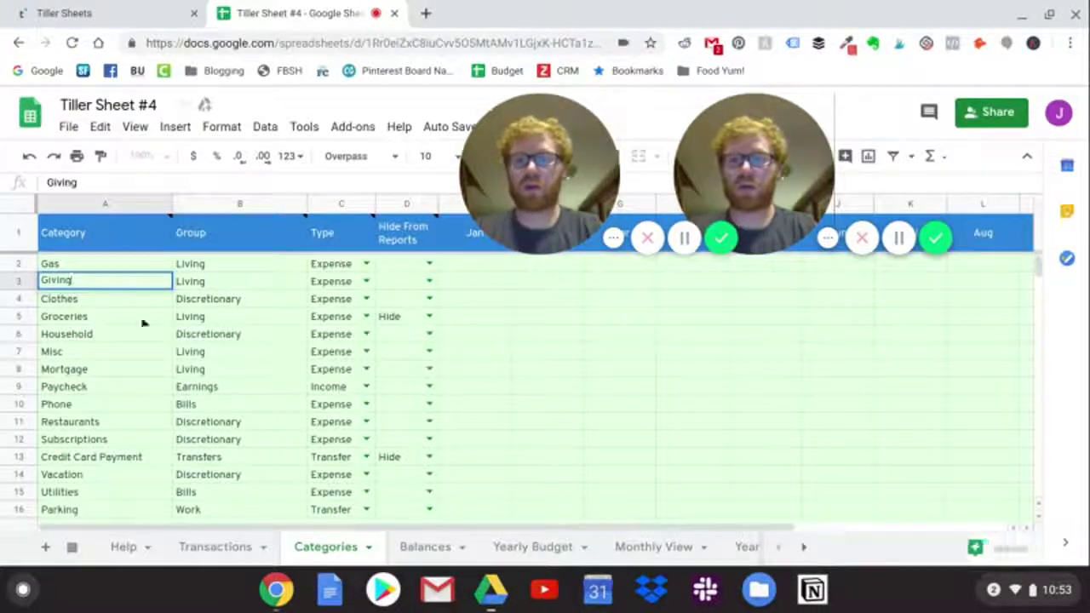
{"action": "key", "text": "Down"}
{"action": "key", "text": "Down"}
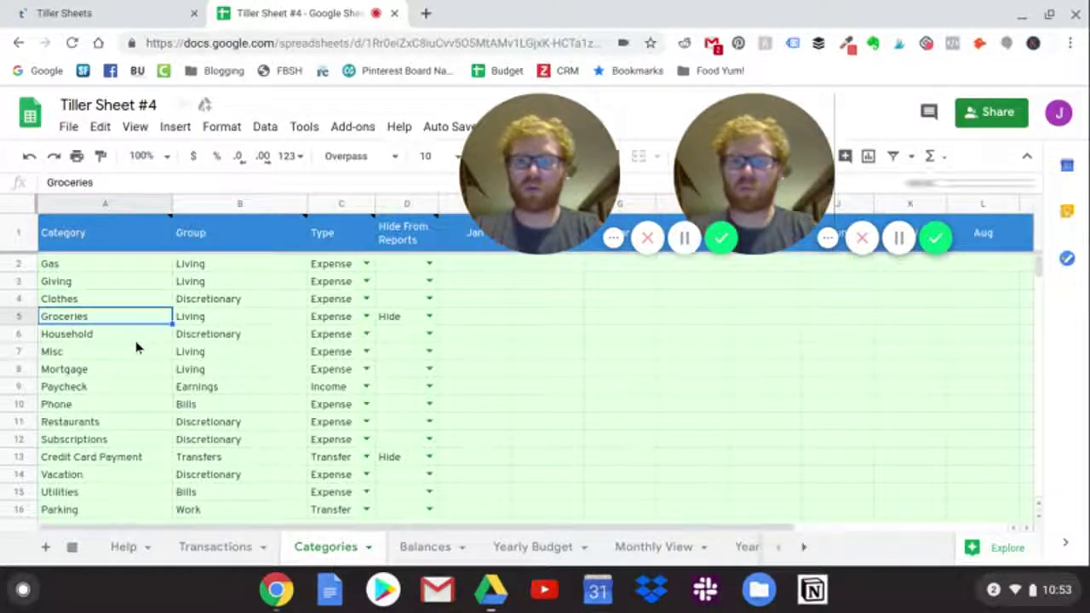
Rename the Paycheck category as Teaching on the Categories sheet.
{"action": "left_click", "coordinate": [132, 389]}
{"action": "type", "text": "Tech"}
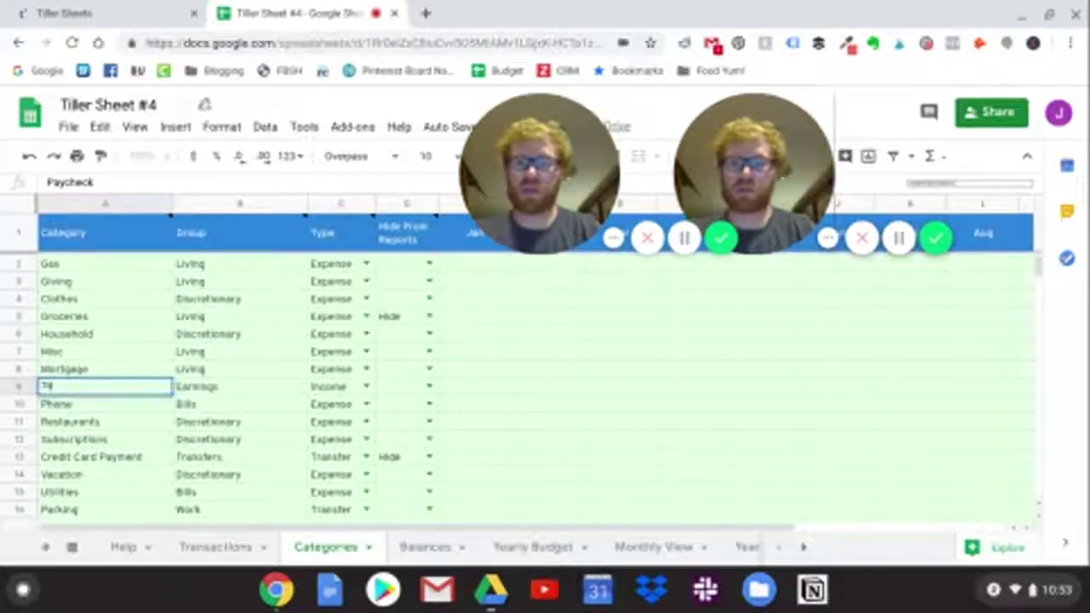
{"action": "type", "text": "a"}
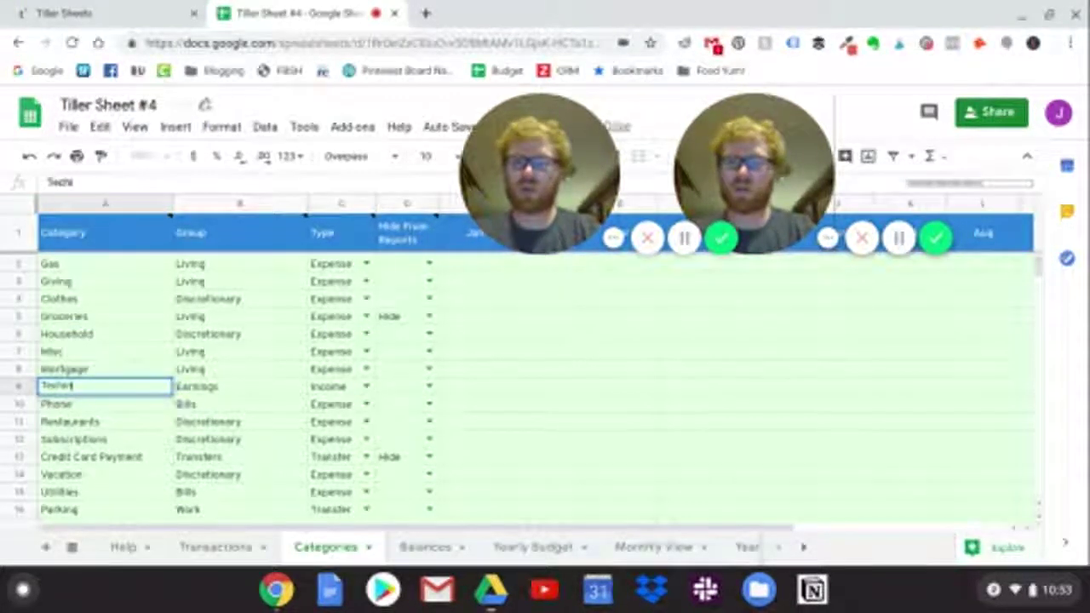
{"action": "key", "text": "BackSpace"}
{"action": "key", "text": "BackSpace"}
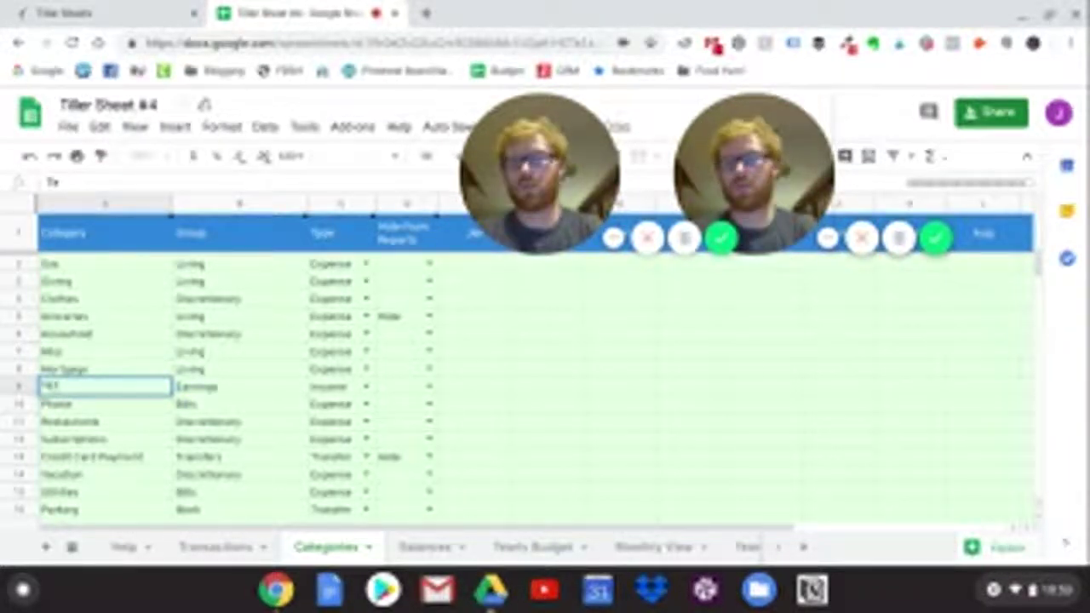
{"action": "type", "text": "aching"}
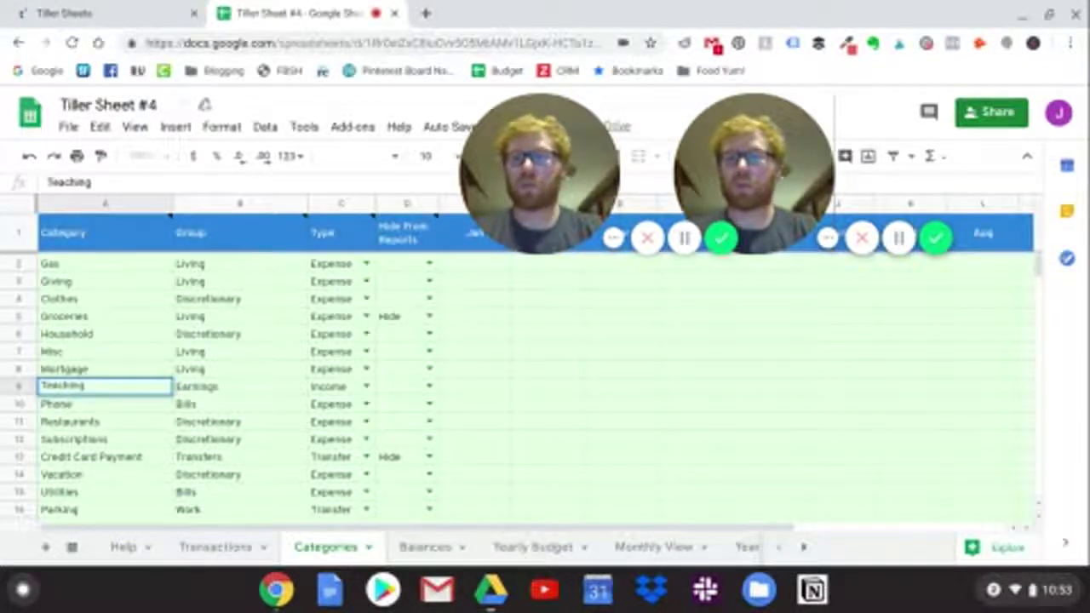
Rename the Phone category as Restaurant Job.
{"action": "left_click", "coordinate": [148, 411]}
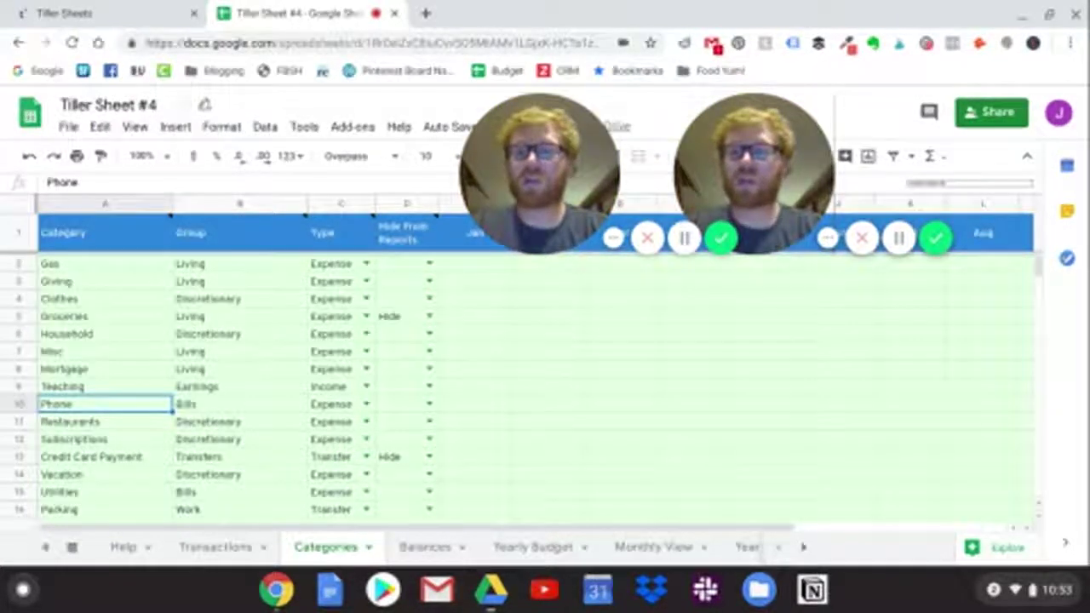
{"action": "left_click", "coordinate": [142, 422]}
{"action": "left_click", "coordinate": [126, 409]}
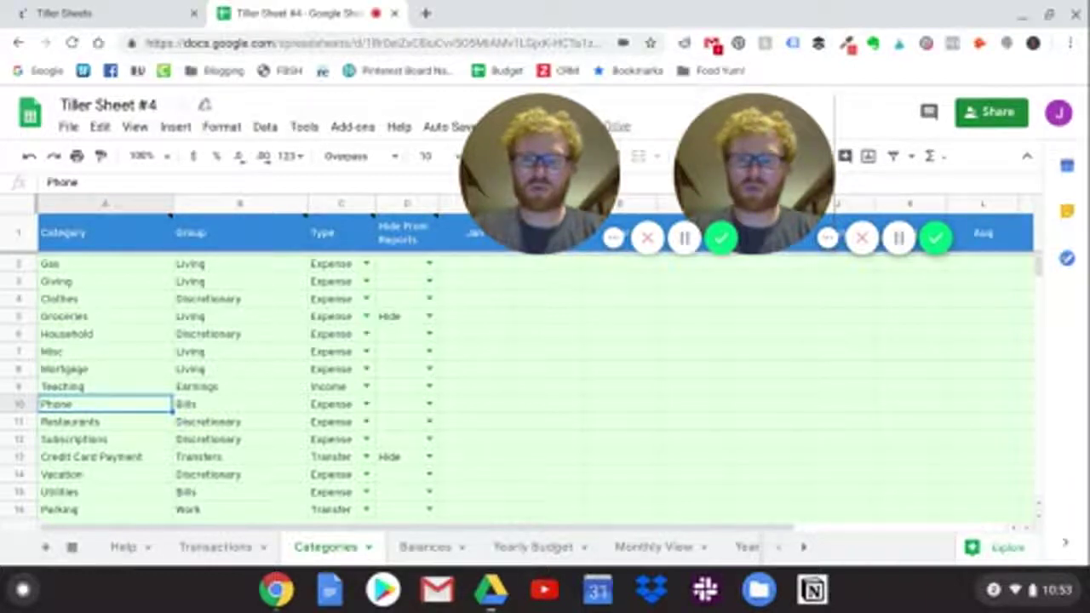
{"action": "type", "text": "Restaurants"}
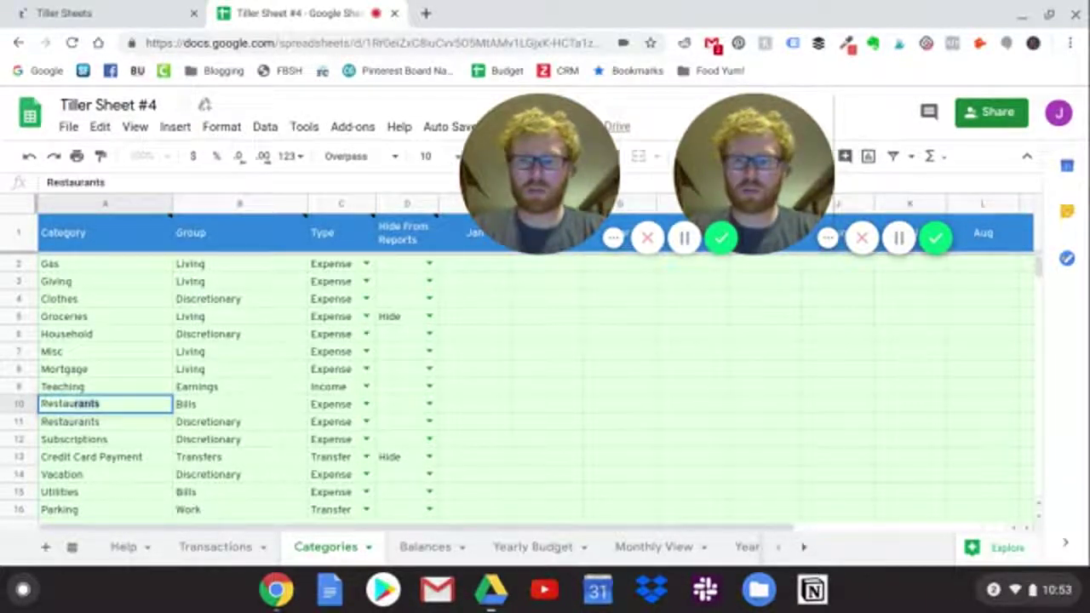
{"action": "key", "text": "BackSpace"}
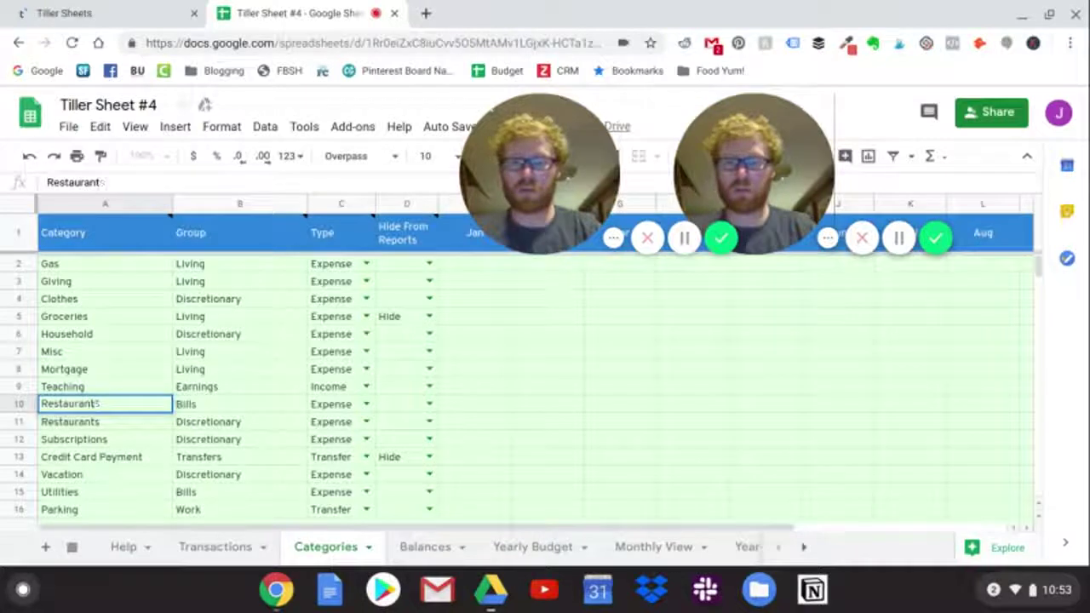
{"action": "type", "text": "Job"}
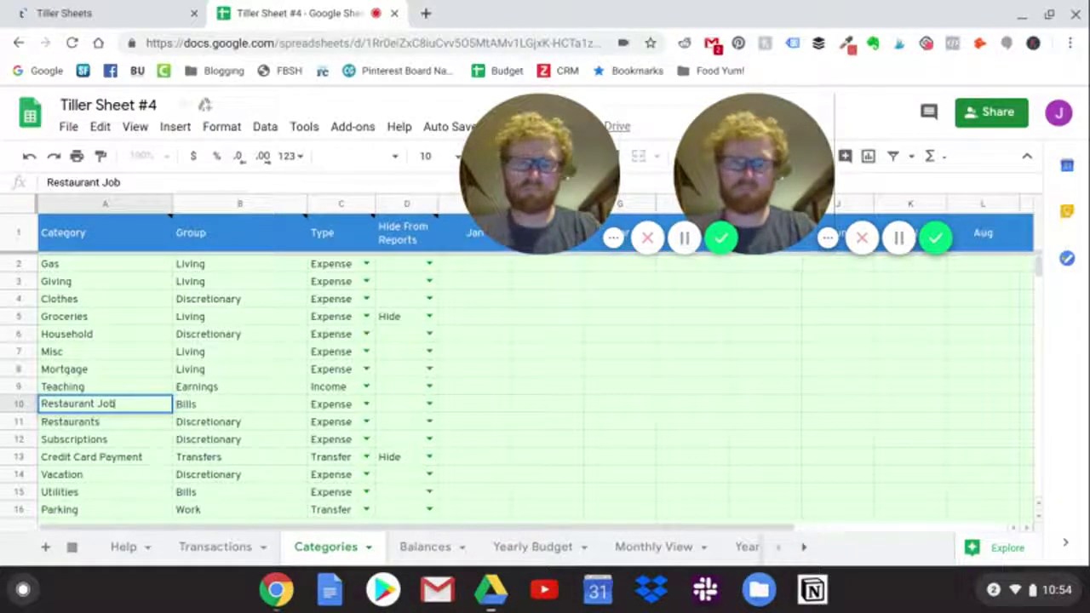
Rename the Restaurants category as Eating Out and the Subscriptions category as Hulu.
{"action": "left_click", "coordinate": [114, 429]}
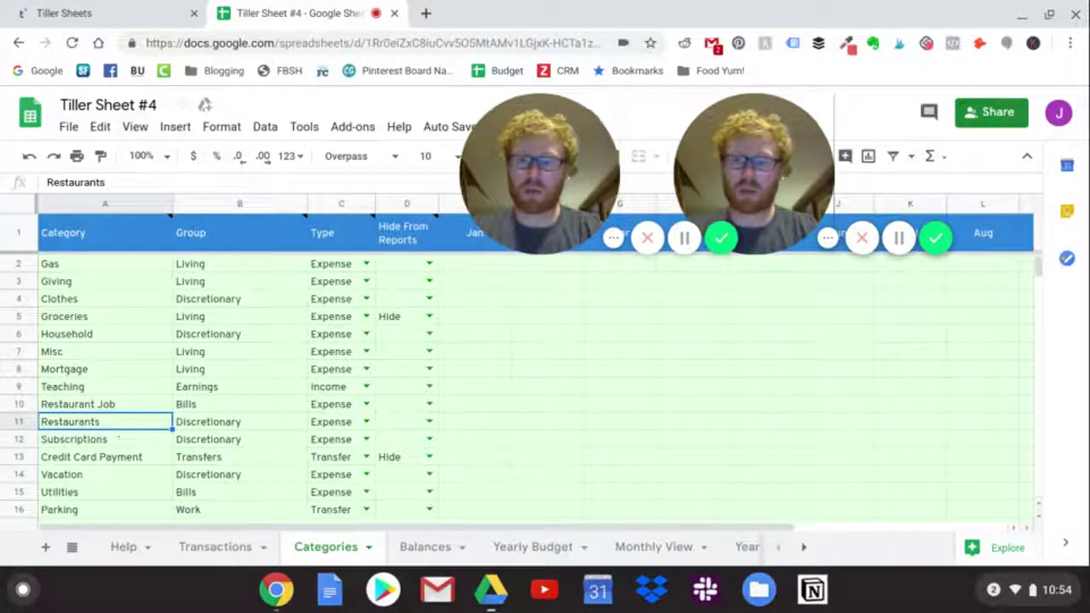
{"action": "type", "text": "Eating"}
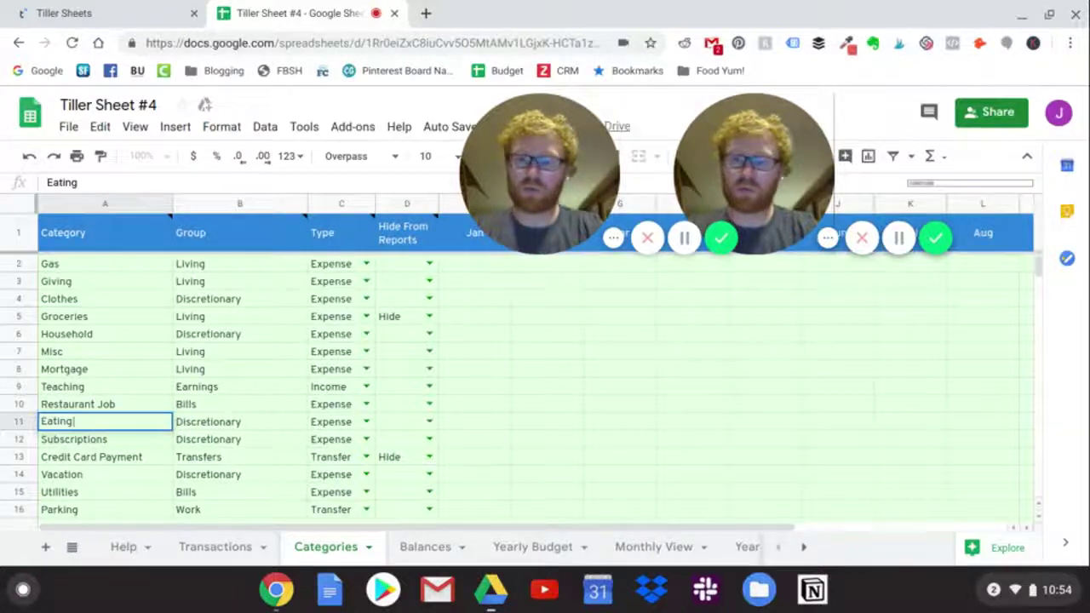
{"action": "type", "text": " Out"}
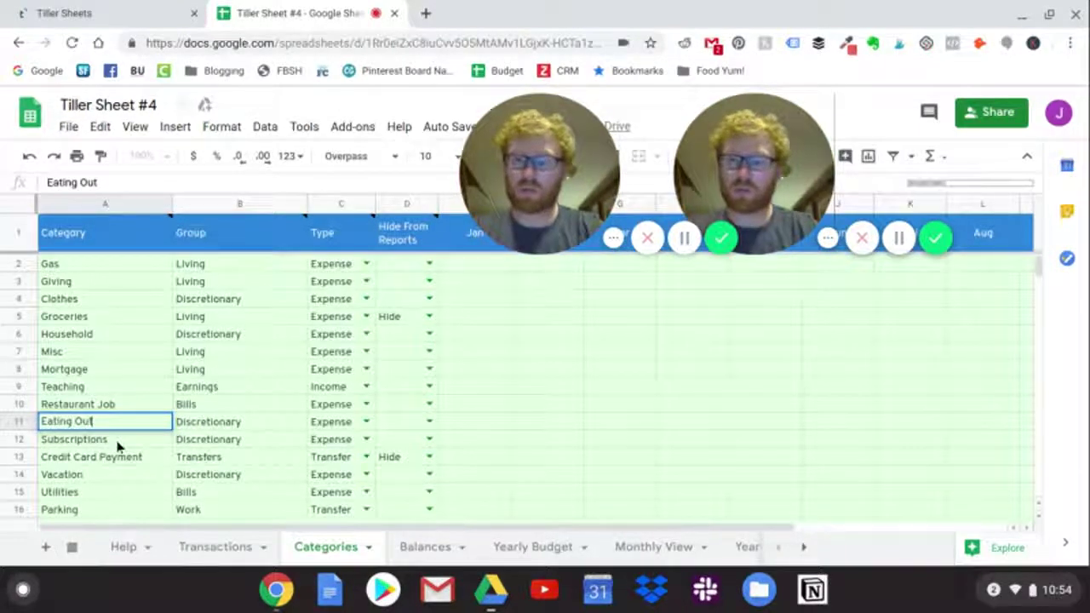
{"action": "left_click", "coordinate": [117, 446]}
{"action": "type", "text": "Ho"}
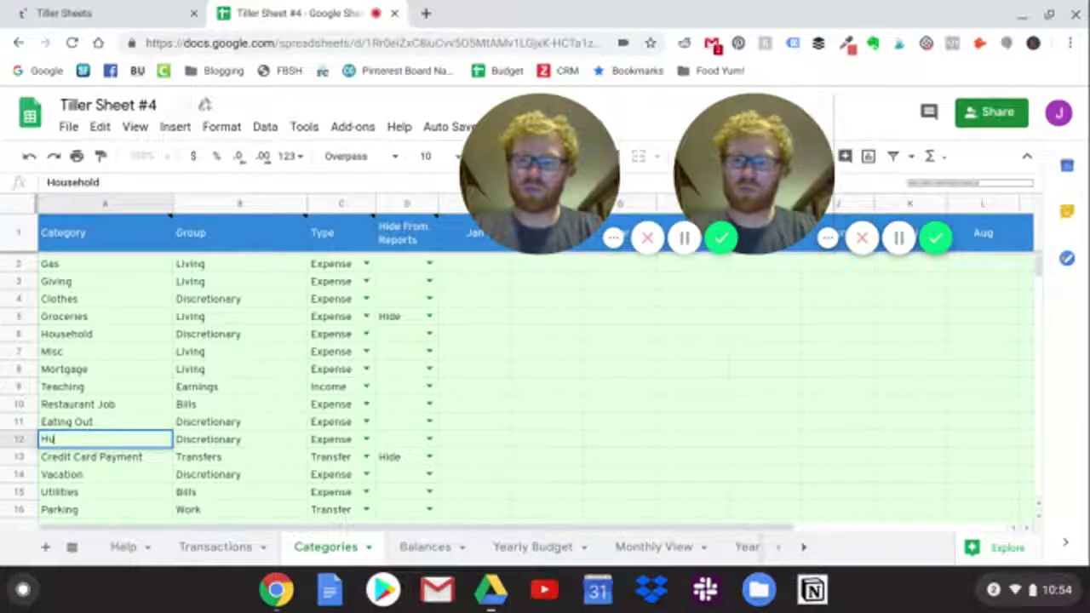
{"action": "type", "text": "lu"}
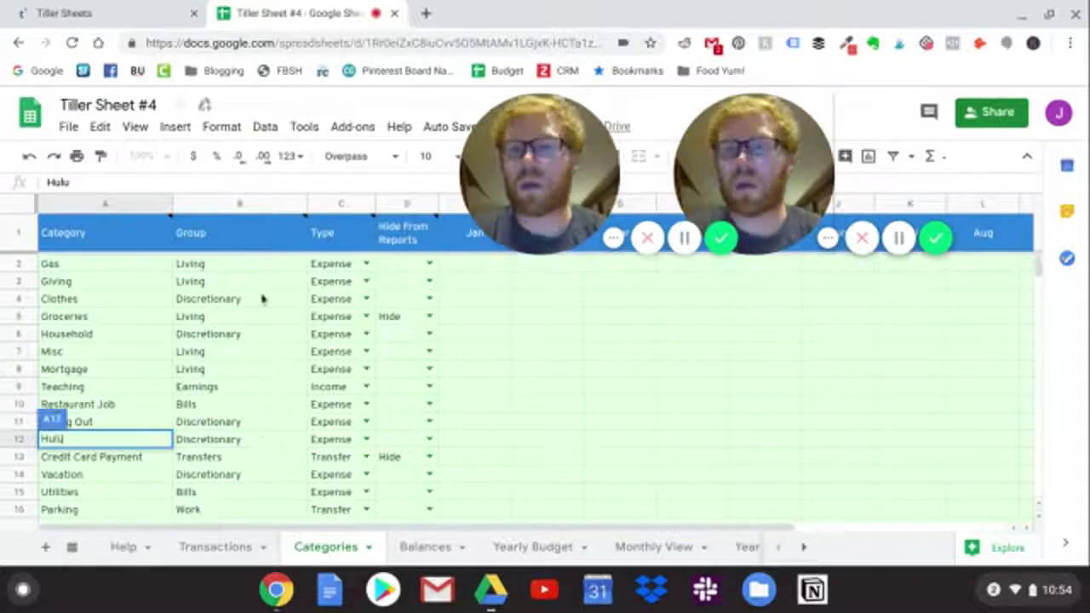
Read the note on the Group column heading, and set the Restaurant Job category's type to Income.
{"action": "mouse_move", "coordinate": [261, 246]}
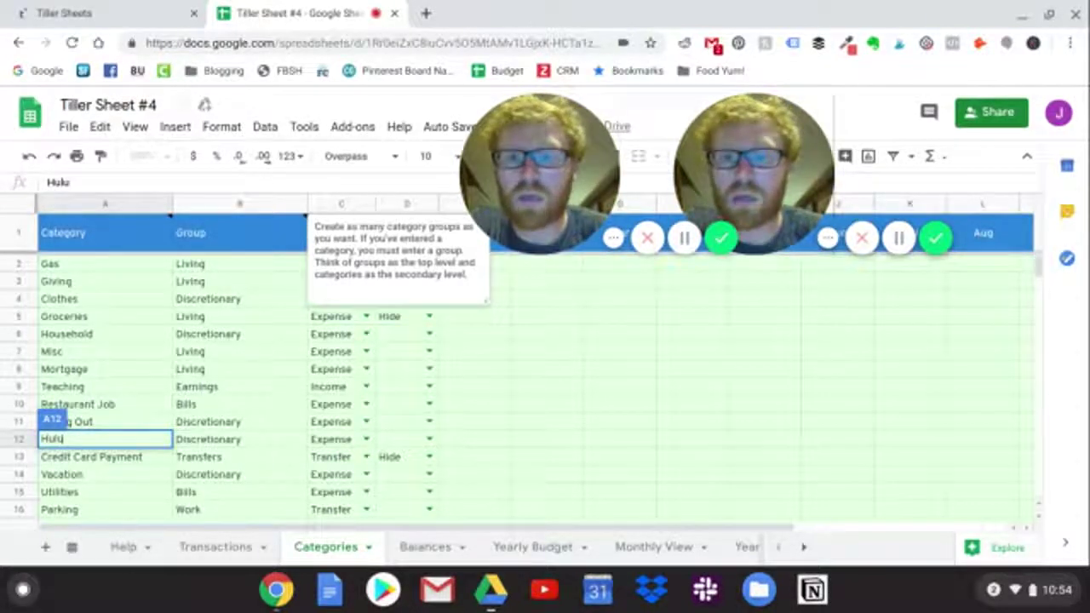
{"action": "left_click", "coordinate": [257, 339]}
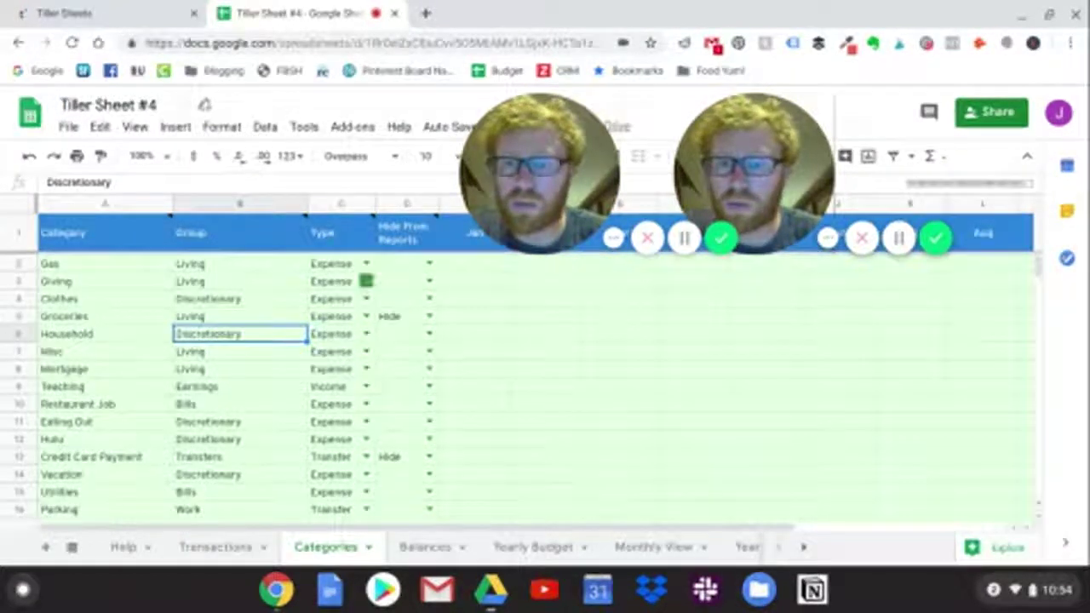
{"action": "left_click", "coordinate": [366, 404]}
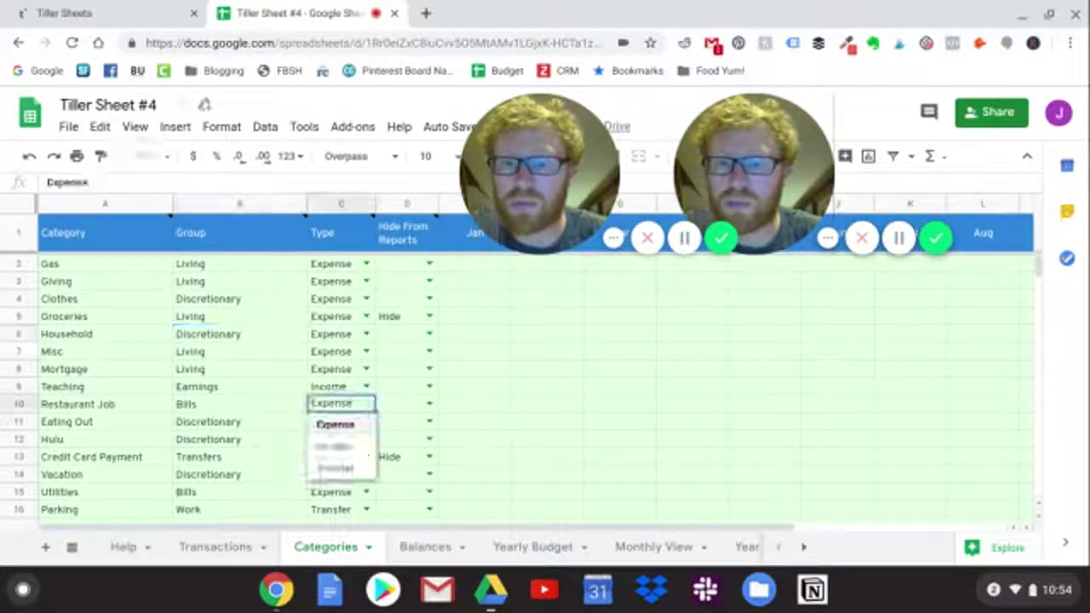
{"action": "left_click", "coordinate": [355, 450]}
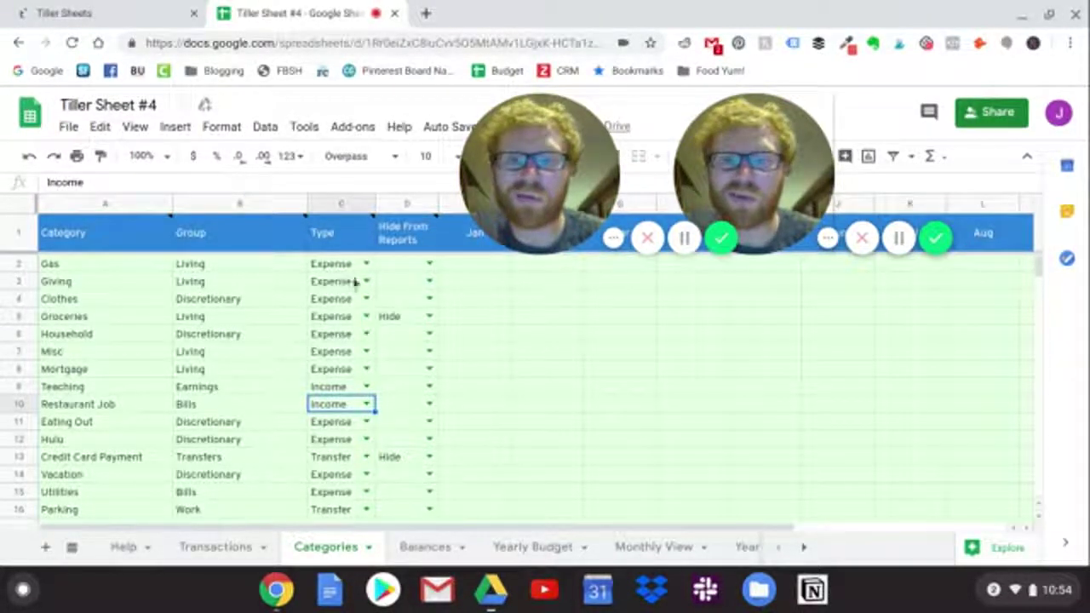
Clear the Hide From Reports setting for the Groceries category.
{"action": "left_click", "coordinate": [430, 316]}
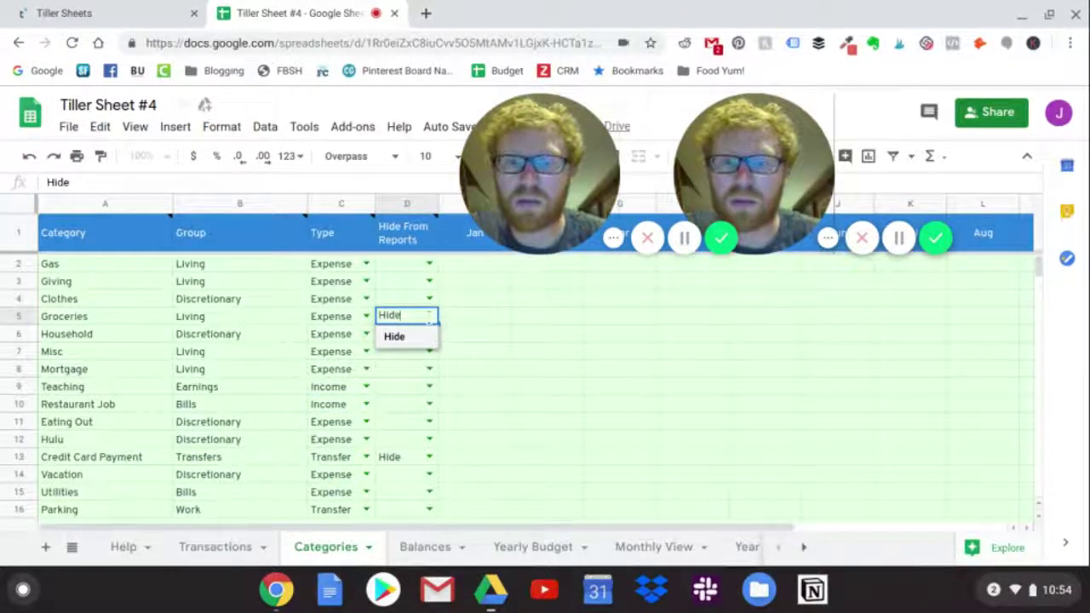
{"action": "key", "text": "BackSpace"}
{"action": "key", "text": "BackSpace"}
{"action": "key", "text": "BackSpace"}
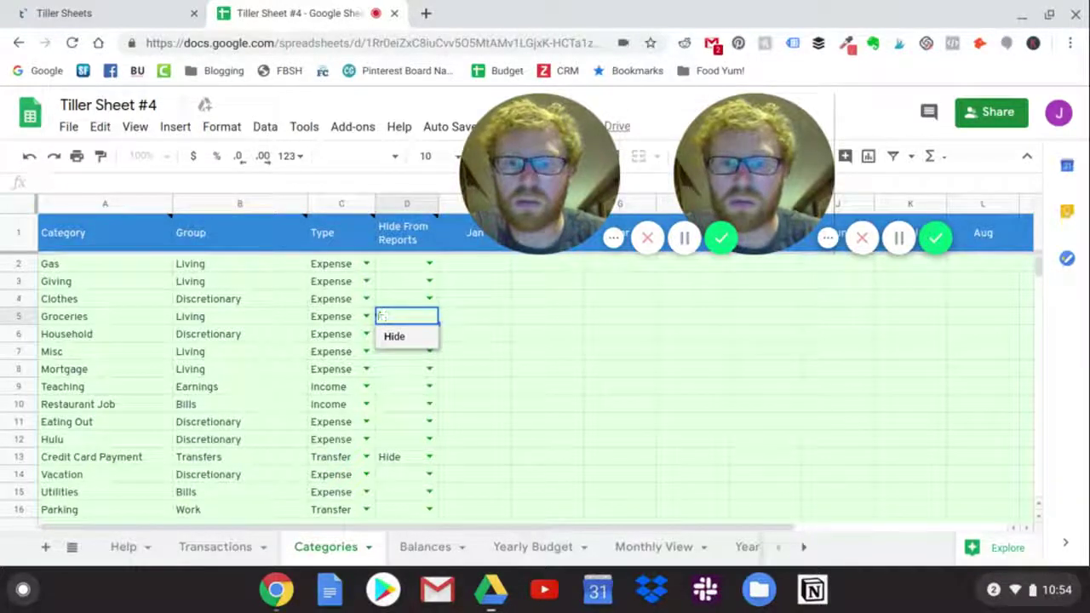
{"action": "key", "text": "Down"}
{"action": "key", "text": "Return"}
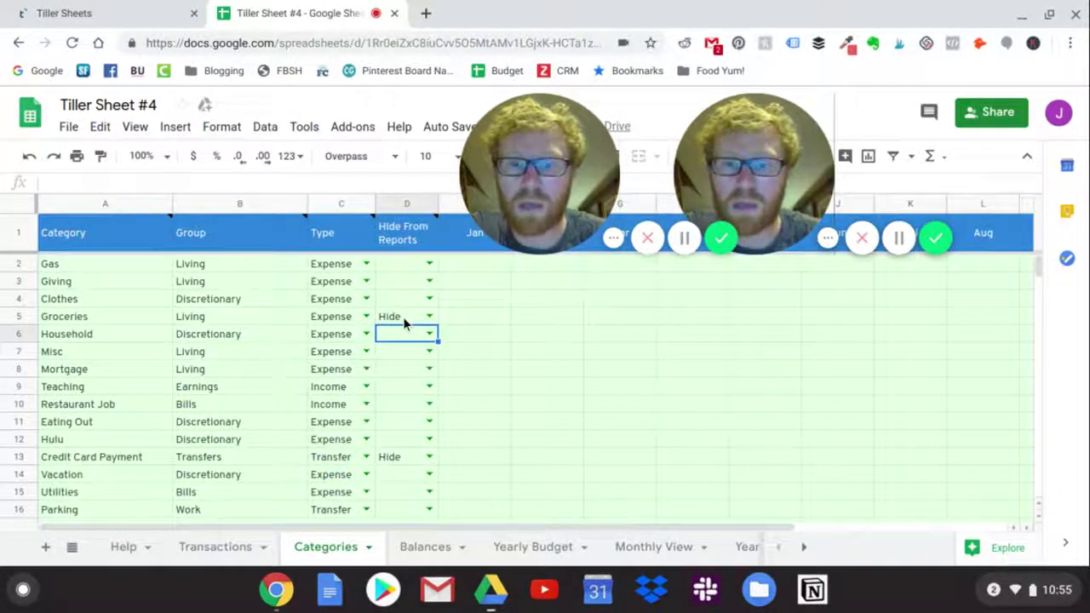
{"action": "left_click", "coordinate": [403, 317]}
{"action": "key", "text": "Delete"}
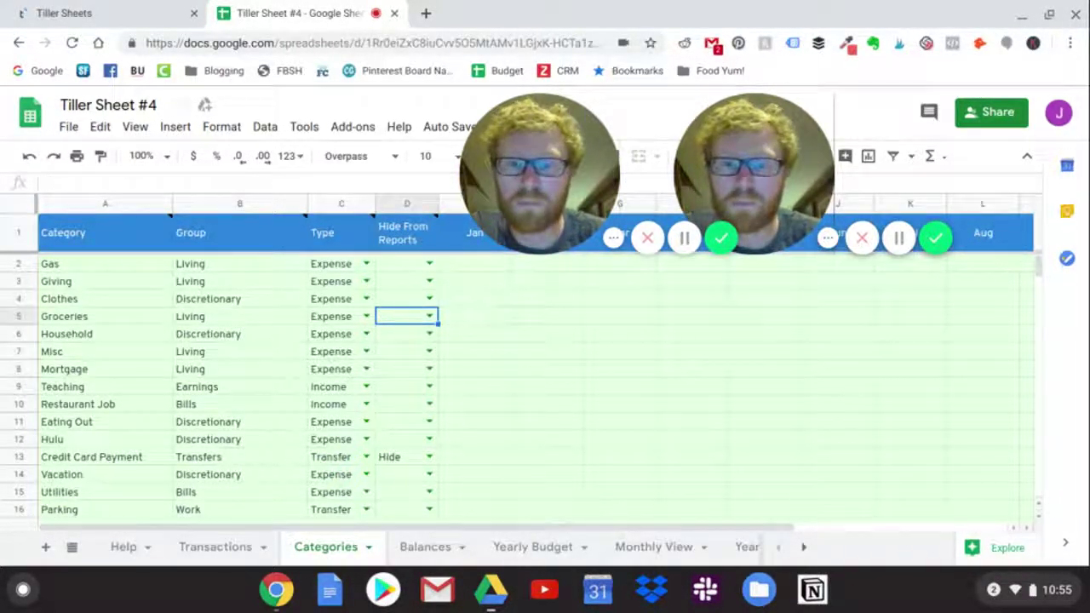
View the Hide From Reports choices offered for the Household category.
{"action": "left_click", "coordinate": [409, 335]}
{"action": "left_click", "coordinate": [431, 334]}
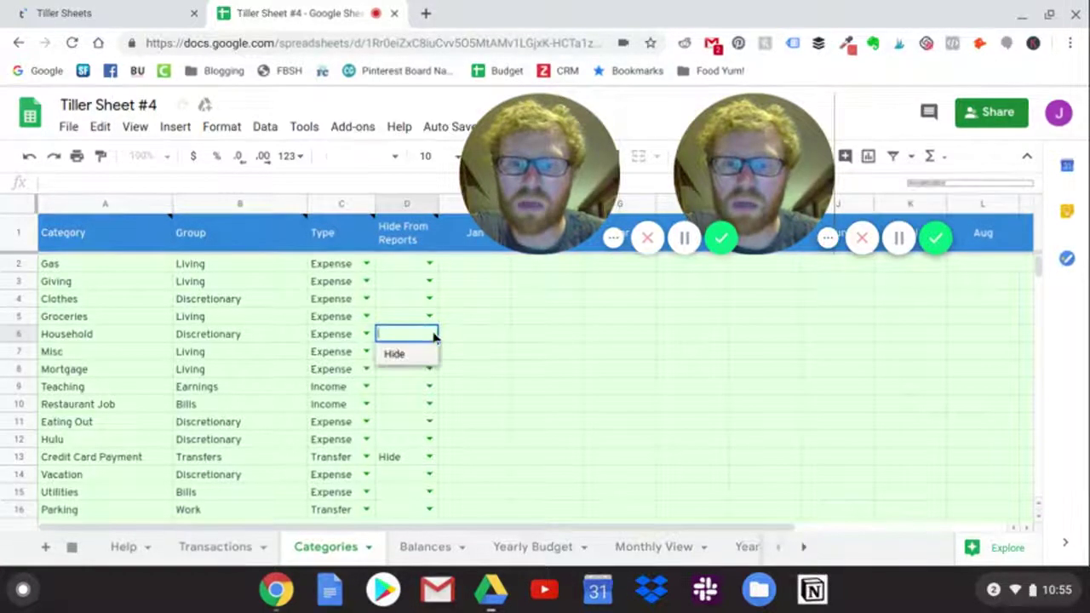
{"action": "left_click", "coordinate": [475, 300]}
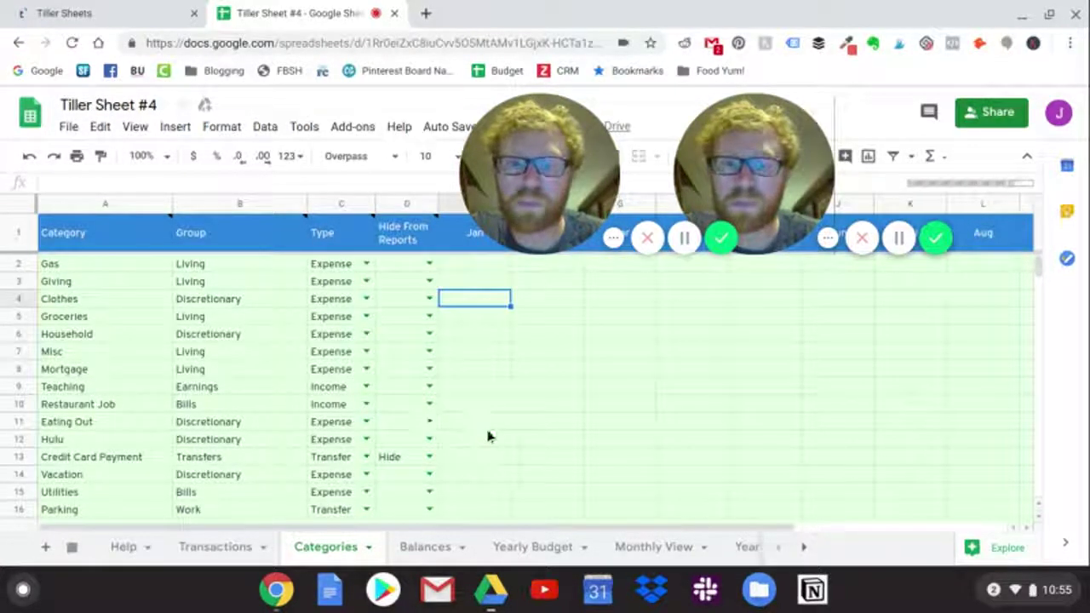
Uncover the month columns and enter January budget amounts of 150 for Gas and 75 for Giving.
{"action": "mouse_move", "coordinate": [539, 174]}
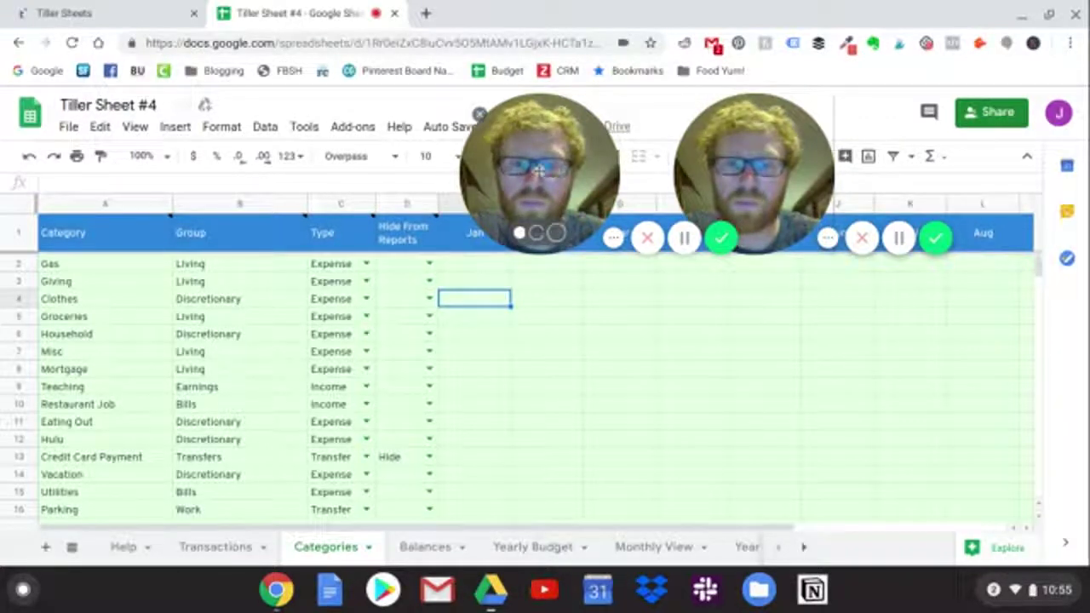
{"action": "left_click_drag", "start_coordinate": [539, 174], "coordinate": [754, 172]}
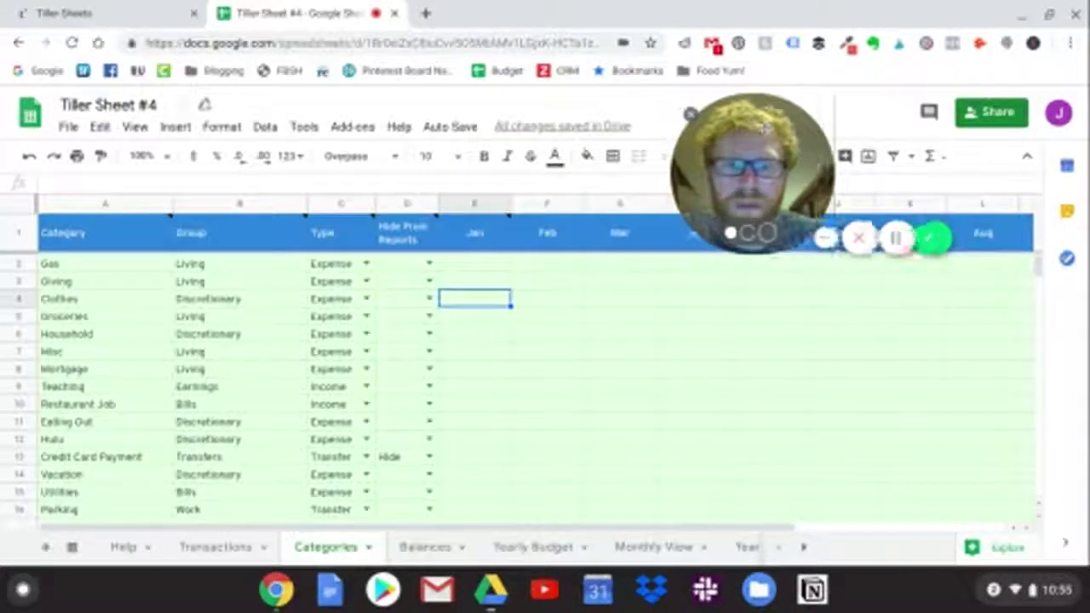
{"action": "mouse_move", "coordinate": [500, 235]}
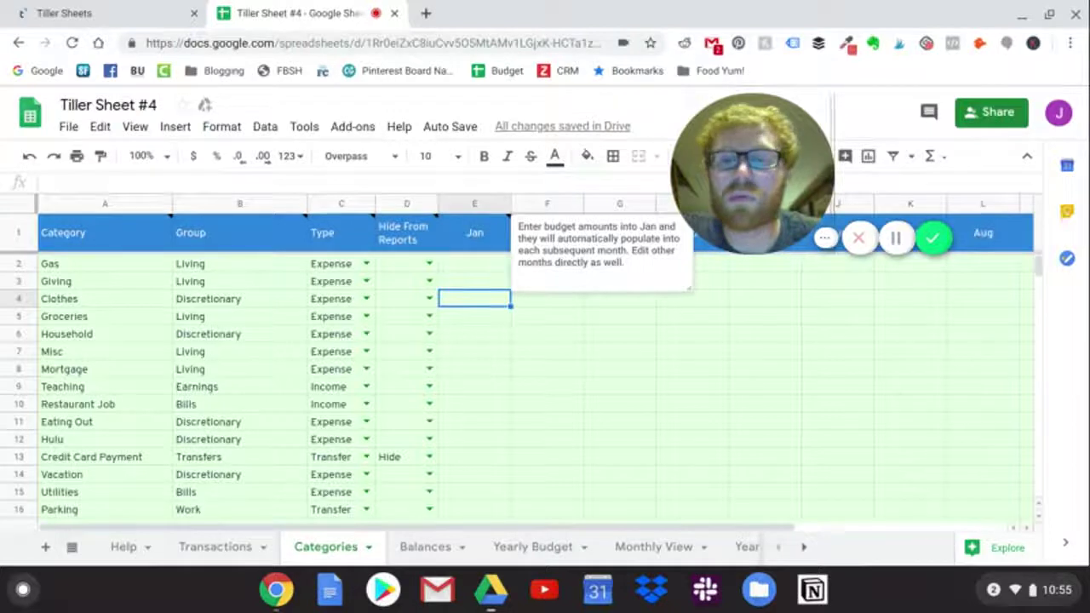
{"action": "left_click", "coordinate": [488, 267]}
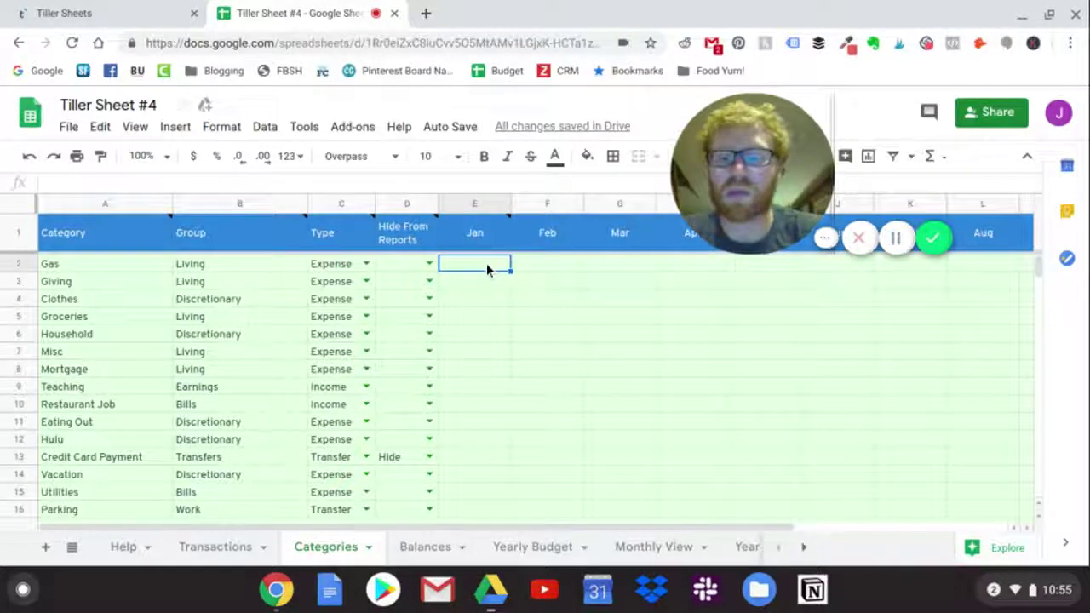
{"action": "type", "text": "150"}
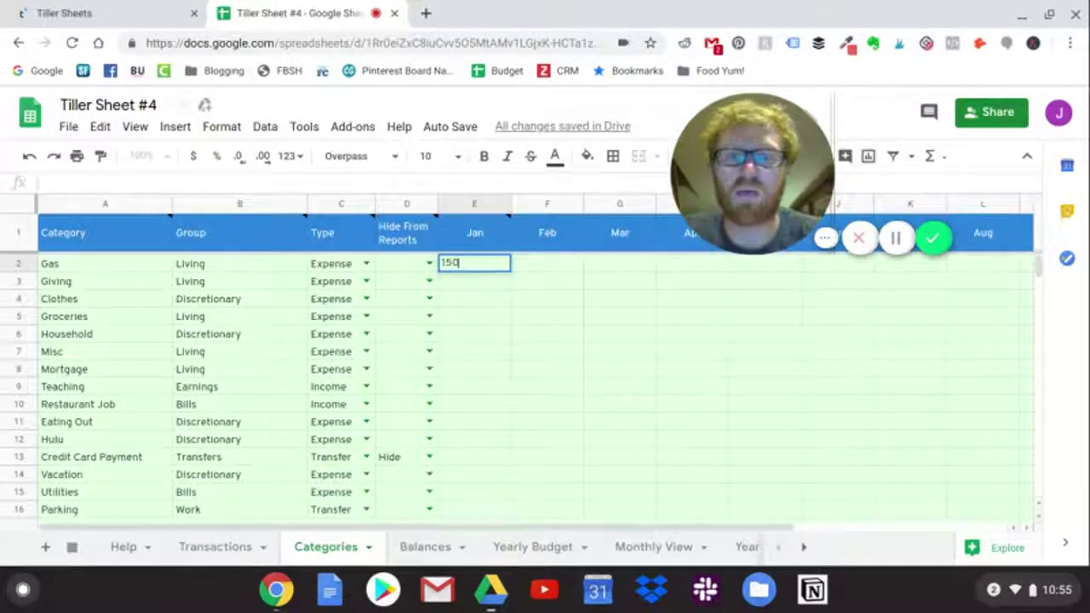
{"action": "key", "text": "Return"}
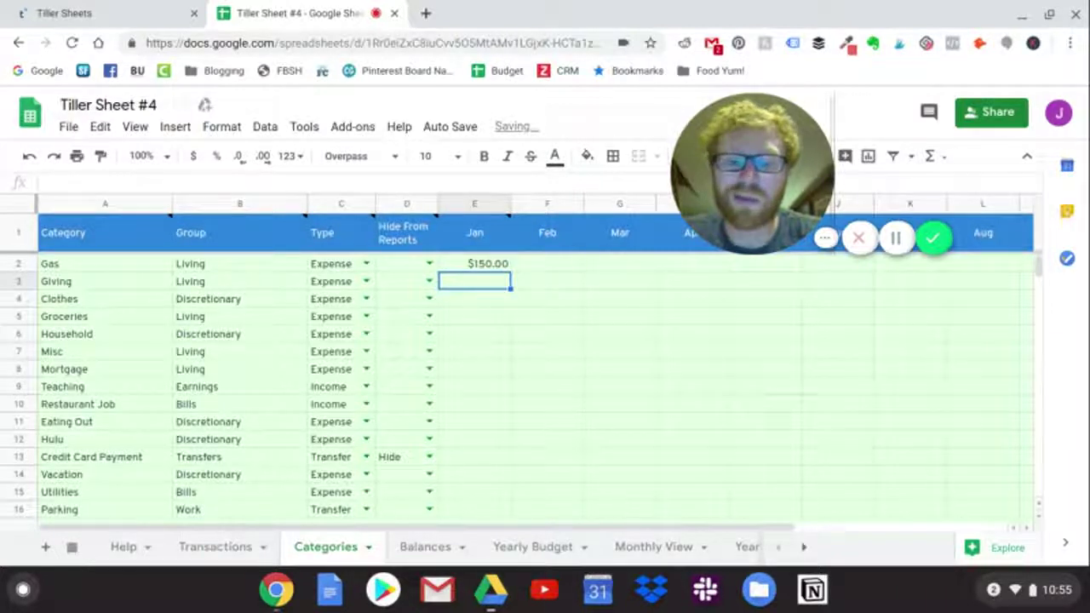
{"action": "type", "text": "75"}
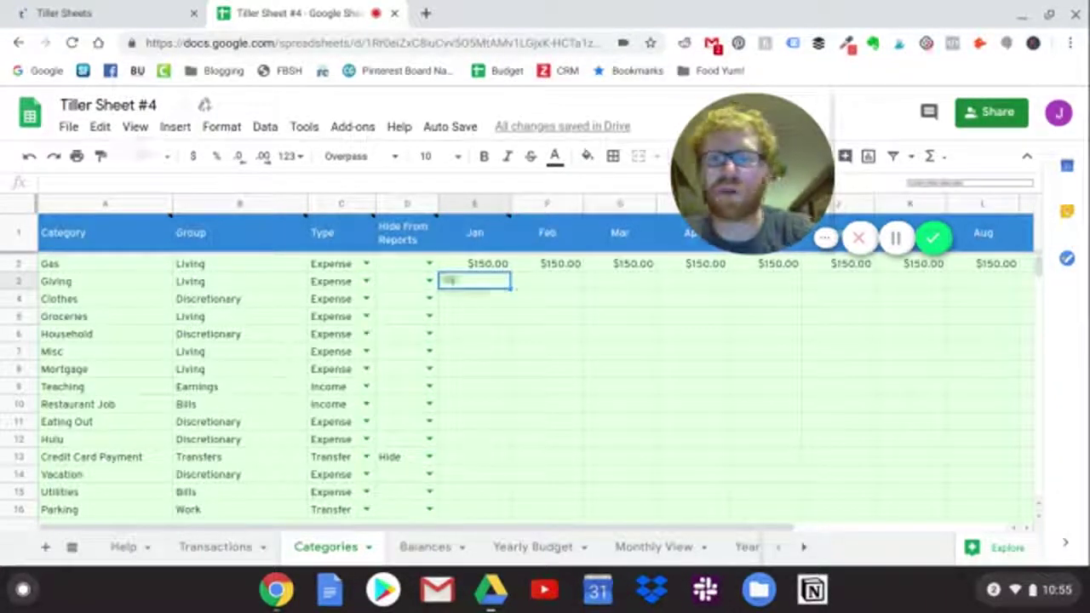
{"action": "key", "text": "Return"}
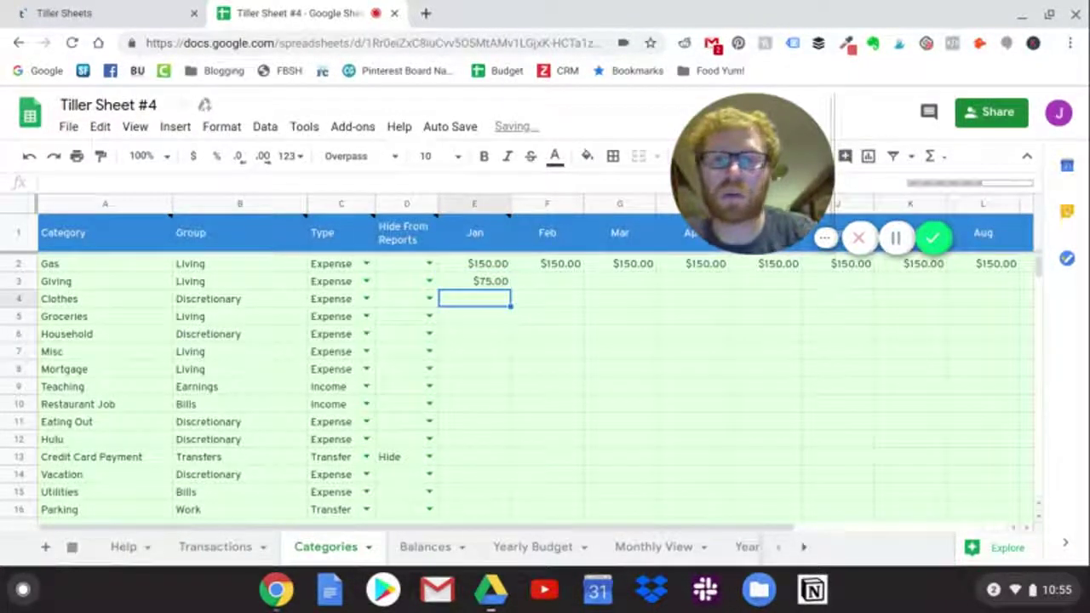
{"action": "key", "text": "Return"}
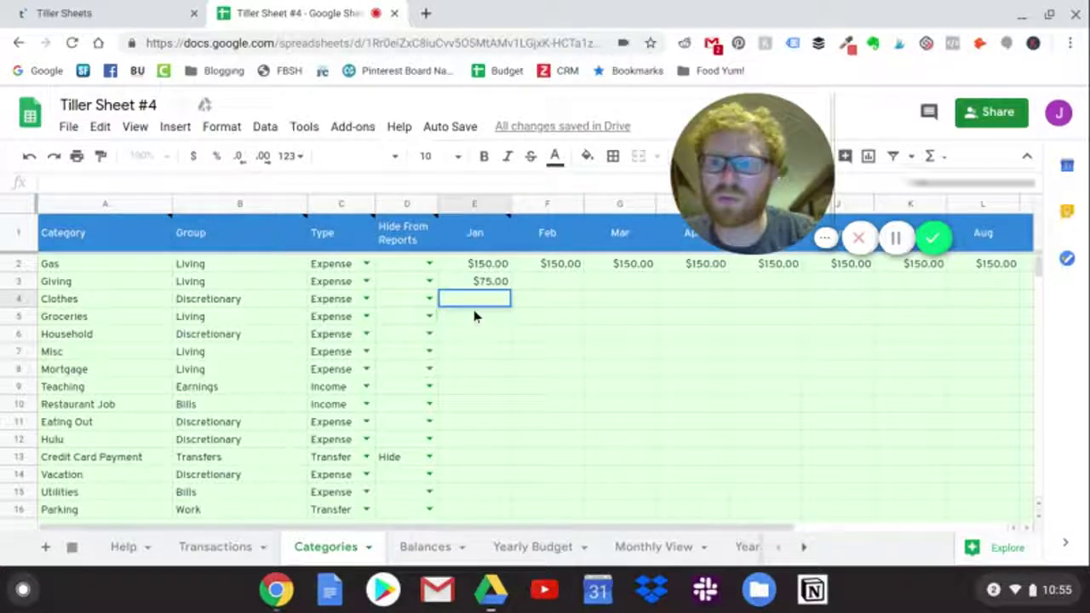
{"action": "double_click", "coordinate": [494, 316]}
{"action": "key", "text": "Escape"}
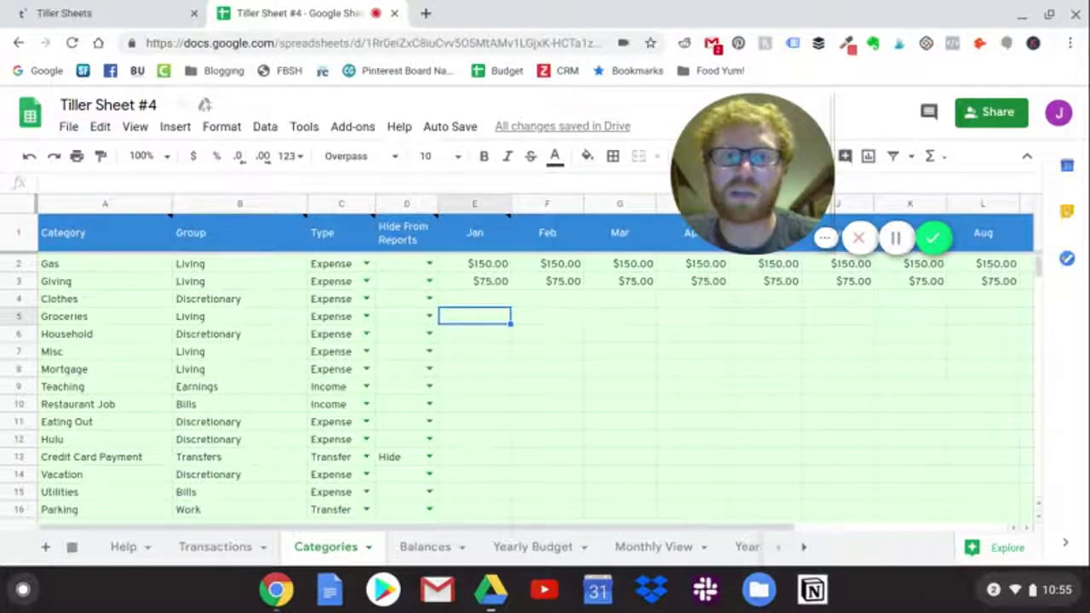
{"action": "left_click", "coordinate": [467, 305]}
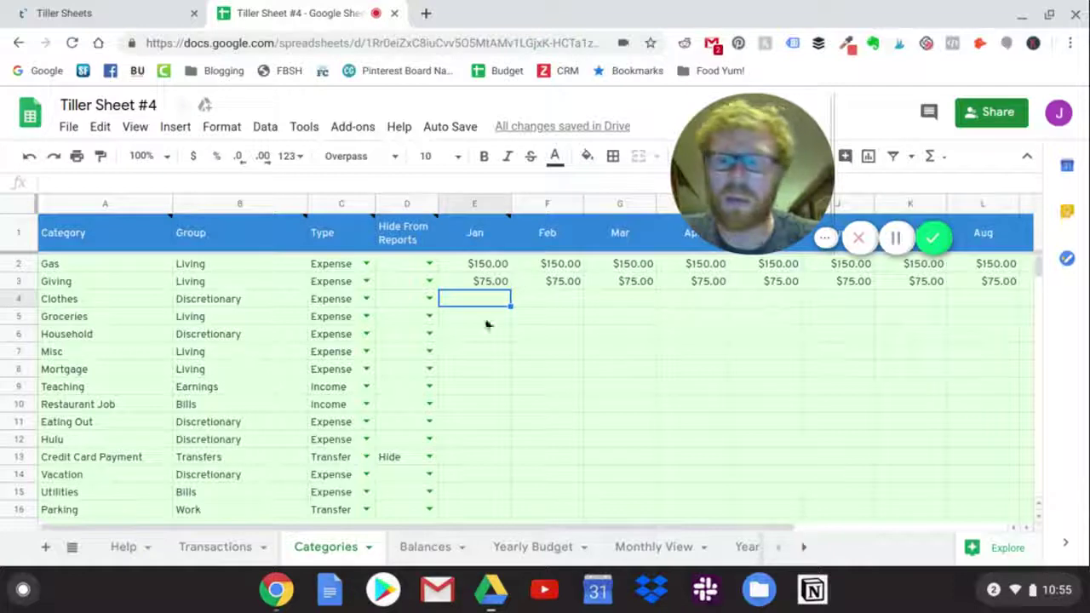
Enter a January budget amount of 250 for the Groceries category.
{"action": "left_click", "coordinate": [486, 319]}
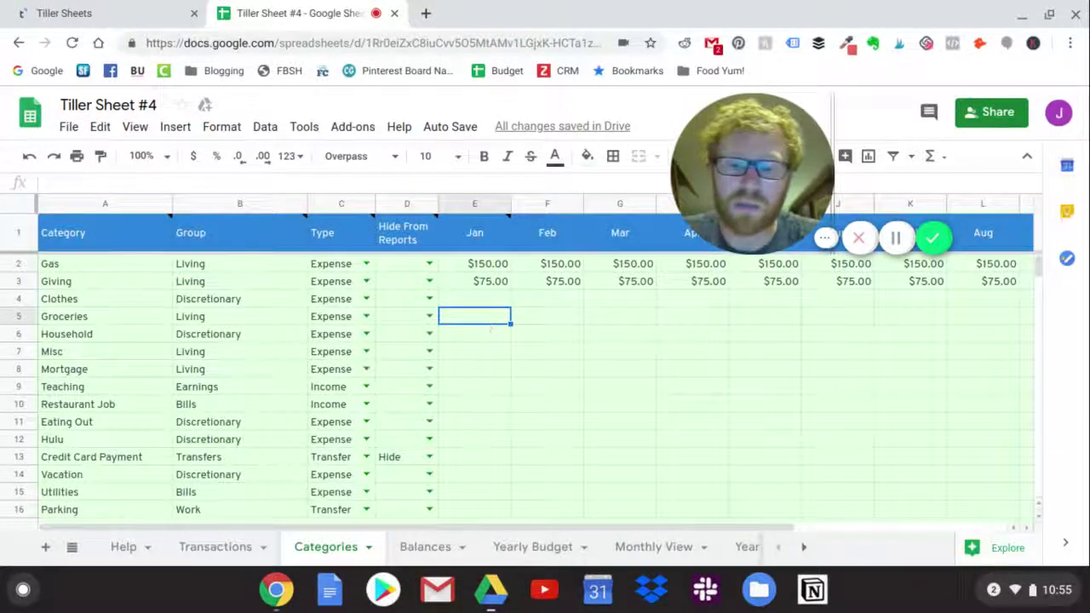
{"action": "type", "text": "259"}
{"action": "type", "text": "0"}
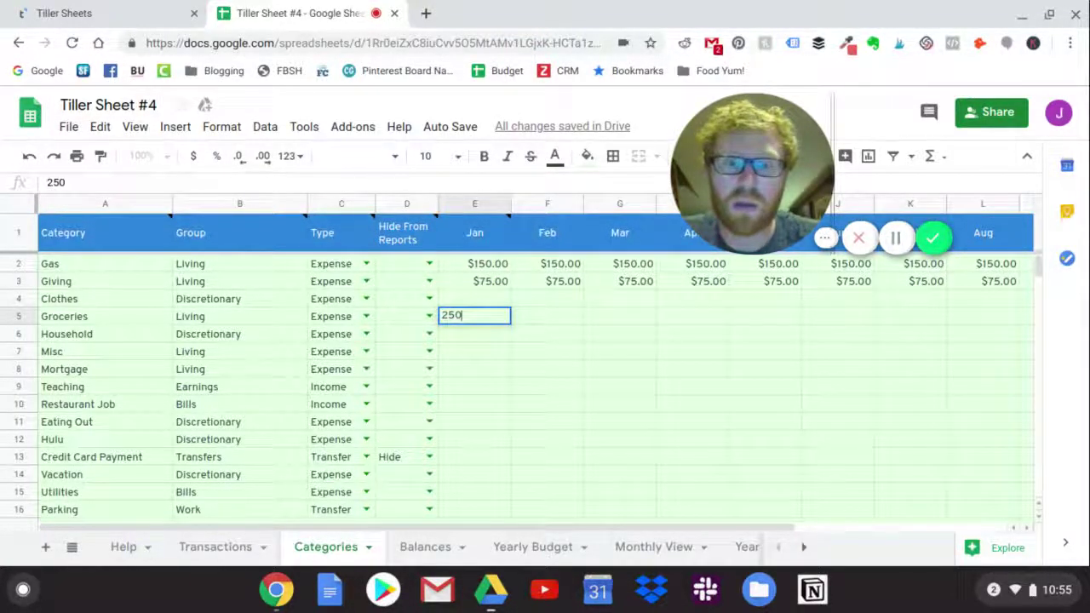
{"action": "key", "text": "Return"}
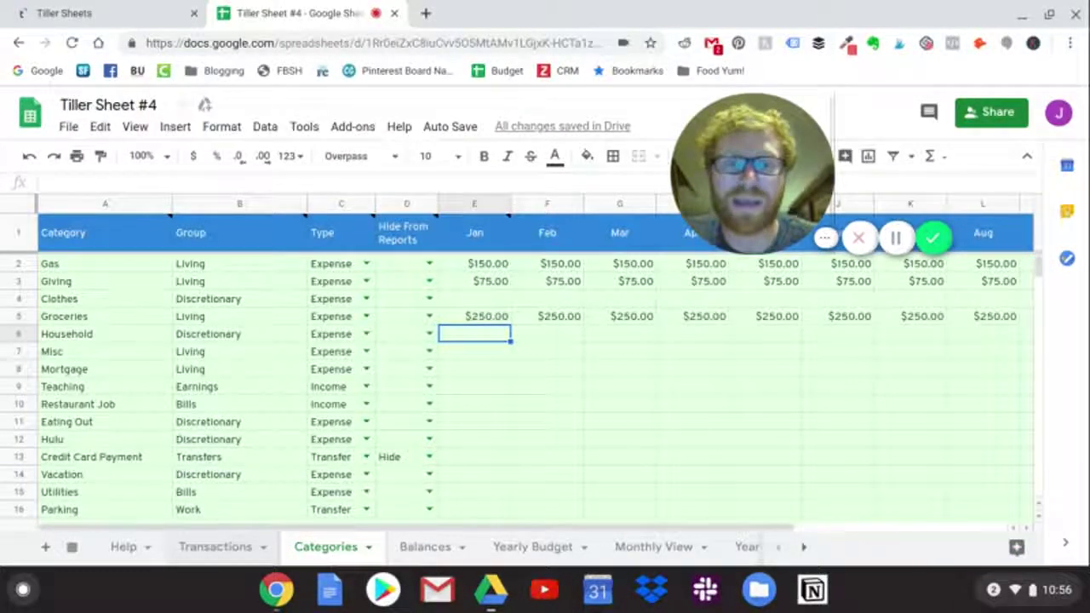
In the Transactions sheet, categorize the Cenex purchase as Gas and the first Dairy Queen purchase as Eating Out.
{"action": "left_click", "coordinate": [227, 547]}
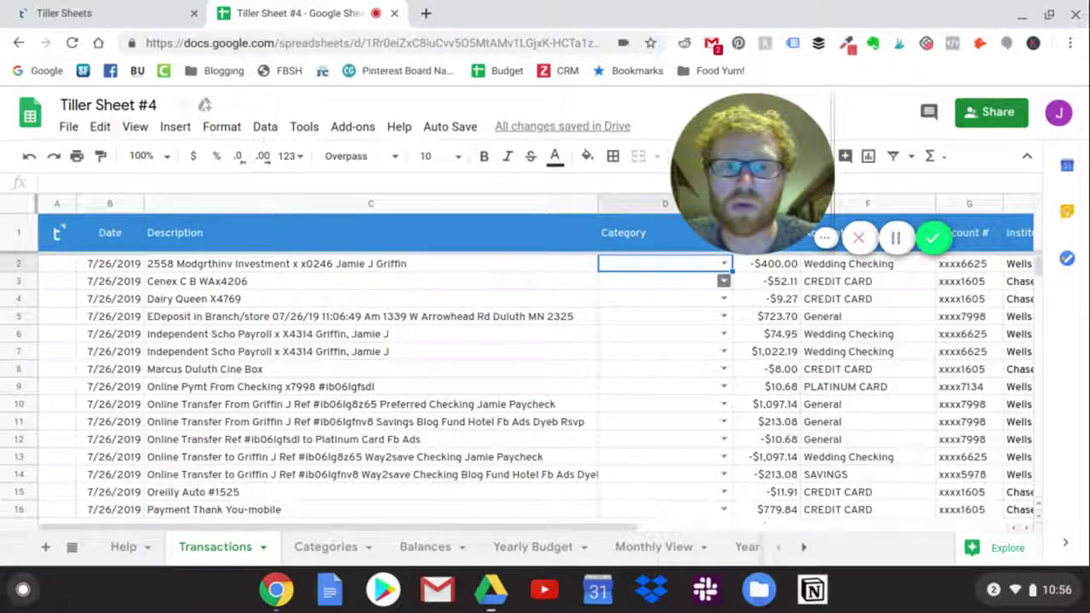
{"action": "left_click", "coordinate": [724, 282]}
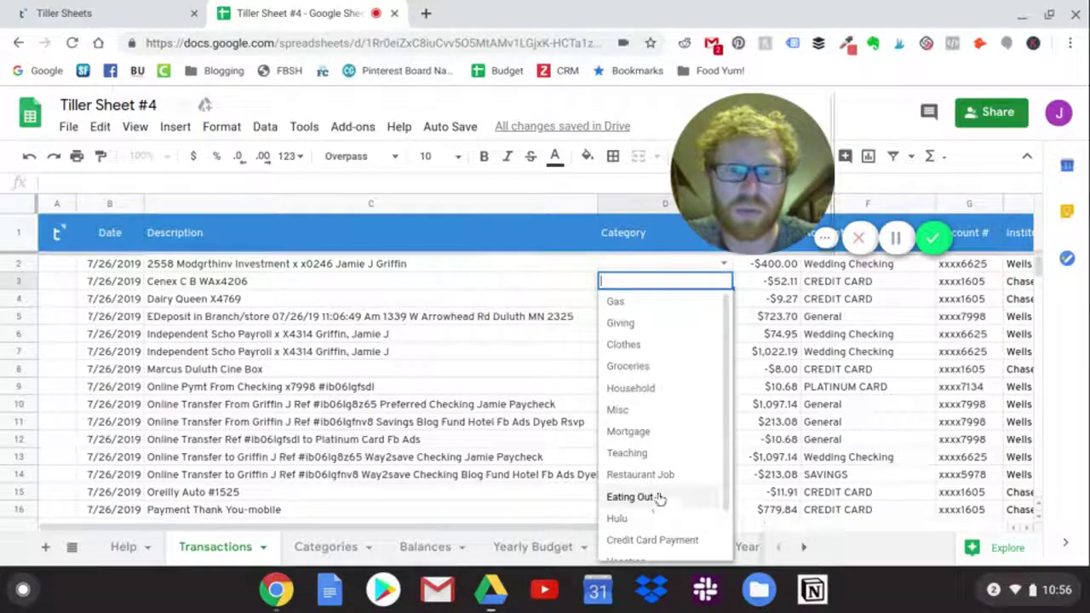
{"action": "left_click", "coordinate": [669, 310]}
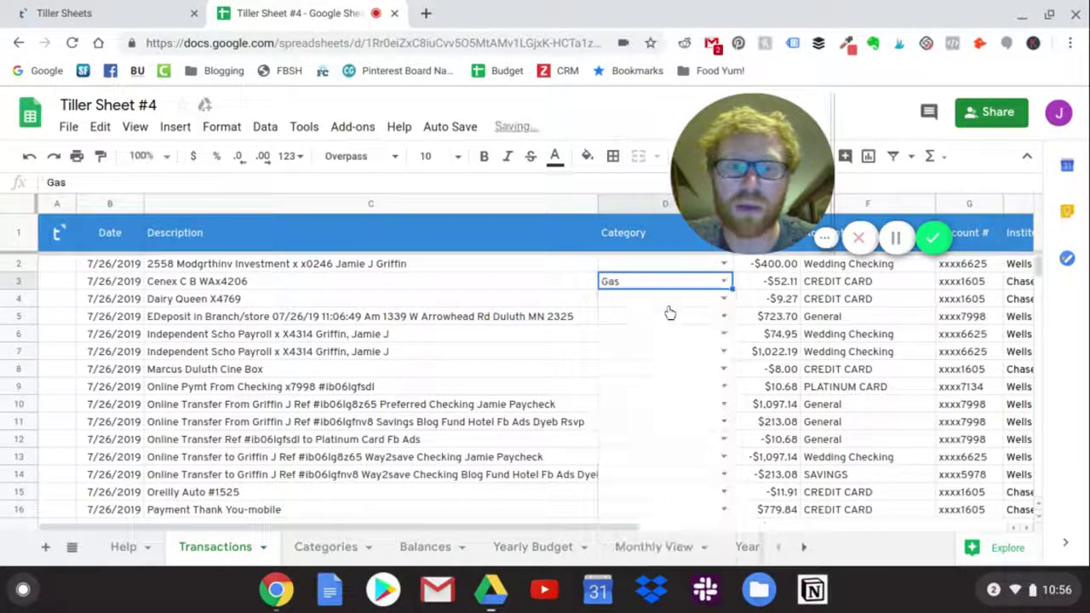
{"action": "left_click", "coordinate": [723, 300]}
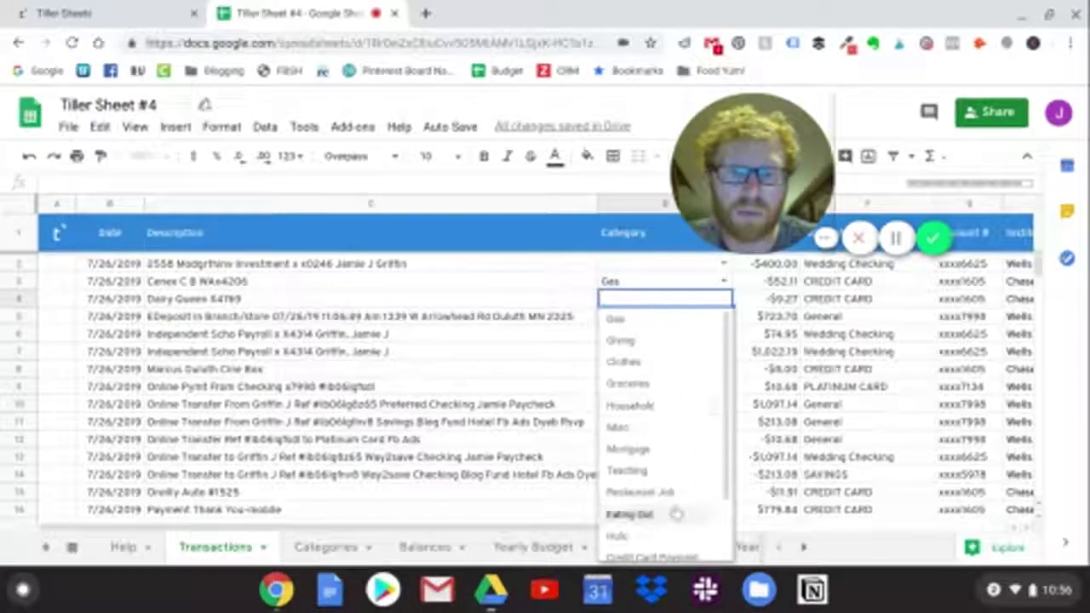
{"action": "left_click", "coordinate": [631, 515]}
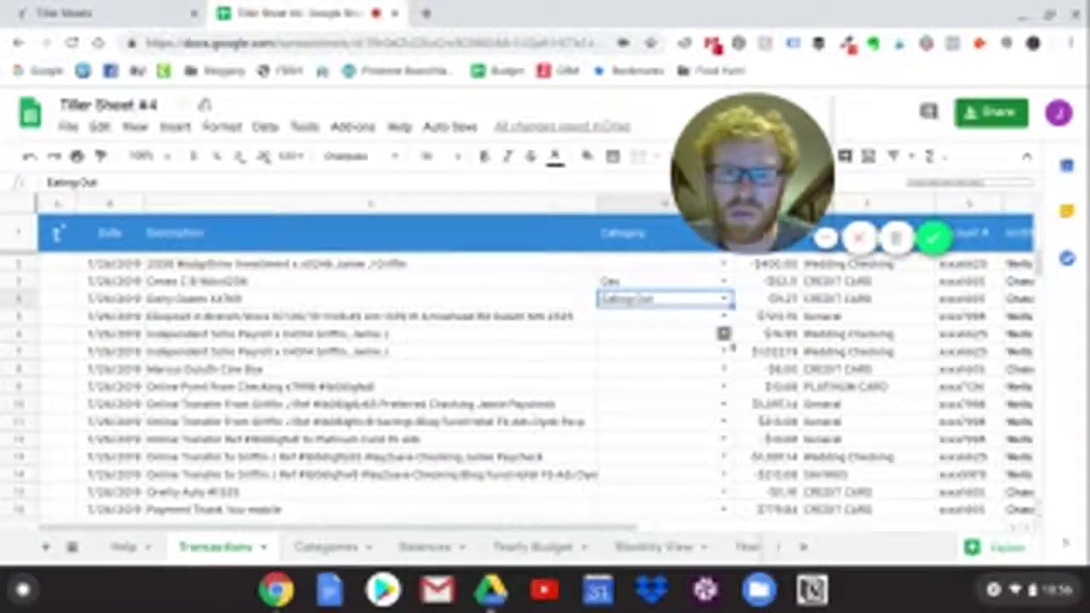
Categorize both Independent Scho Payroll transactions as Teaching.
{"action": "left_click", "coordinate": [728, 339]}
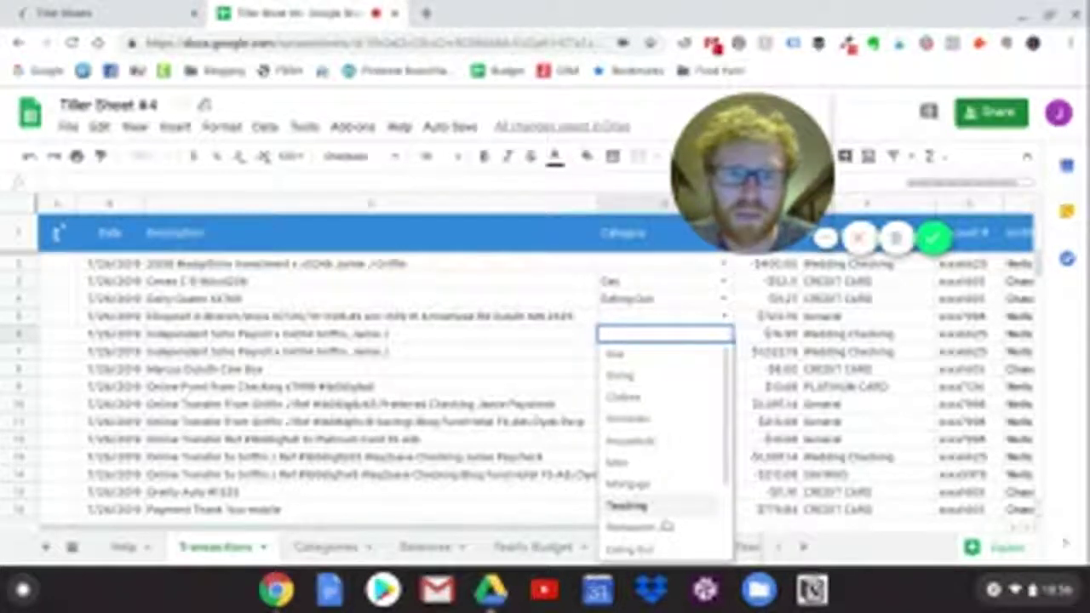
{"action": "left_click", "coordinate": [630, 506]}
{"action": "left_click", "coordinate": [723, 351]}
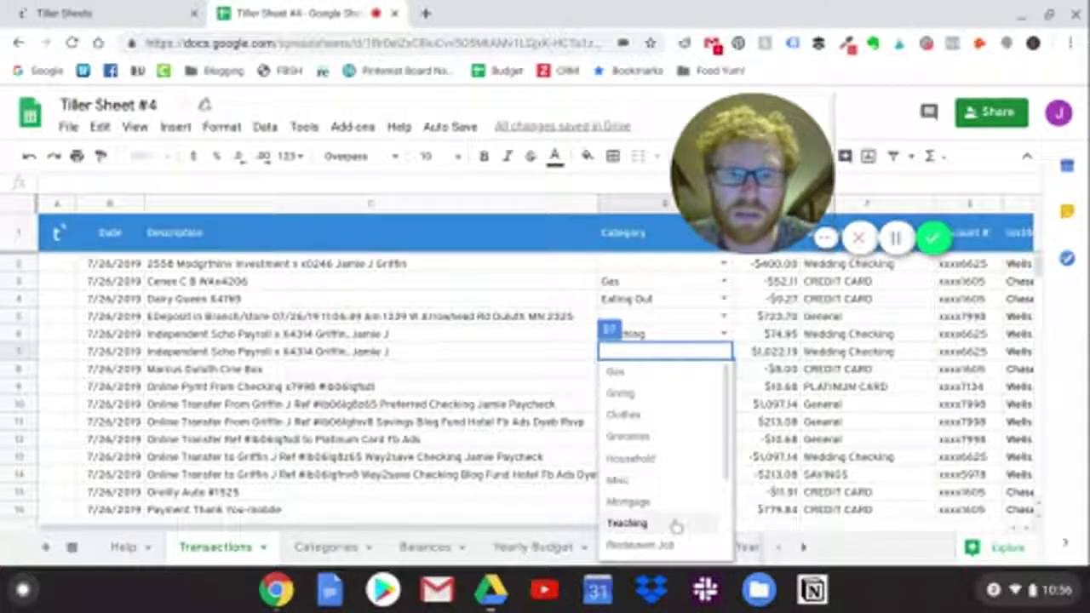
{"action": "key", "text": "Return"}
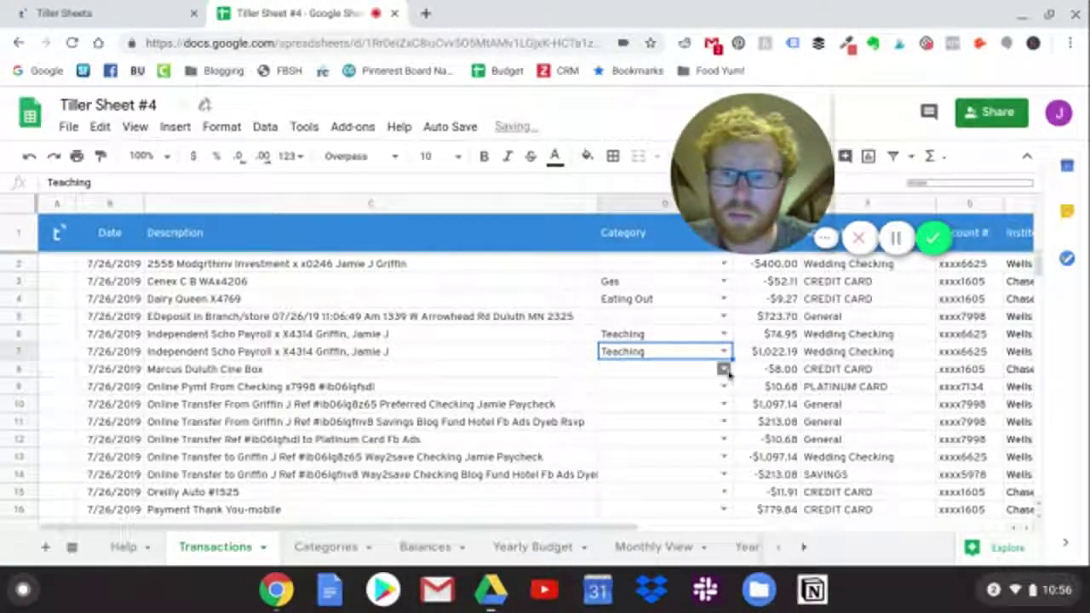
Categorize the Marcus Duluth Cine Box transaction as Misc.
{"action": "left_click", "coordinate": [723, 369]}
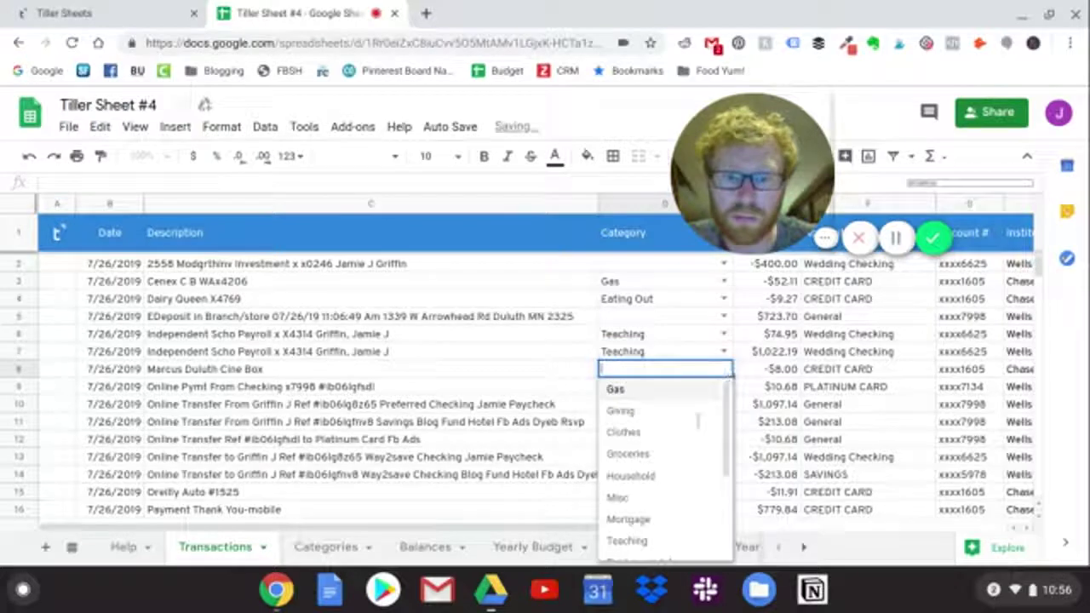
{"action": "scroll", "coordinate": [685, 455], "scroll_direction": "down", "scroll_amount": 2}
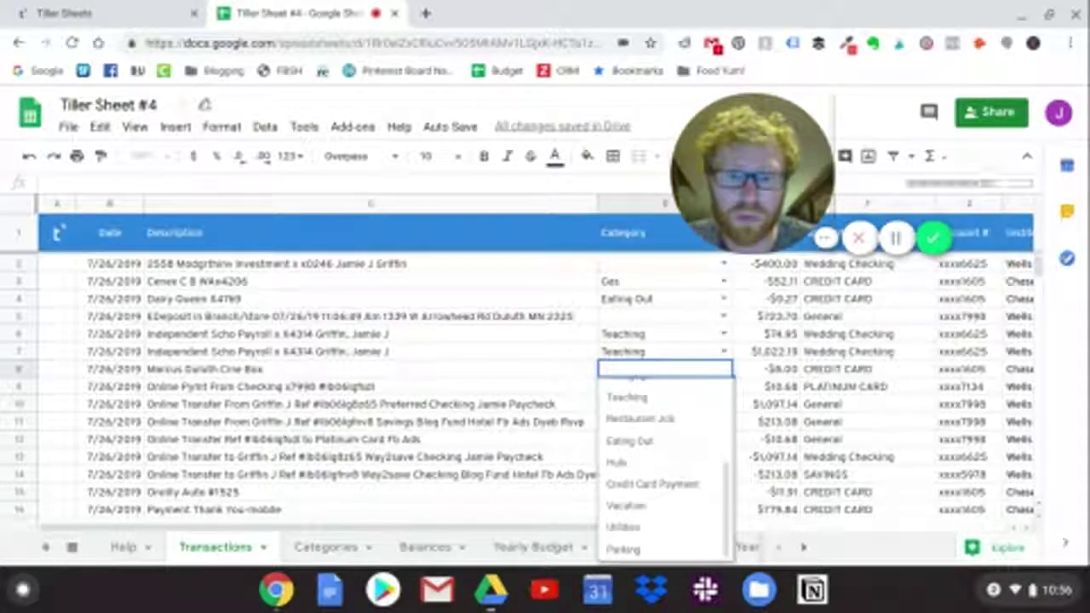
{"action": "scroll", "coordinate": [686, 455], "scroll_direction": "up", "scroll_amount": 2}
{"action": "scroll", "coordinate": [672, 460], "scroll_direction": "up", "scroll_amount": 1}
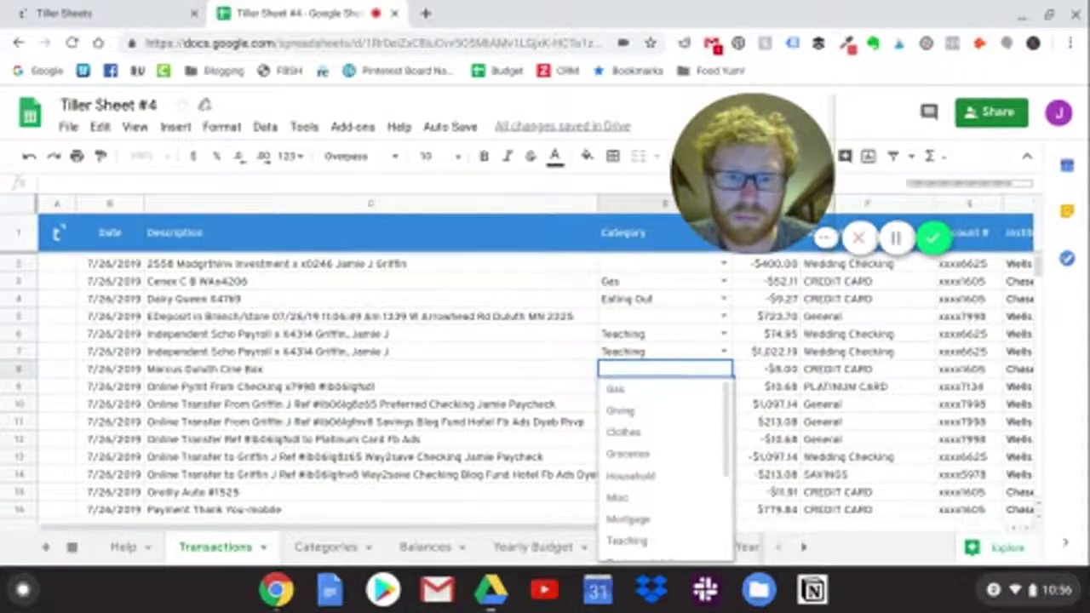
{"action": "left_click", "coordinate": [672, 506]}
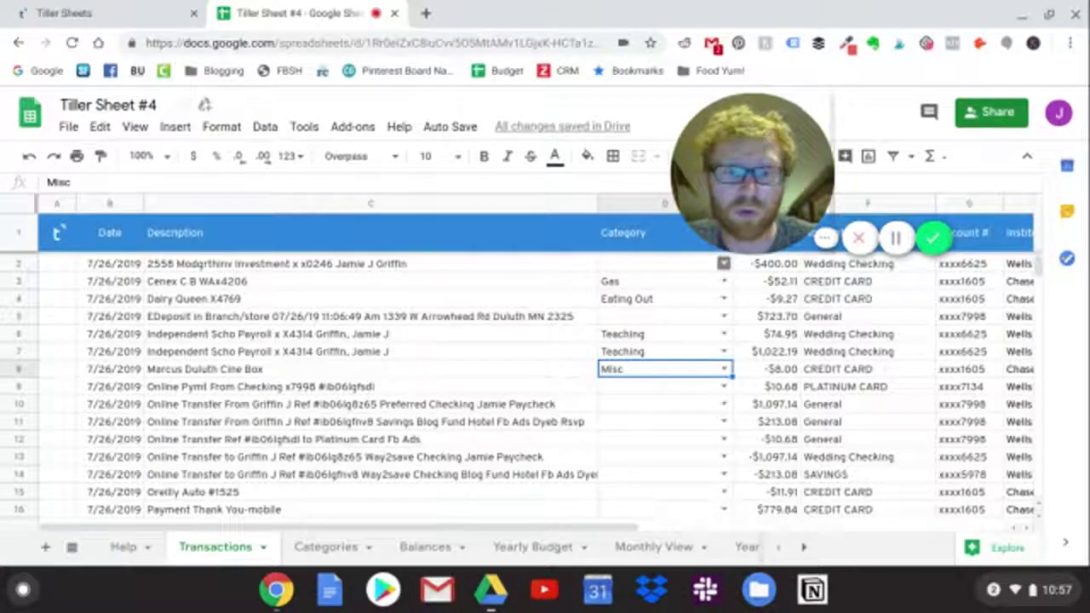
{"action": "left_click", "coordinate": [723, 264]}
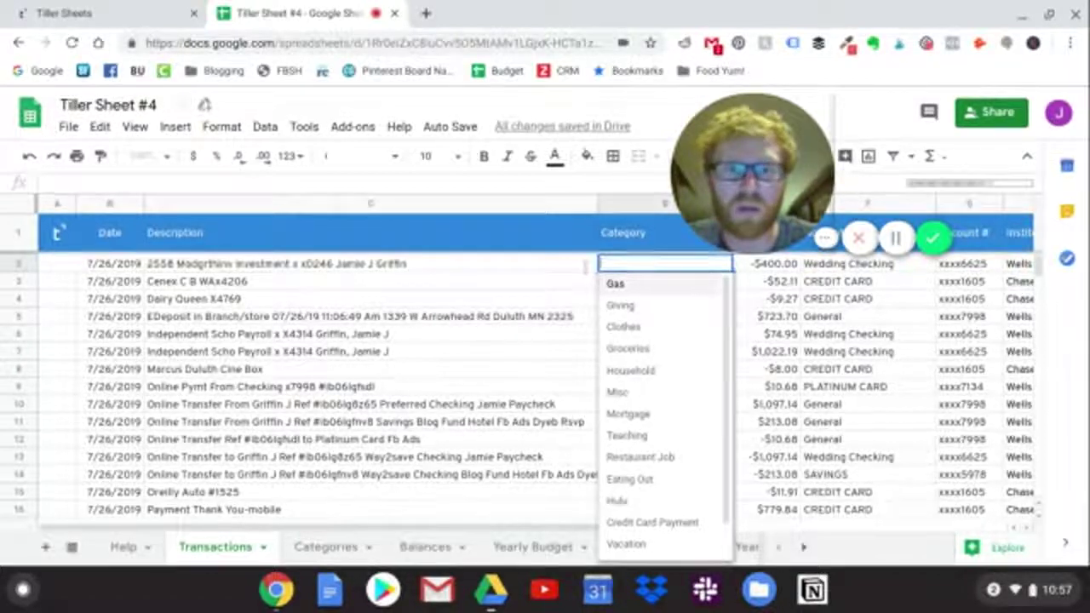
{"action": "left_click", "coordinate": [584, 265]}
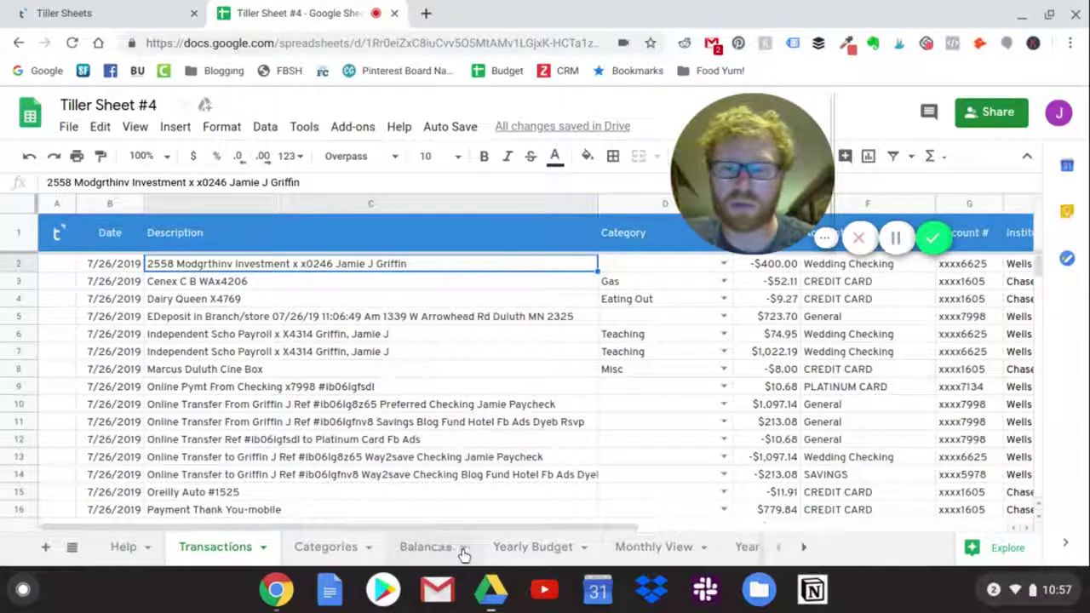
Review the actual, budget and available amounts per category in the Yearly Budget sheet.
{"action": "left_click", "coordinate": [532, 547]}
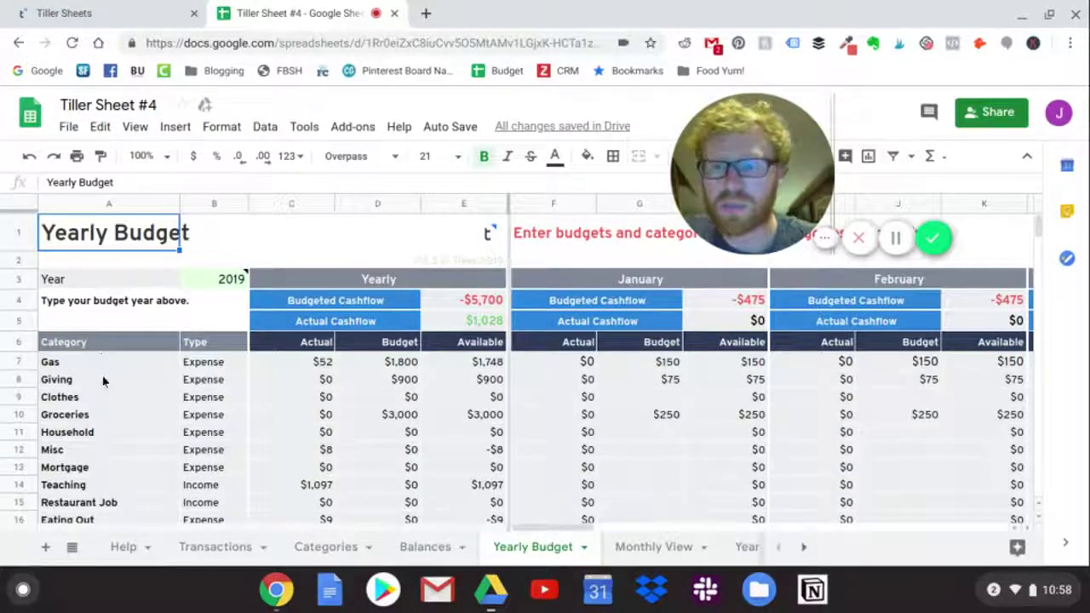
{"action": "scroll", "coordinate": [102, 381], "scroll_direction": "down", "scroll_amount": 2}
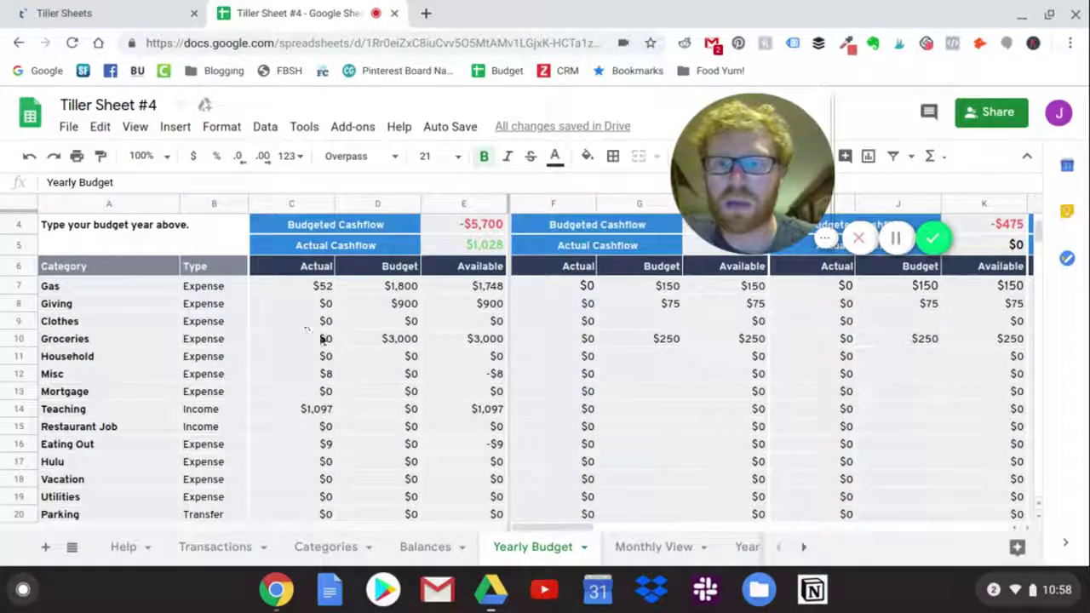
{"action": "scroll", "coordinate": [324, 369], "scroll_direction": "up", "scroll_amount": 2}
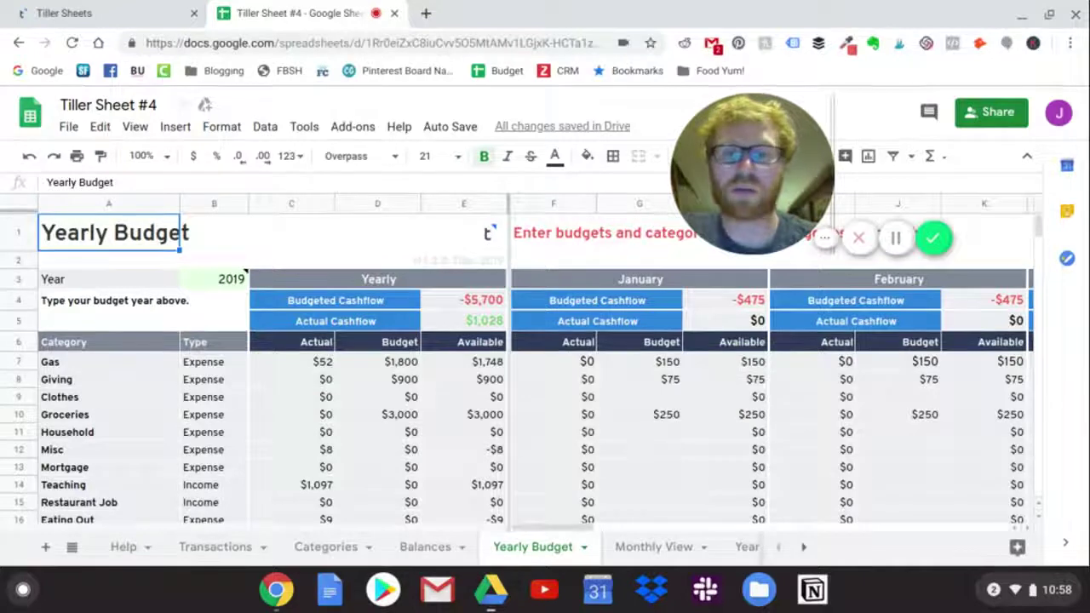
Locate the 7/24/2019 Kwik Trip transaction in the Transactions sheet, and check the Gas row of the Yearly Budget.
{"action": "left_click", "coordinate": [217, 550]}
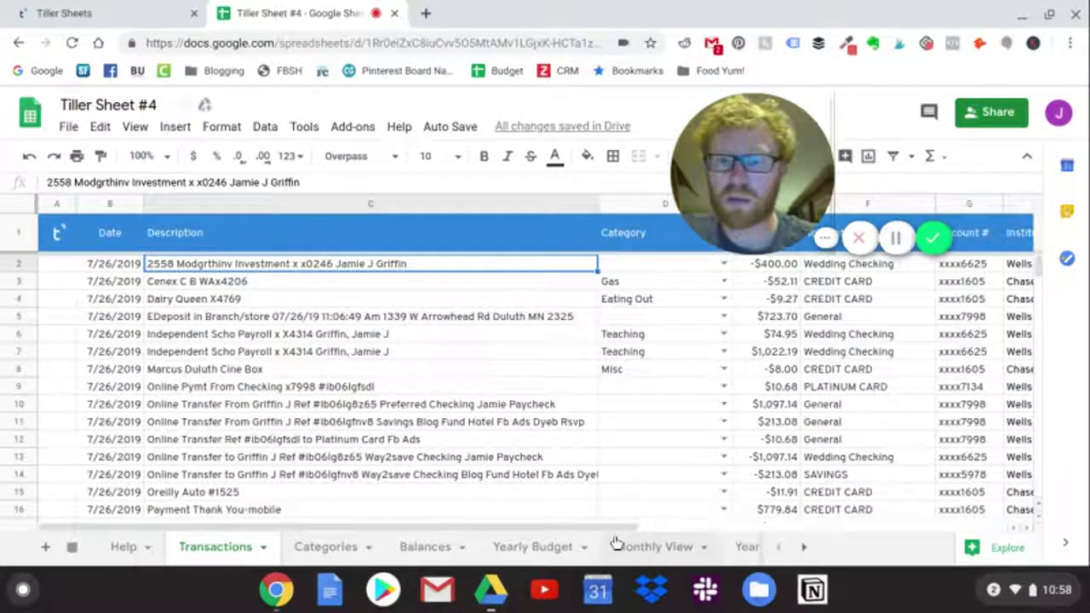
{"action": "scroll", "coordinate": [659, 377], "scroll_direction": "down", "scroll_amount": 4}
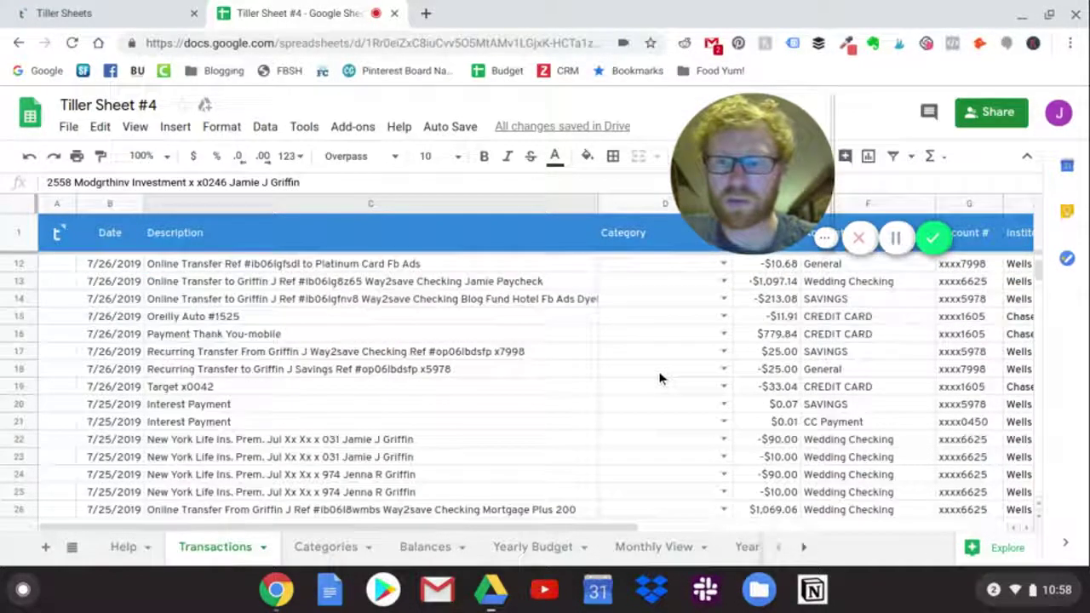
{"action": "scroll", "coordinate": [658, 377], "scroll_direction": "down", "scroll_amount": 5}
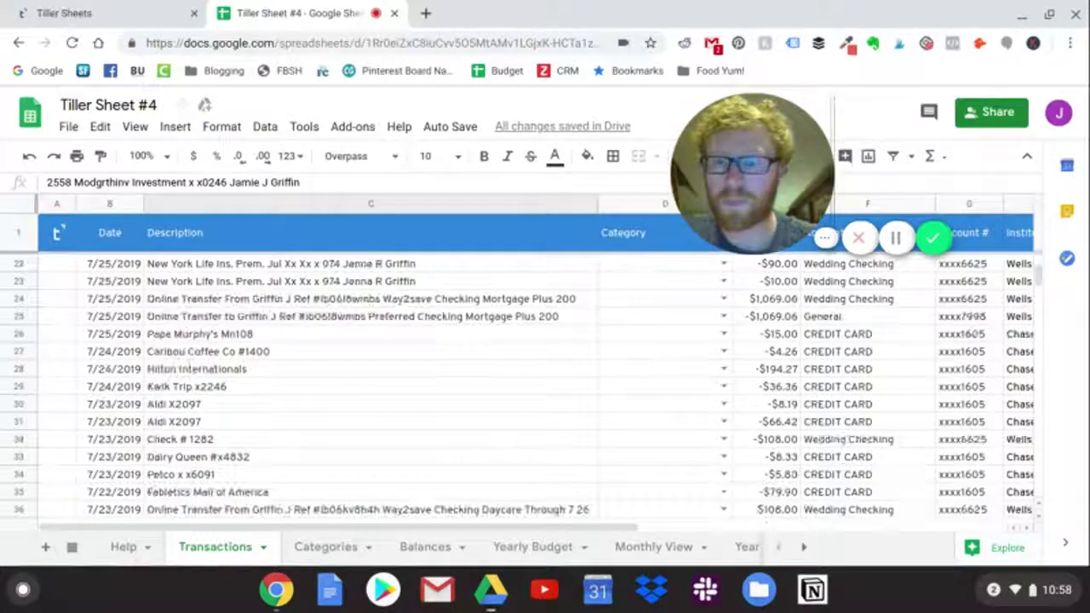
{"action": "left_click", "coordinate": [452, 391]}
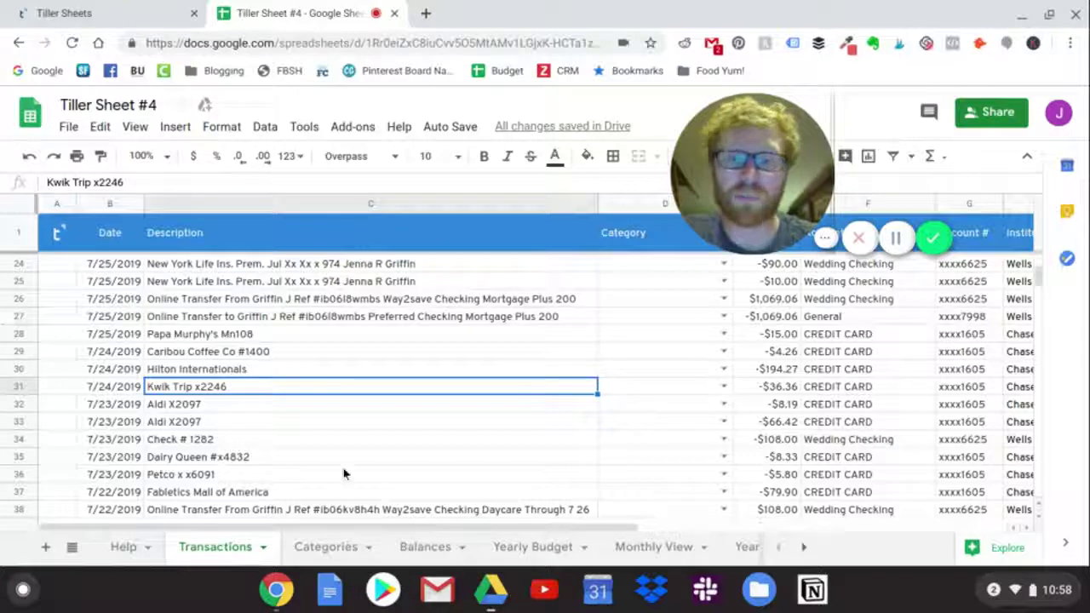
{"action": "left_click", "coordinate": [523, 545]}
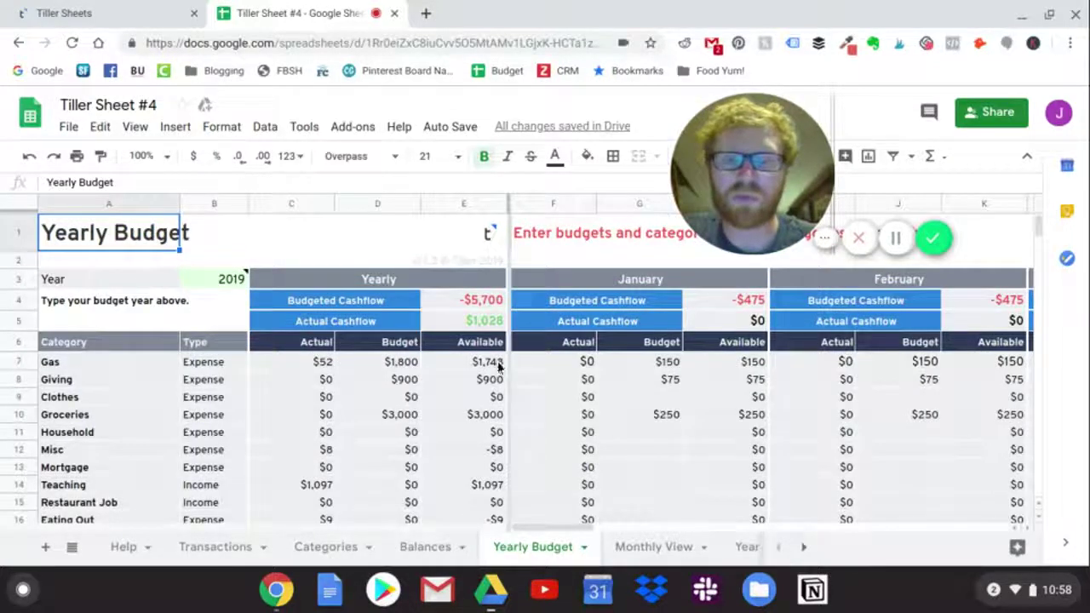
Categorize the 7/24/2019 Kwik Trip transaction as Gas.
{"action": "left_click", "coordinate": [247, 549]}
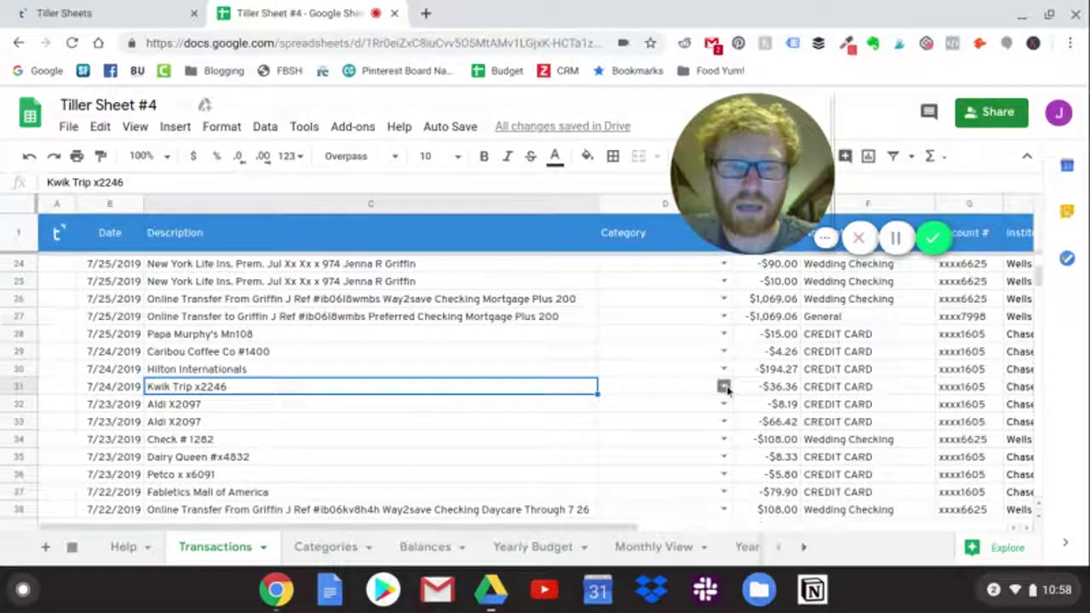
{"action": "left_click", "coordinate": [724, 386]}
{"action": "left_click", "coordinate": [688, 408]}
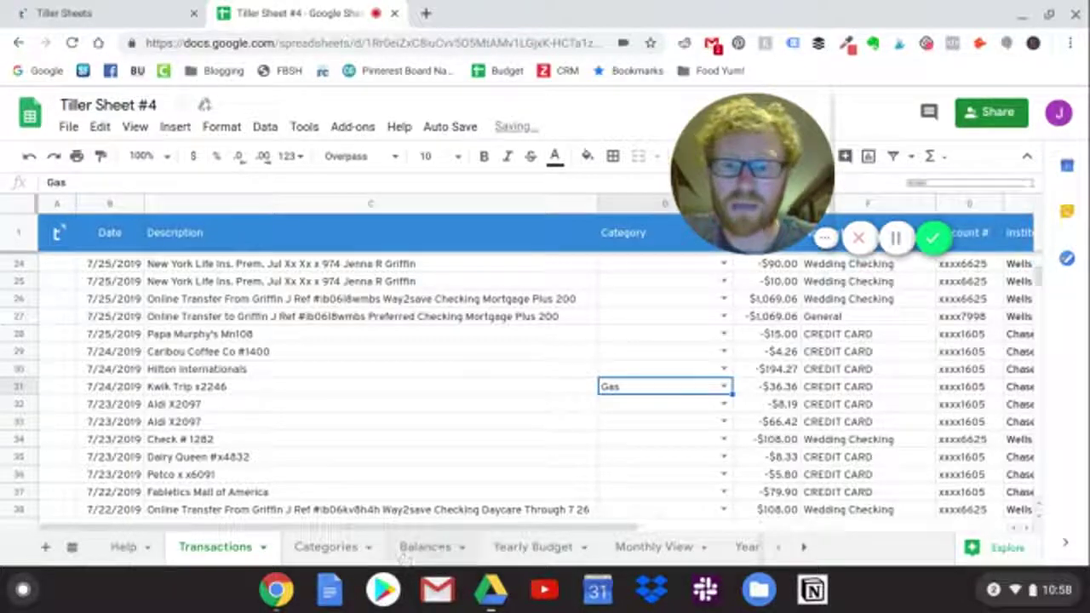
Apply the Accounting number format to the yearly actual amount for Gas in the Yearly Budget sheet, accepting the protected-range edit.
{"action": "left_click", "coordinate": [521, 548]}
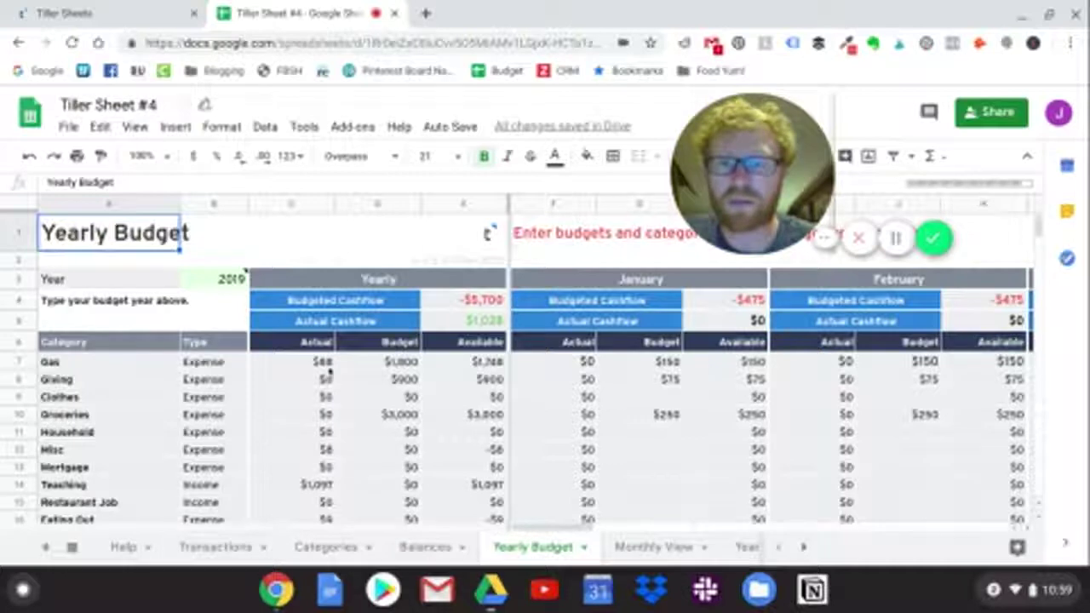
{"action": "left_click", "coordinate": [327, 366]}
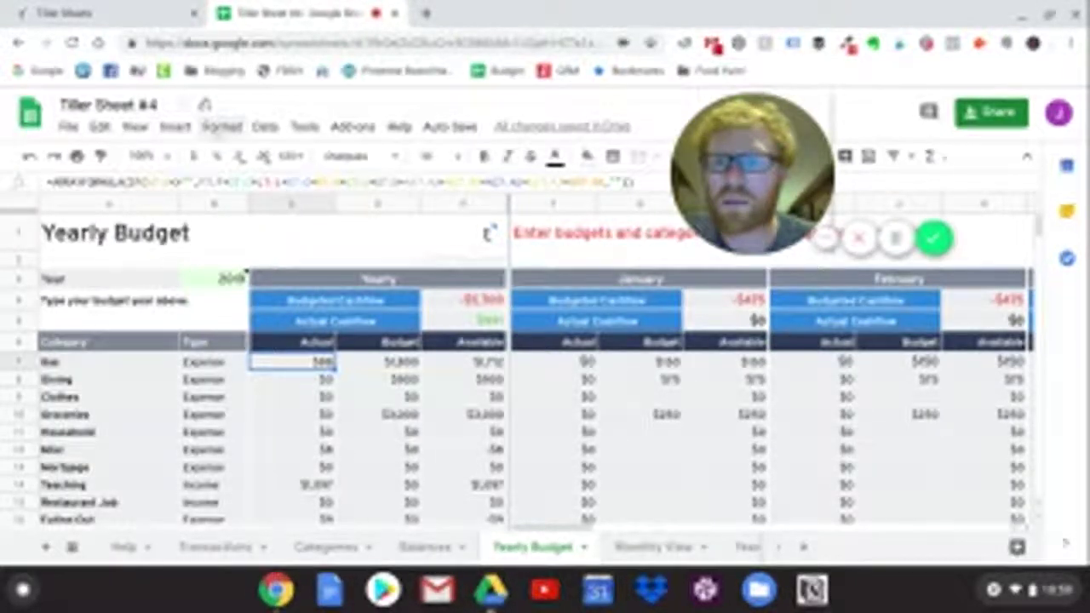
{"action": "left_click", "coordinate": [221, 128]}
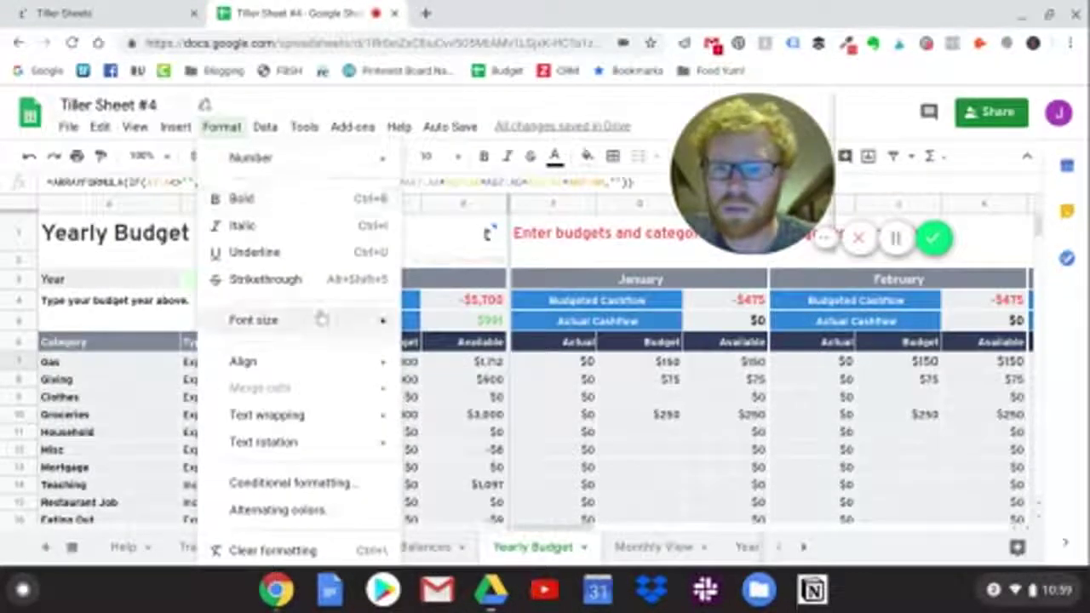
{"action": "mouse_move", "coordinate": [322, 318]}
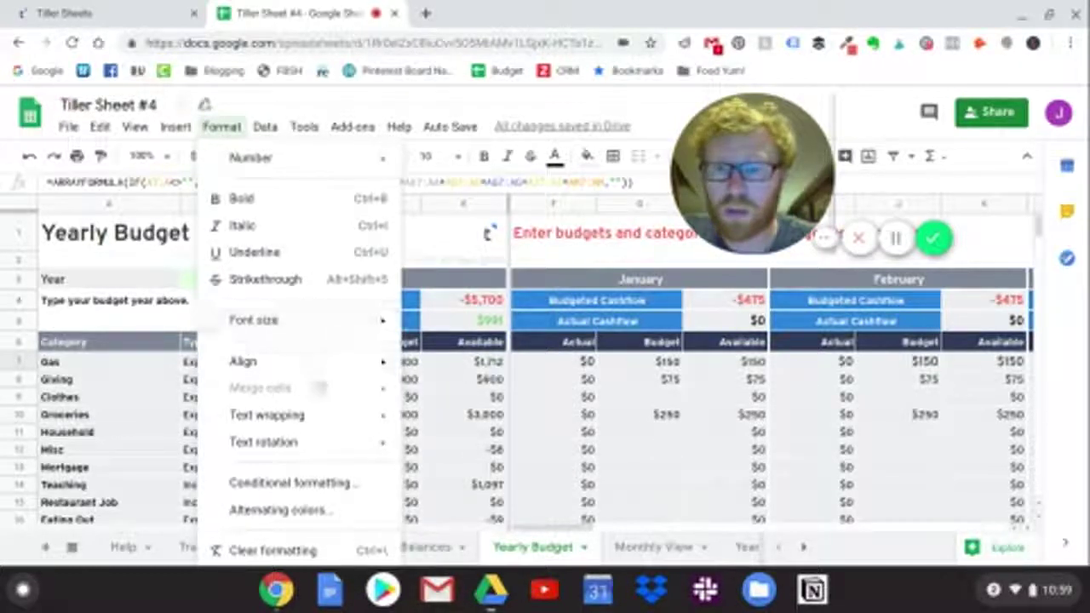
{"action": "mouse_move", "coordinate": [339, 169]}
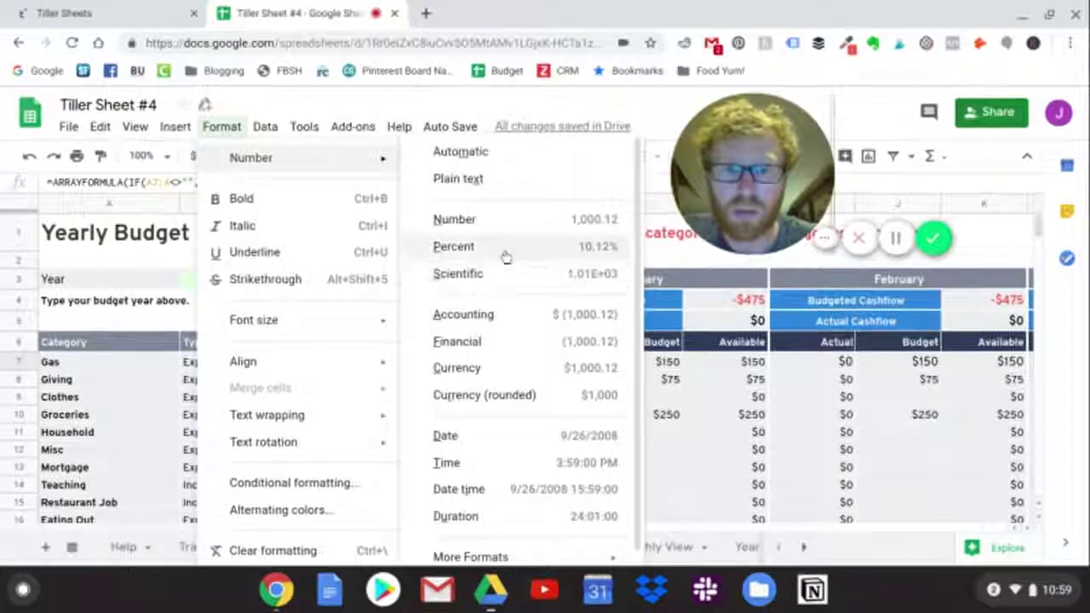
{"action": "left_click", "coordinate": [515, 316]}
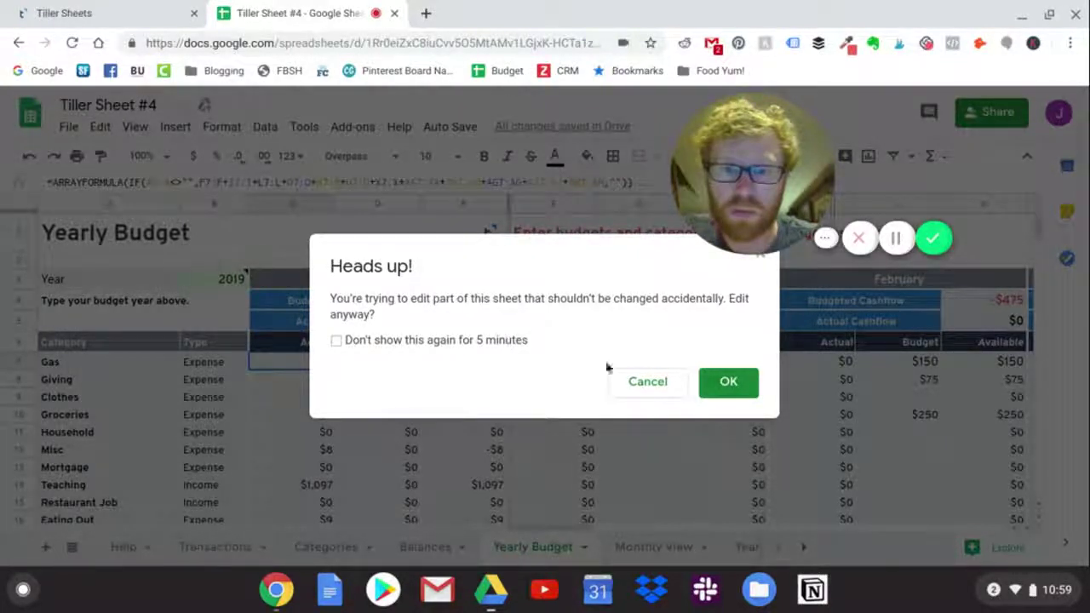
{"action": "left_click", "coordinate": [739, 393]}
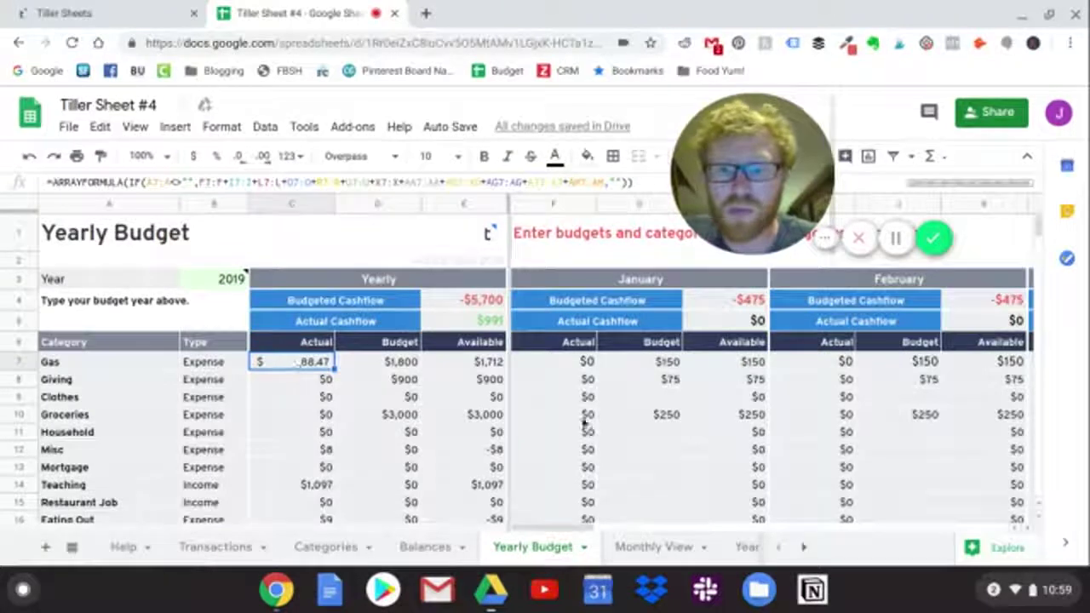
Apply the Accounting number format to the Yearly Budget amounts from Gas through Restaurant Job, Yearly through February (C7:K15), accepting the protected-range edit.
{"action": "left_click_drag", "start_coordinate": [652, 431], "coordinate": [998, 510]}
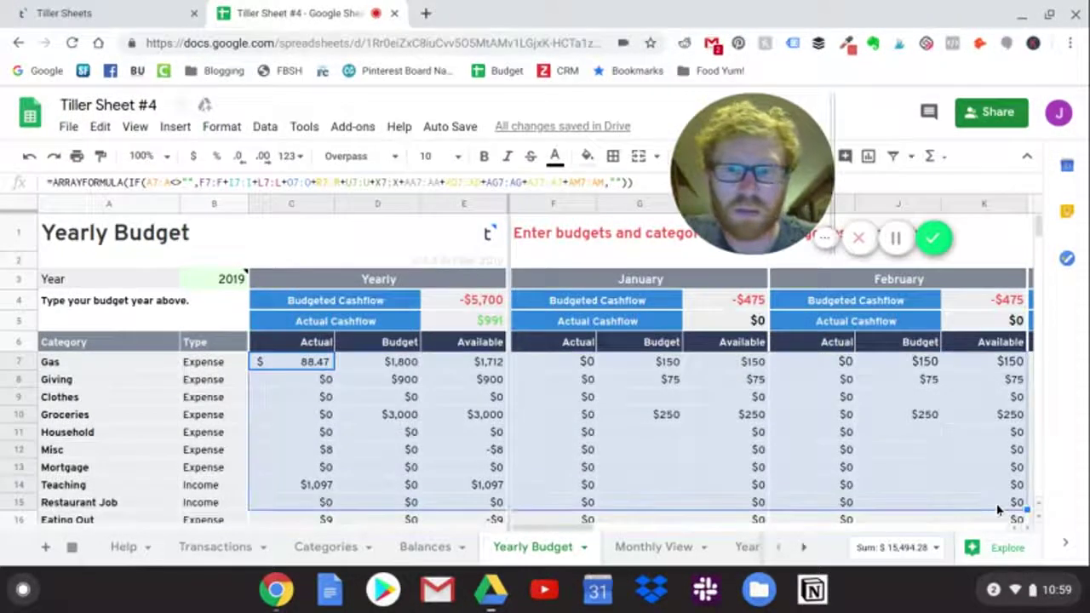
{"action": "left_click", "coordinate": [220, 135]}
{"action": "mouse_move", "coordinate": [255, 157]}
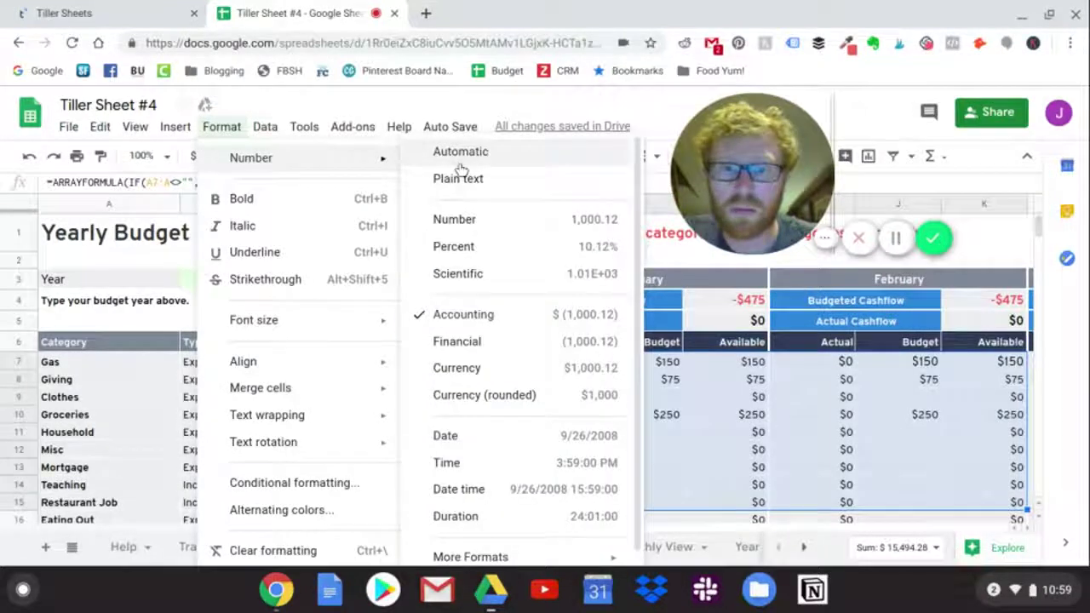
{"action": "left_click", "coordinate": [494, 314]}
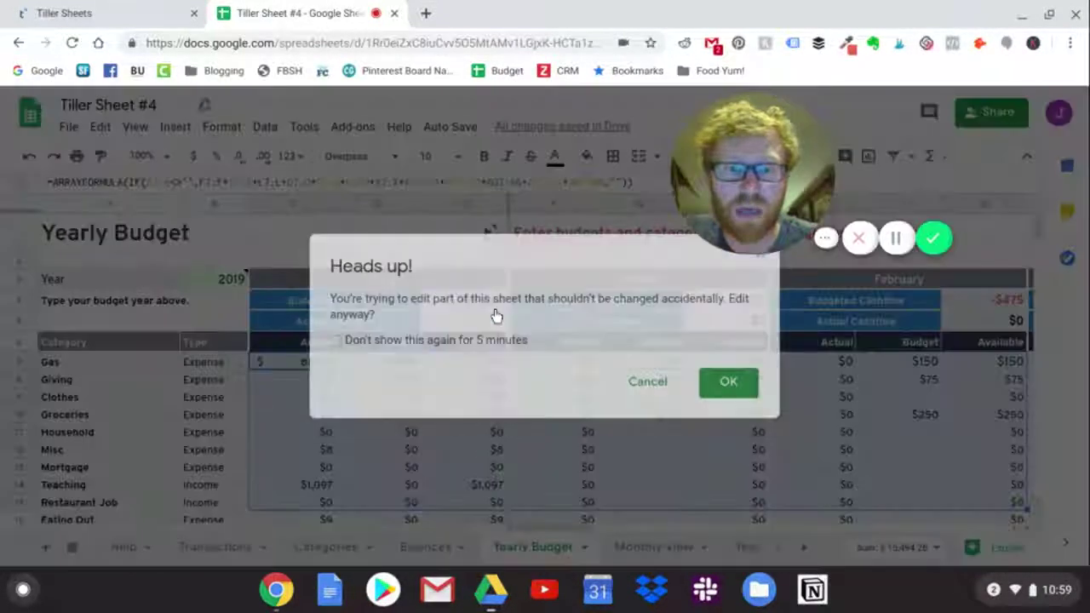
{"action": "left_click", "coordinate": [712, 387]}
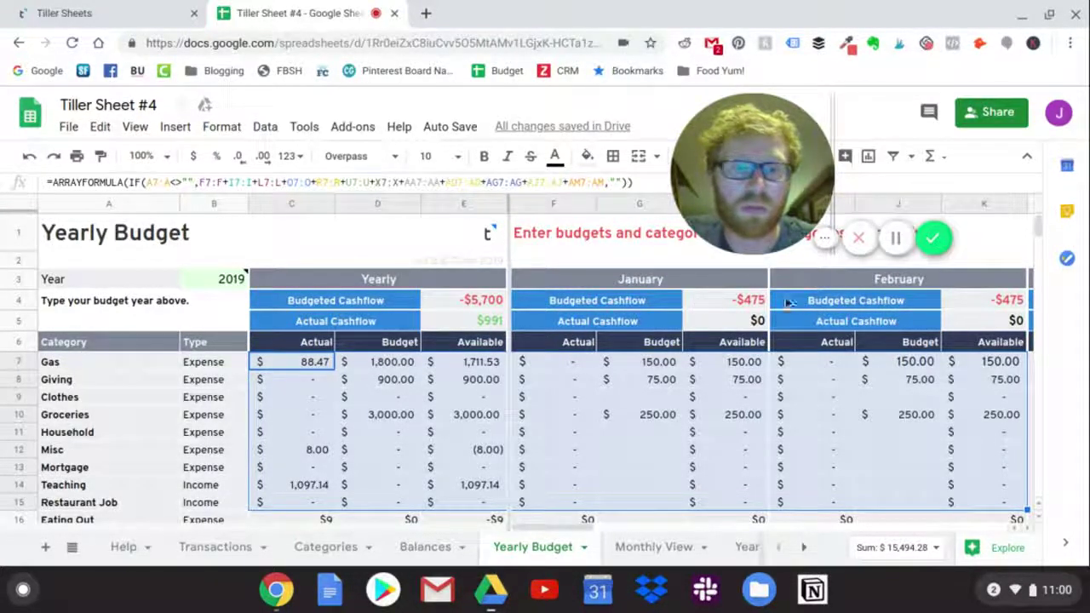
Look through the monthly columns of the Yearly Budget sheet from January to July, and return to January.
{"action": "scroll", "coordinate": [820, 299], "scroll_direction": "right", "scroll_amount": 5}
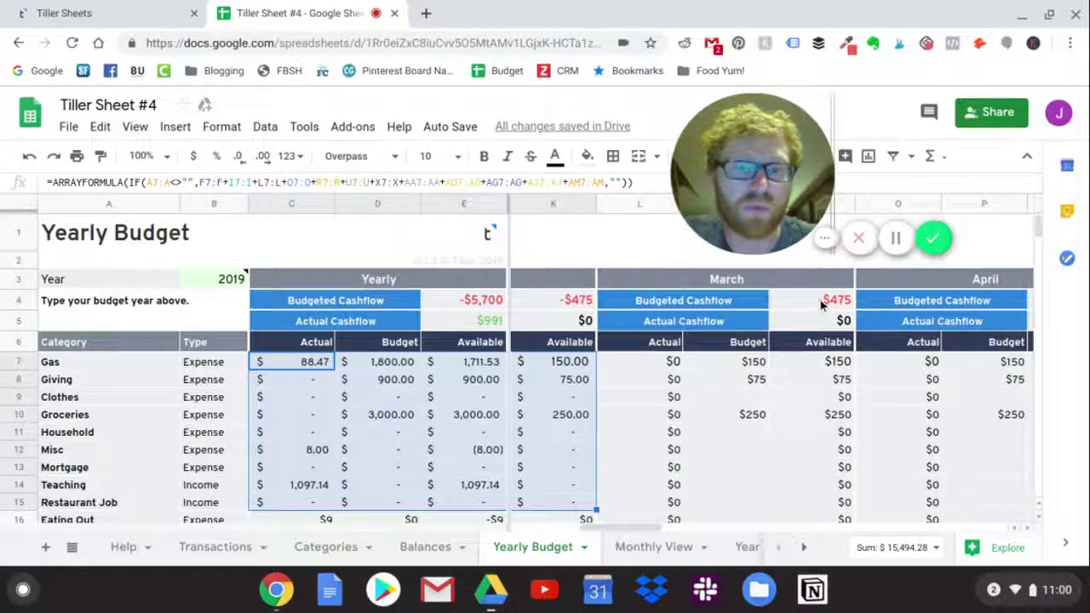
{"action": "scroll", "coordinate": [820, 299], "scroll_direction": "right", "scroll_amount": 6}
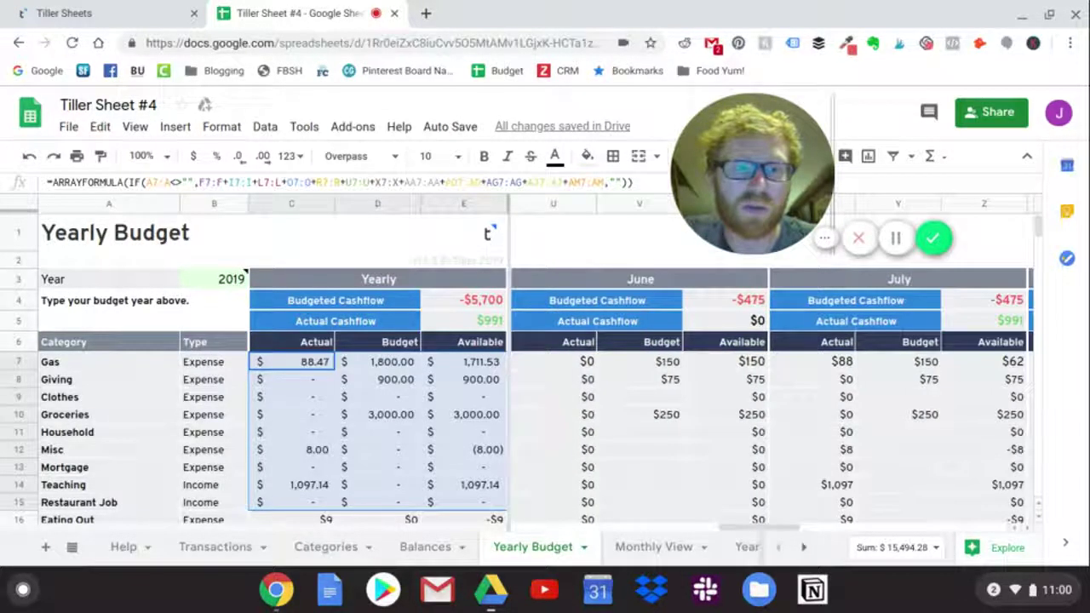
{"action": "scroll", "coordinate": [893, 321], "scroll_direction": "right", "scroll_amount": 1}
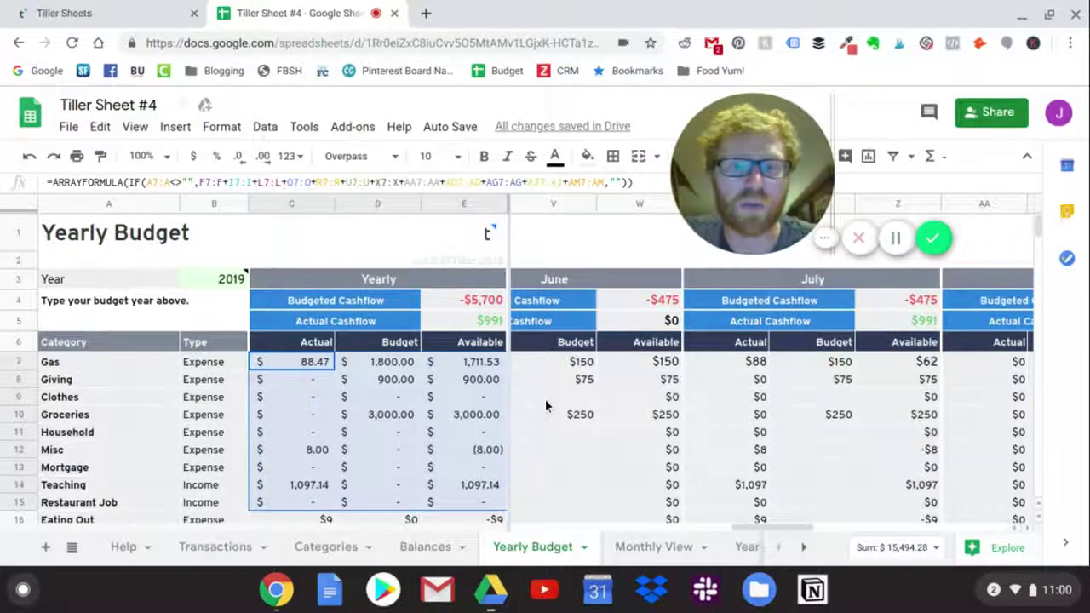
{"action": "scroll", "coordinate": [545, 398], "scroll_direction": "left", "scroll_amount": 5}
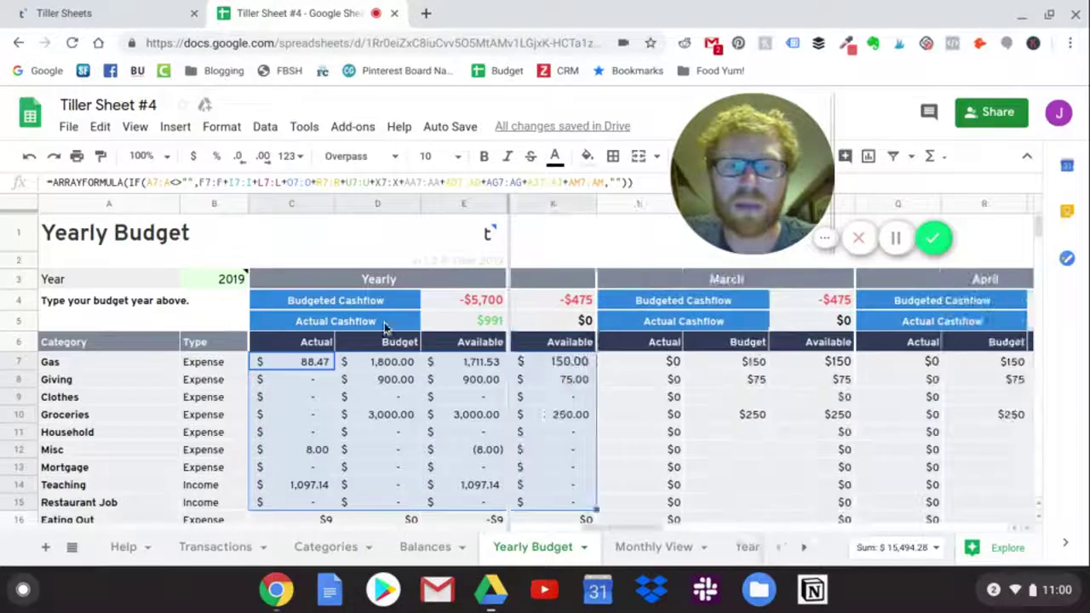
{"action": "scroll", "coordinate": [465, 392], "scroll_direction": "left", "scroll_amount": 3}
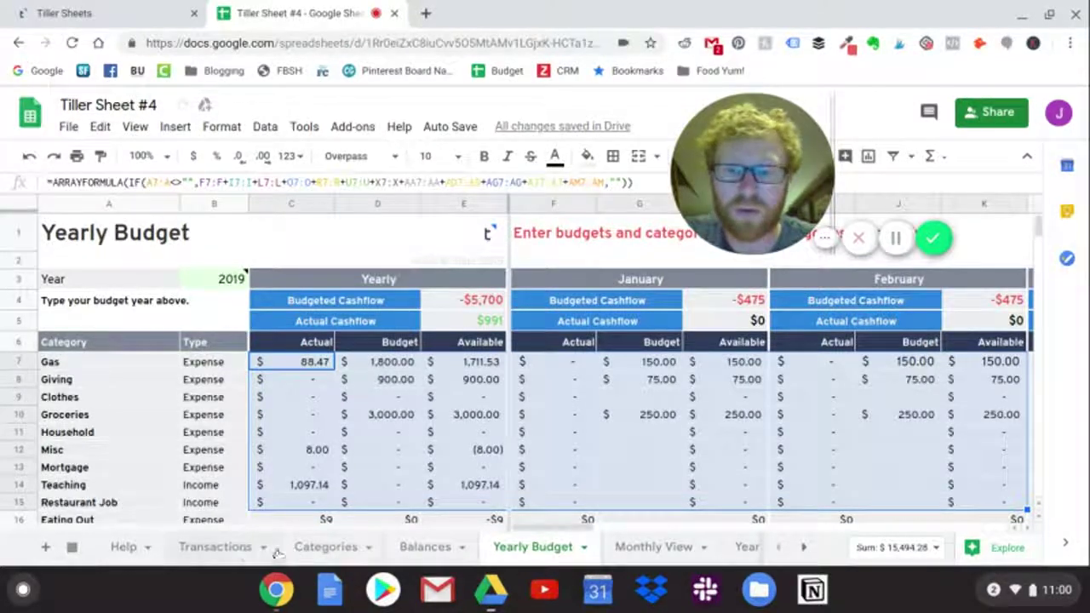
Categorize the 7/24/2019 Caribou Coffee transaction as Eating Out in the Transactions sheet.
{"action": "left_click", "coordinate": [243, 552]}
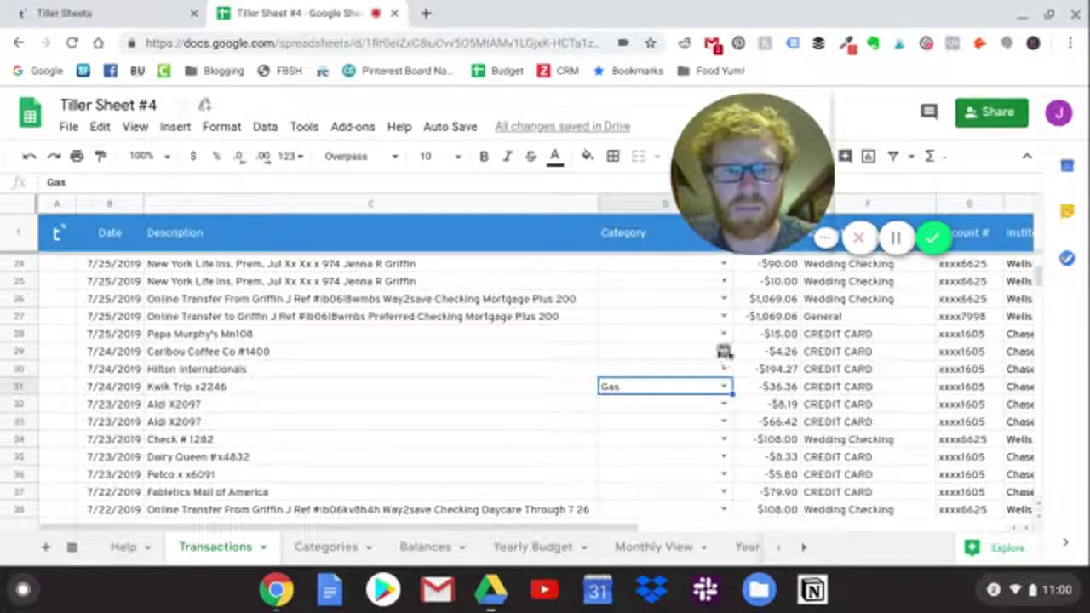
{"action": "left_click", "coordinate": [723, 350]}
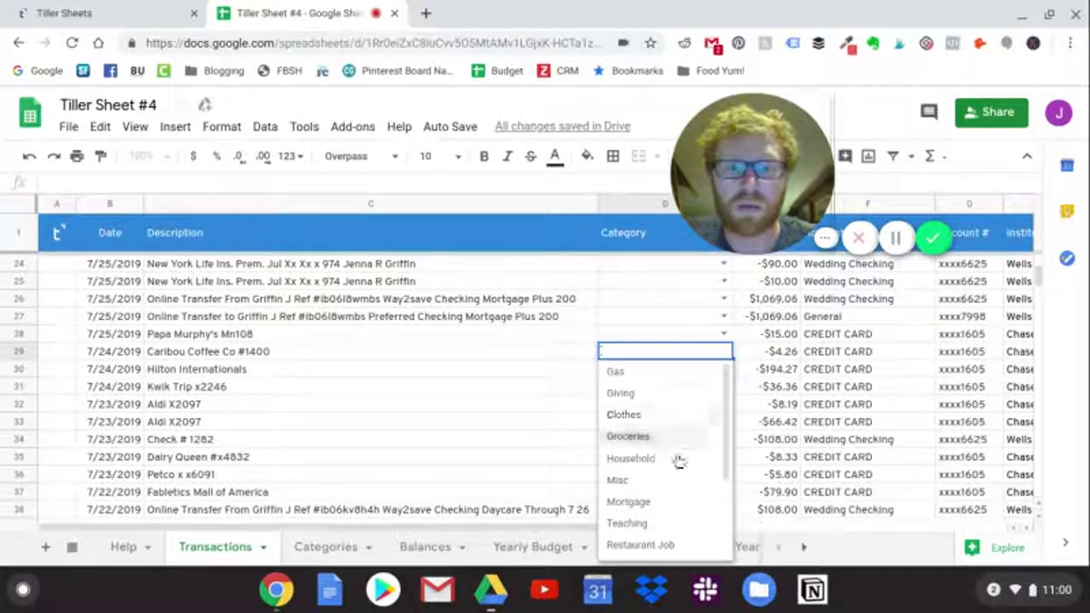
{"action": "scroll", "coordinate": [685, 515], "scroll_direction": "down", "scroll_amount": 1}
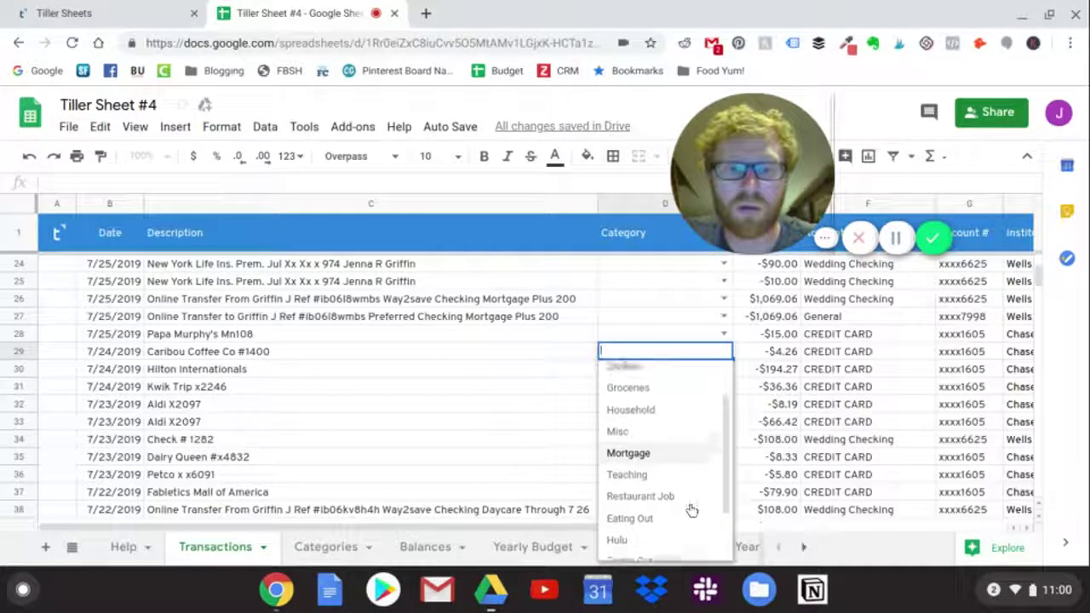
{"action": "scroll", "coordinate": [691, 511], "scroll_direction": "up", "scroll_amount": 1}
{"action": "scroll", "coordinate": [679, 524], "scroll_direction": "down", "scroll_amount": 2}
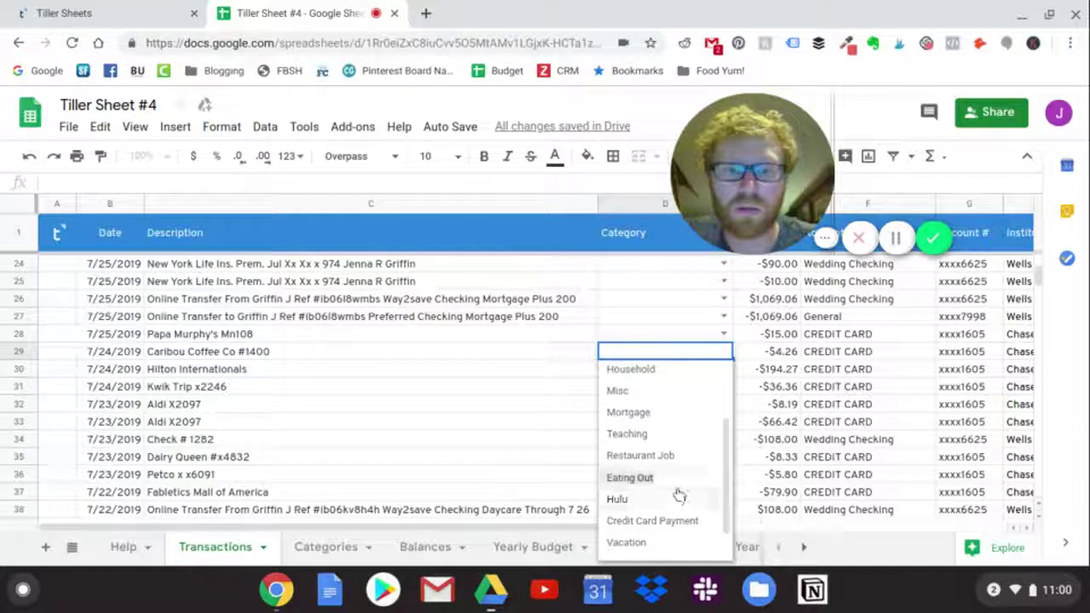
{"action": "left_click", "coordinate": [682, 477]}
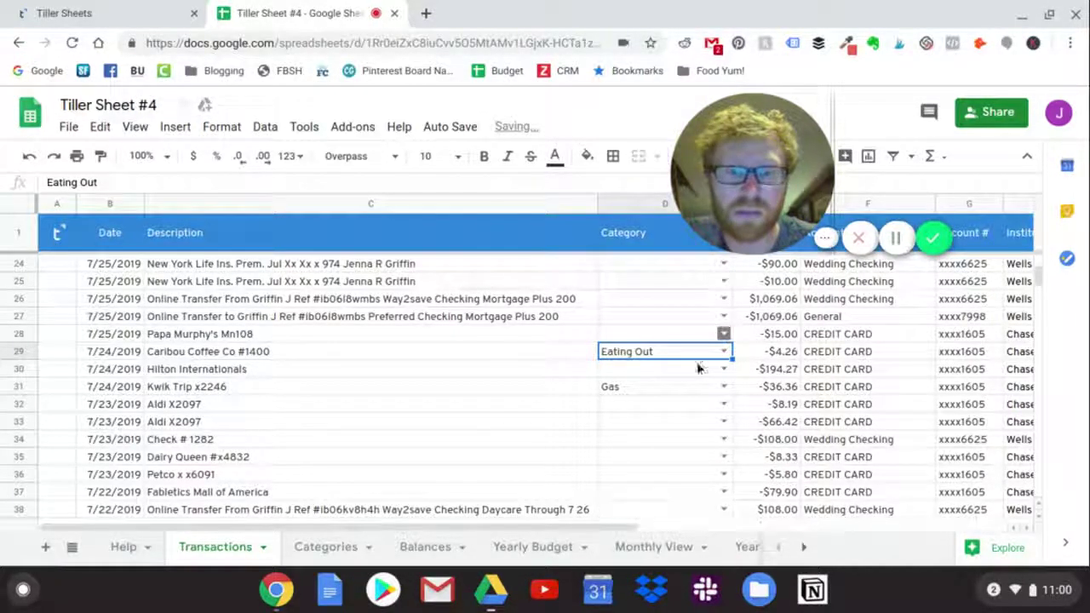
Categorize the 7/25/2019 Papa Murphy's transaction as Eating Out.
{"action": "key", "text": "Up"}
{"action": "key", "text": "Return"}
{"action": "scroll", "coordinate": [672, 409], "scroll_direction": "down", "scroll_amount": 2}
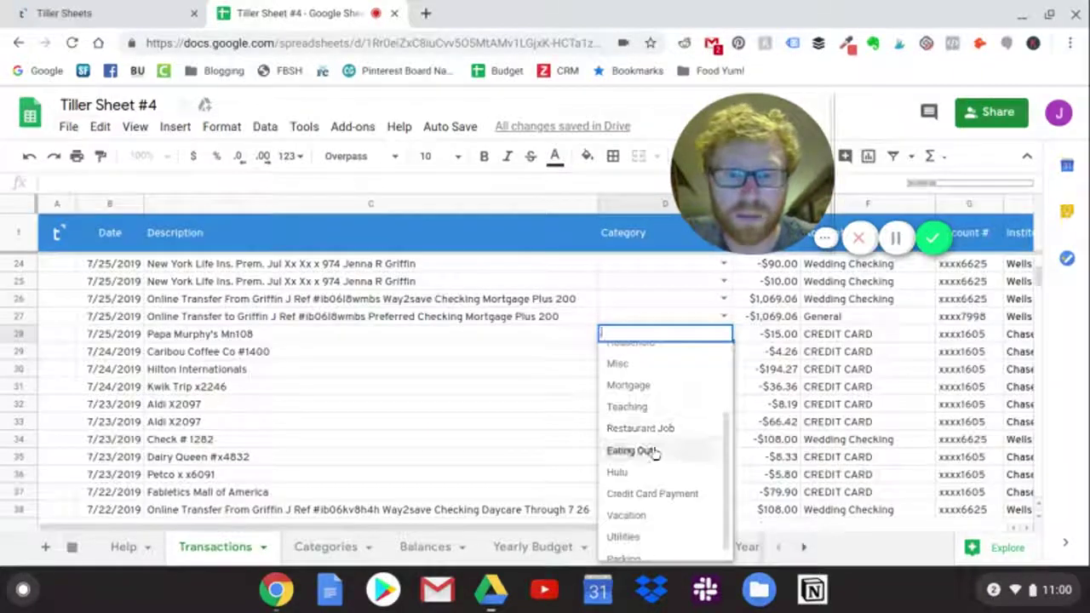
{"action": "left_click", "coordinate": [652, 452]}
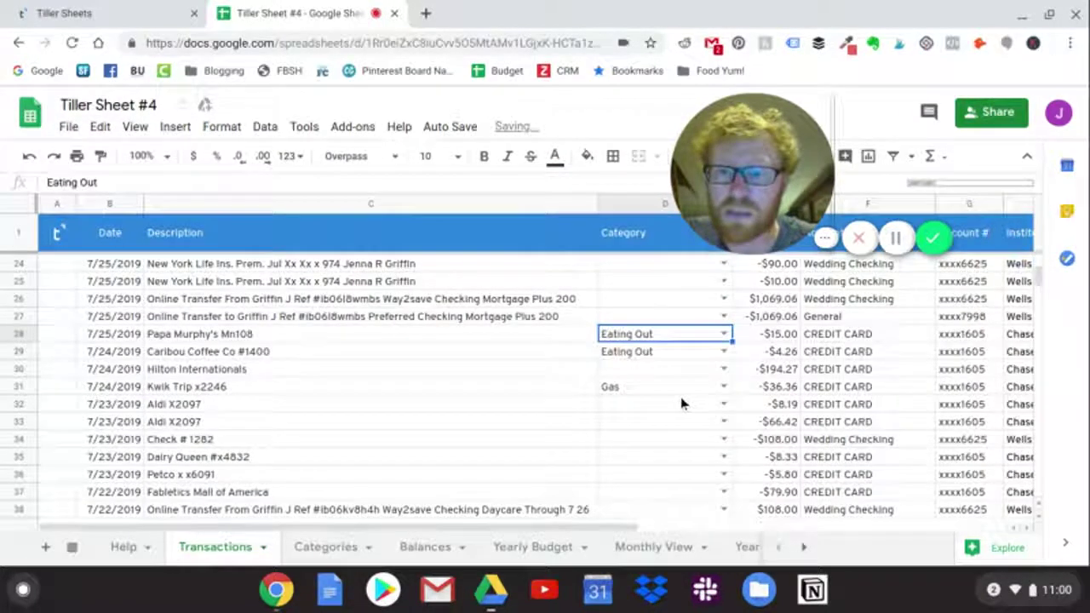
Categorize both 7/23/2019 Aldi transactions as Groceries.
{"action": "left_click", "coordinate": [724, 404]}
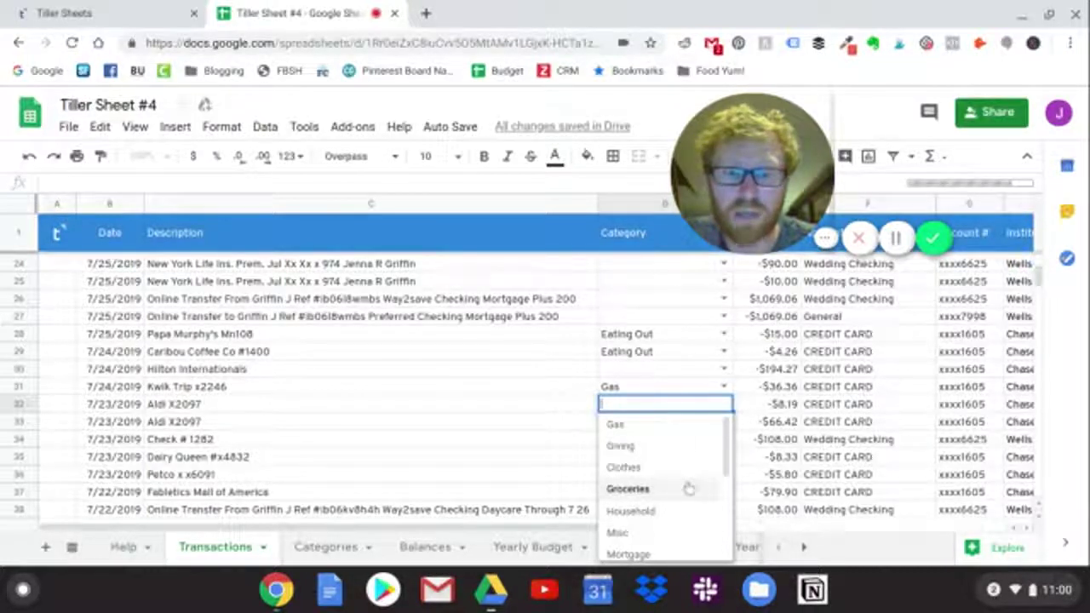
{"action": "key", "text": "Return"}
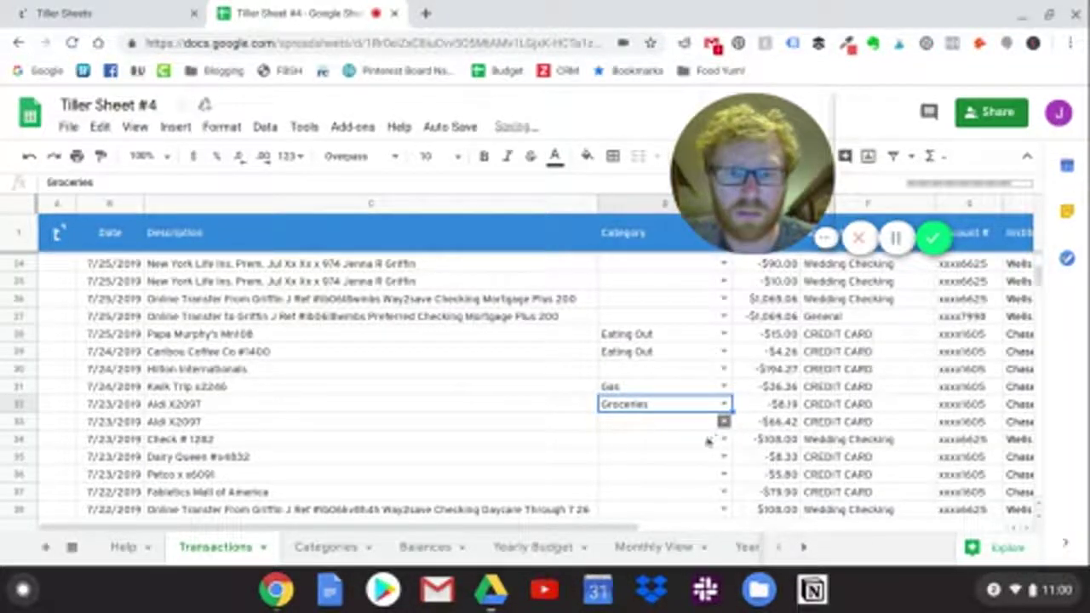
{"action": "left_click", "coordinate": [724, 422]}
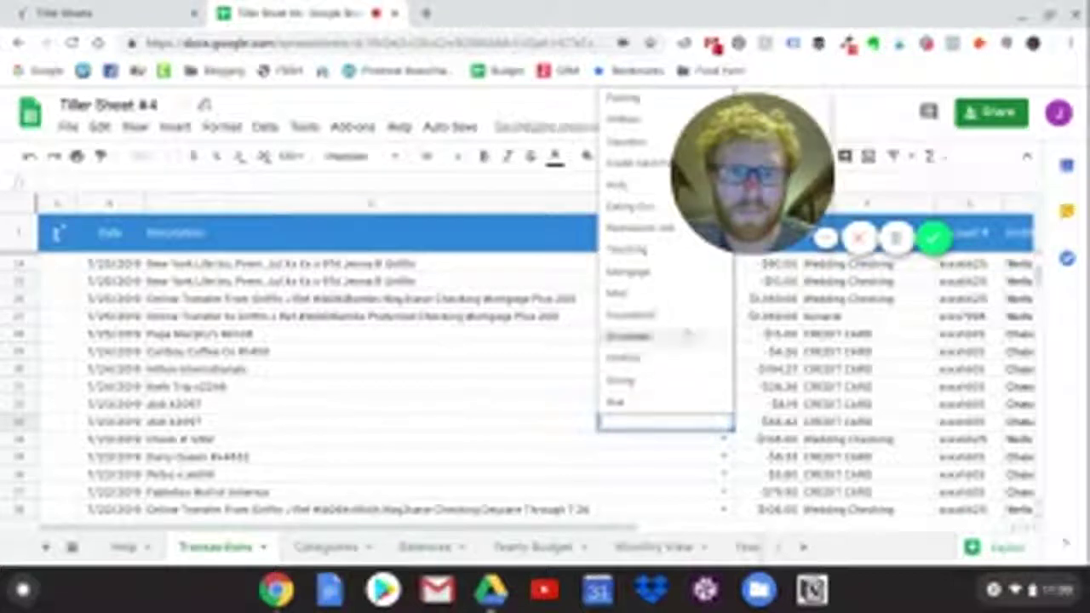
{"action": "left_click", "coordinate": [679, 345]}
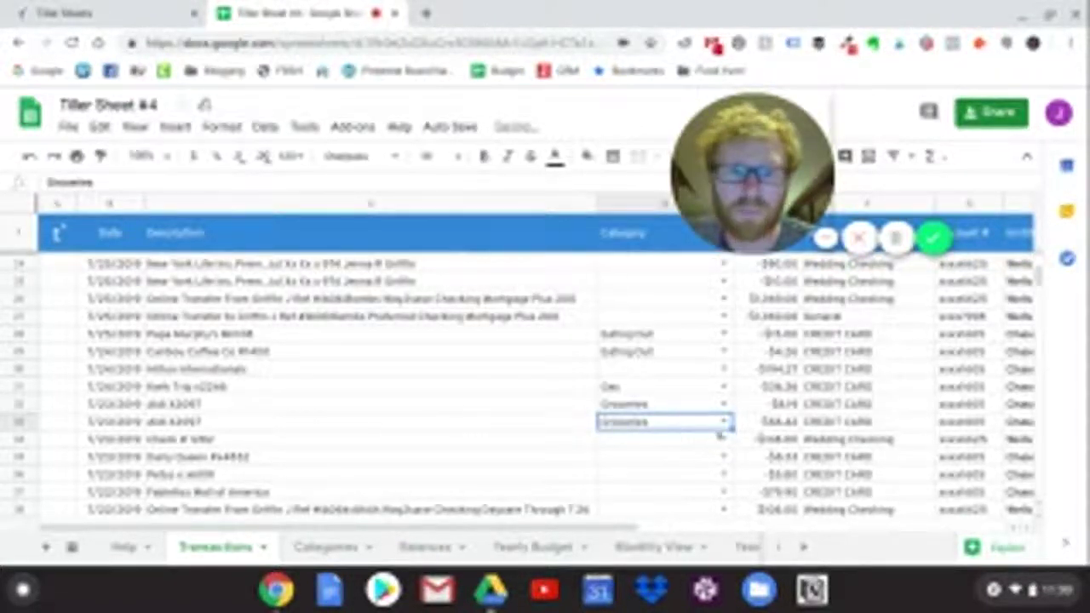
Review the yearly actual, budget and available amounts for Groceries, Eating Out and the remaining categories in the Yearly Budget sheet.
{"action": "left_click", "coordinate": [533, 547]}
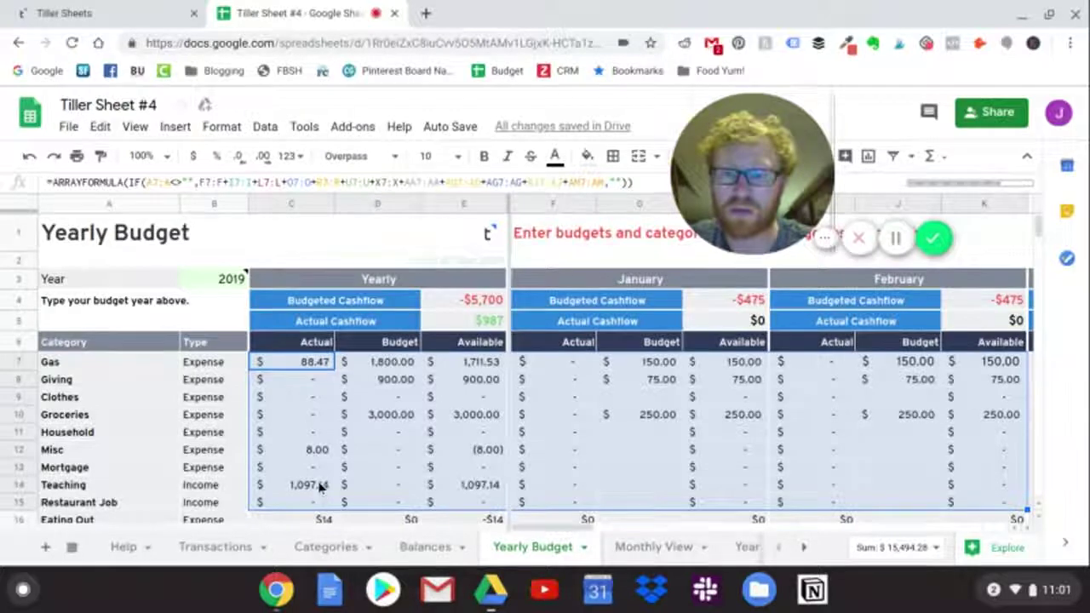
{"action": "scroll", "coordinate": [319, 483], "scroll_direction": "down", "scroll_amount": 1}
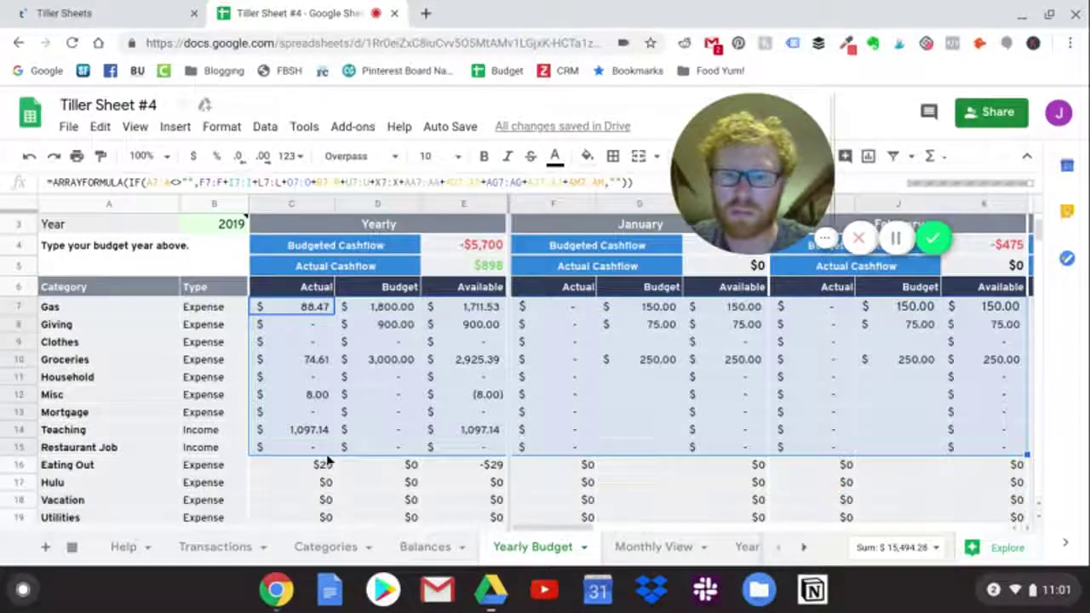
{"action": "scroll", "coordinate": [327, 478], "scroll_direction": "down", "scroll_amount": 1}
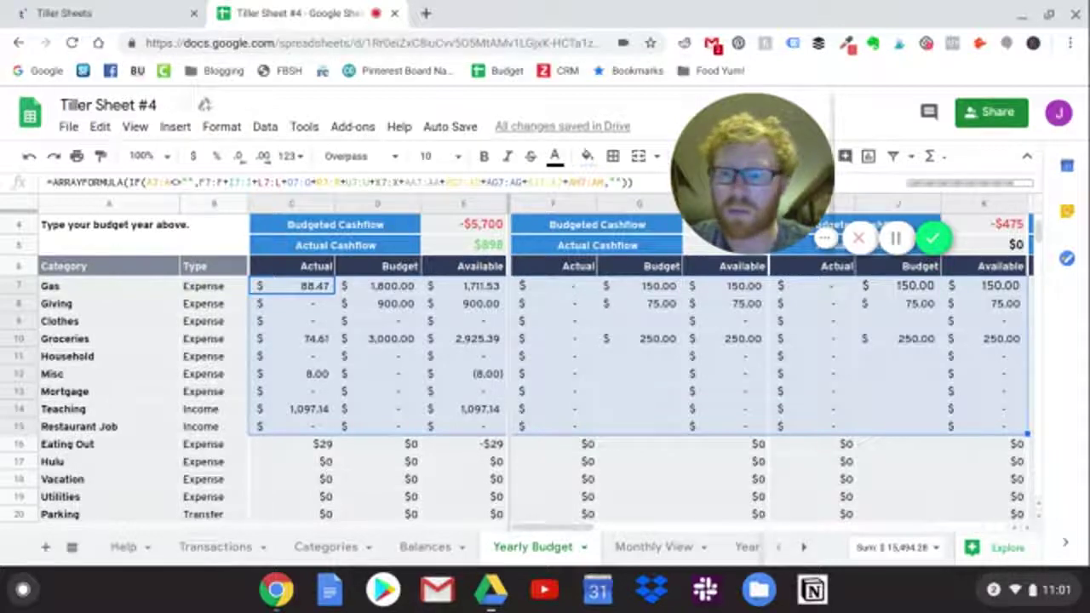
{"action": "scroll", "coordinate": [255, 460], "scroll_direction": "down", "scroll_amount": 5}
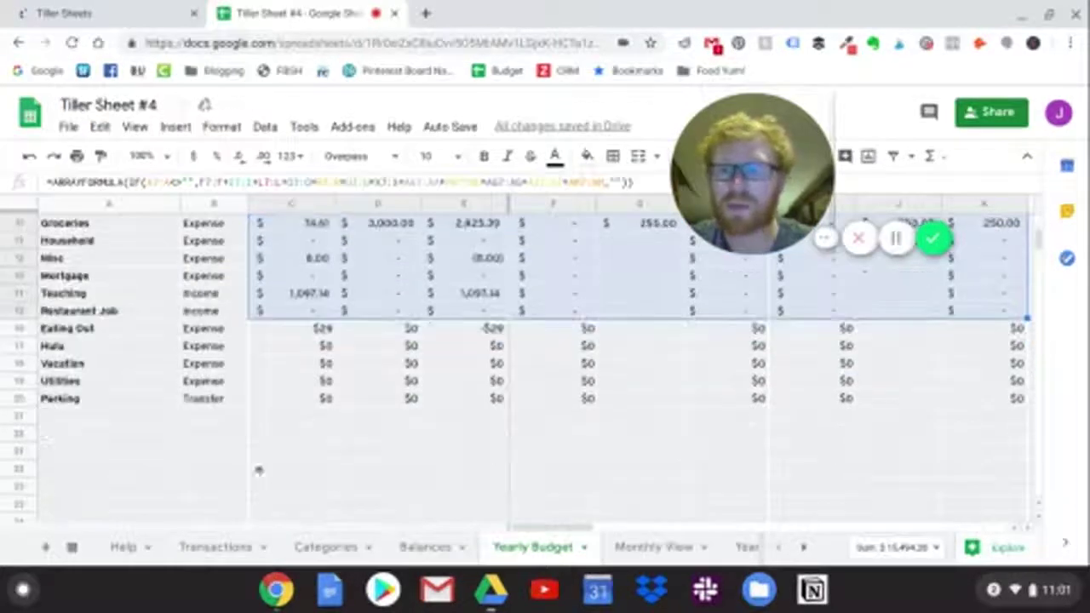
{"action": "scroll", "coordinate": [367, 446], "scroll_direction": "up", "scroll_amount": 4}
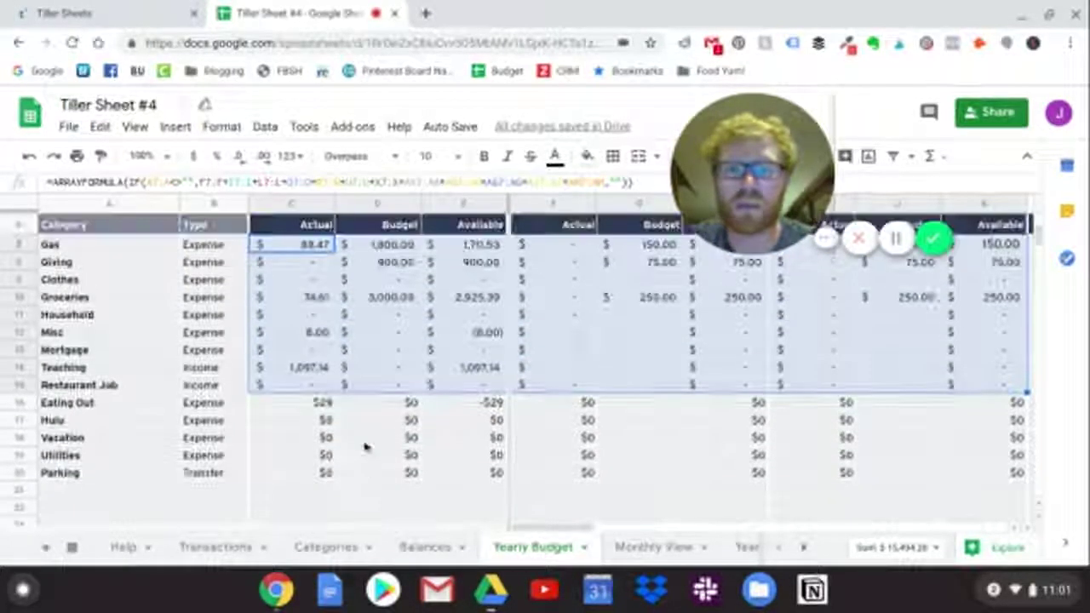
{"action": "left_click", "coordinate": [378, 442]}
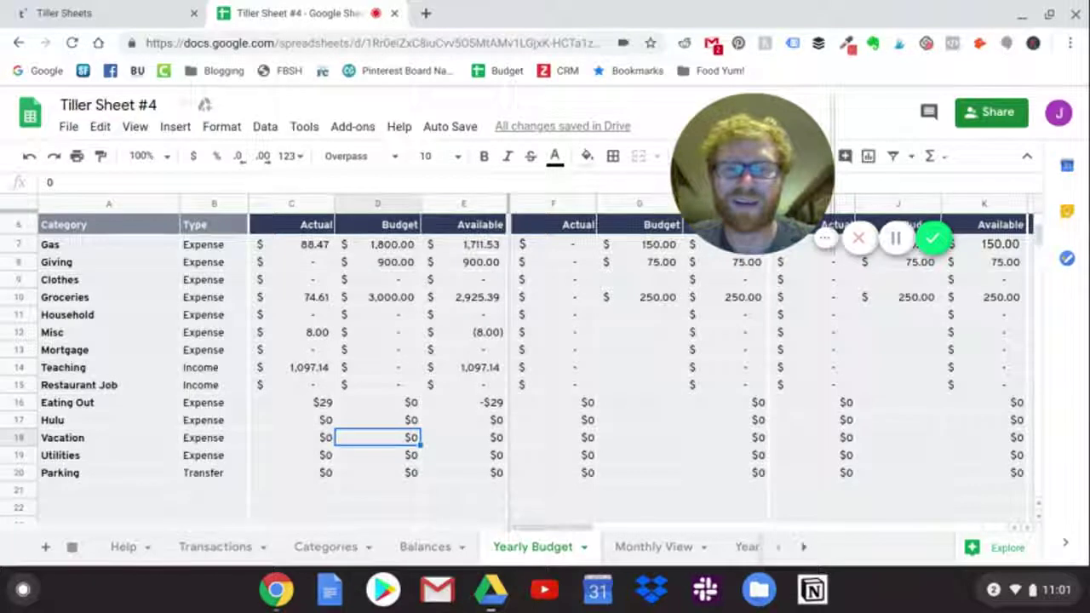
Set the month of the Monthly View sheet to July and dismiss the Facebook notification.
{"action": "left_click", "coordinate": [651, 549]}
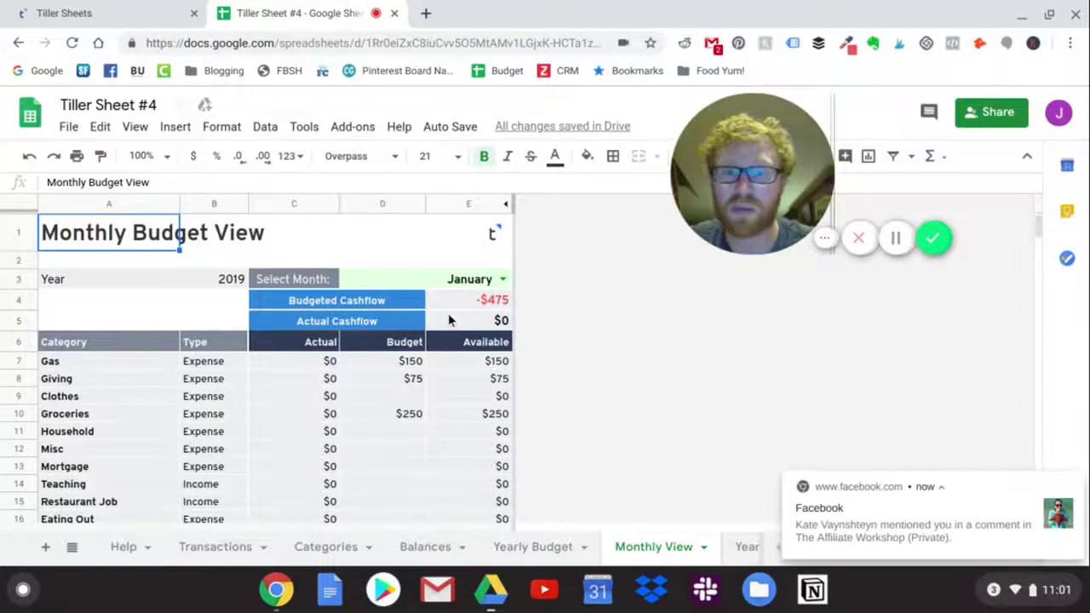
{"action": "left_click", "coordinate": [503, 281]}
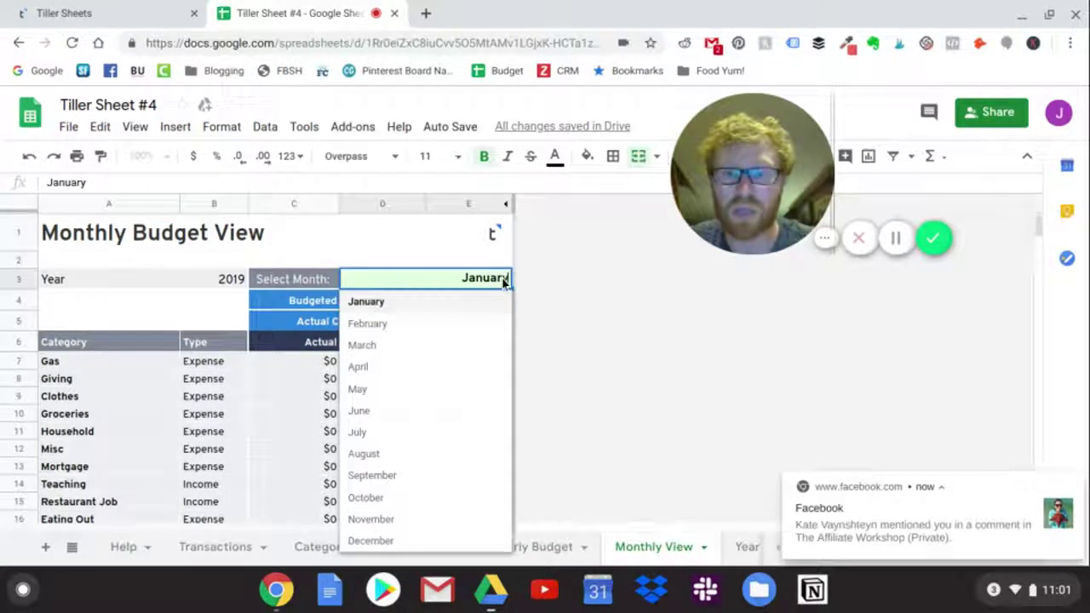
{"action": "left_click", "coordinate": [463, 438]}
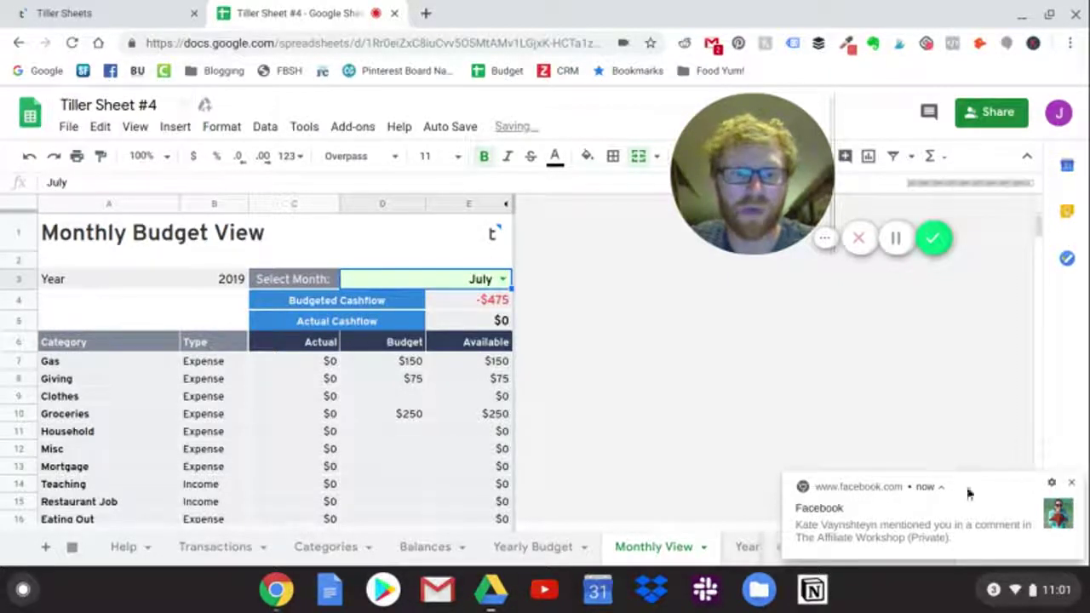
{"action": "left_click", "coordinate": [1071, 488]}
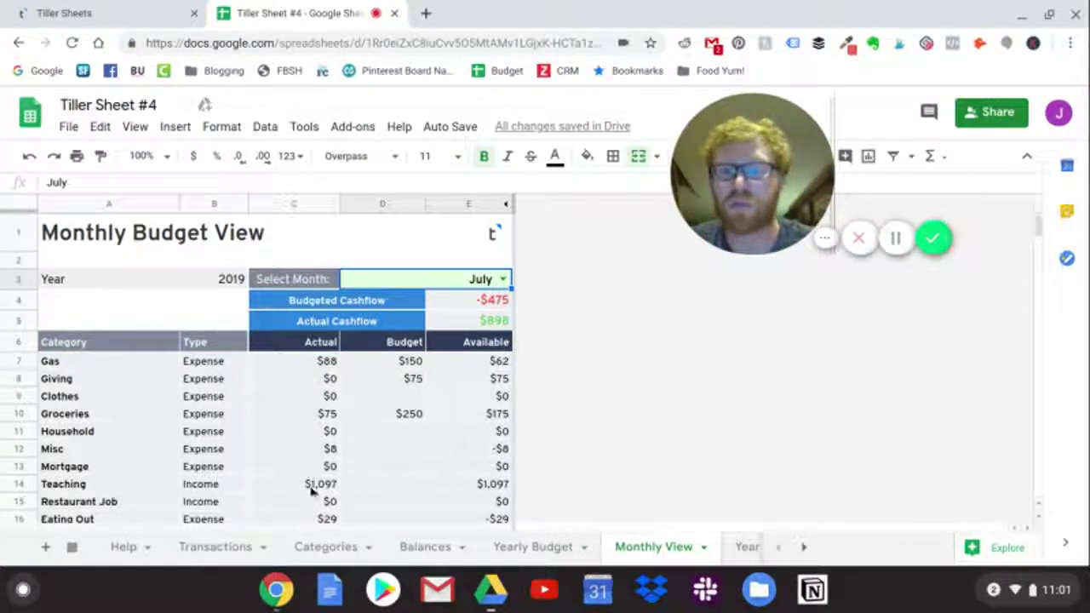
Review July's actual, budget and available amounts per category in the Monthly View sheet, and inspect the Budgeted Cashflow formula.
{"action": "scroll", "coordinate": [343, 485], "scroll_direction": "down", "scroll_amount": 1}
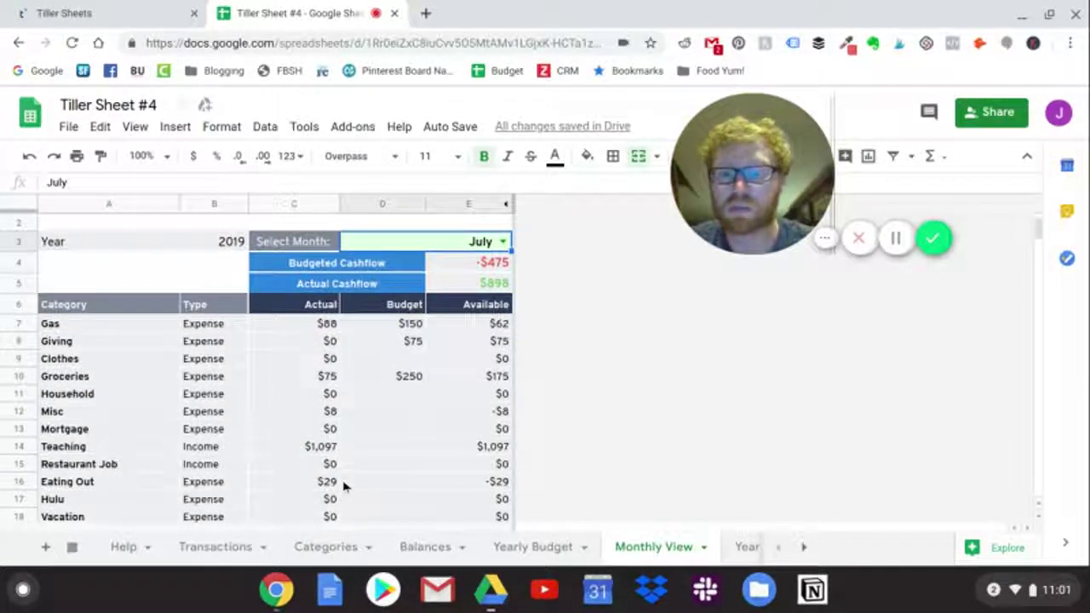
{"action": "scroll", "coordinate": [343, 485], "scroll_direction": "down", "scroll_amount": 2}
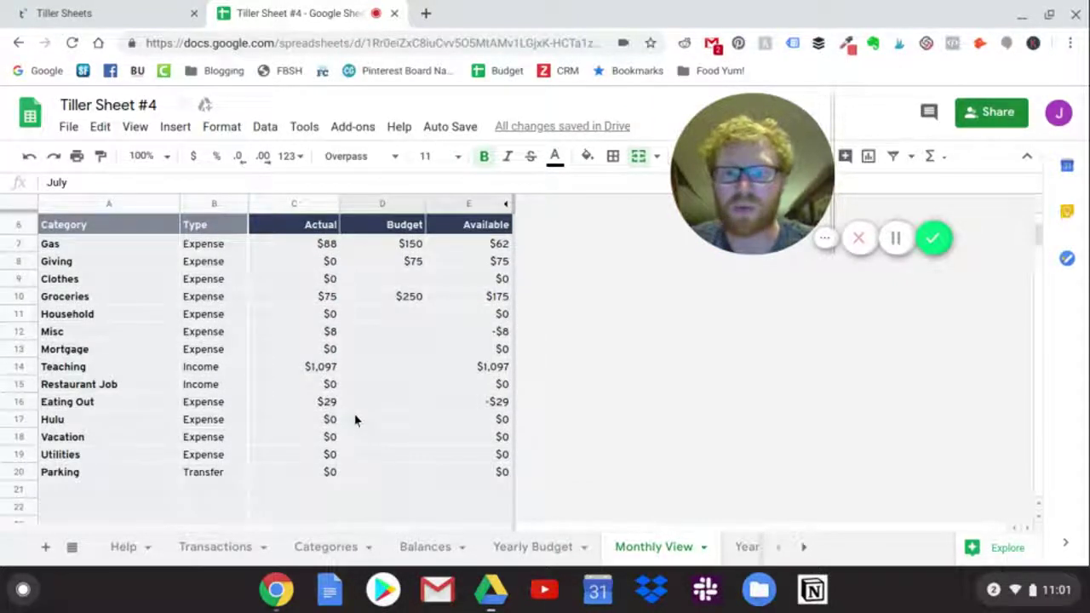
{"action": "scroll", "coordinate": [355, 420], "scroll_direction": "up", "scroll_amount": 1}
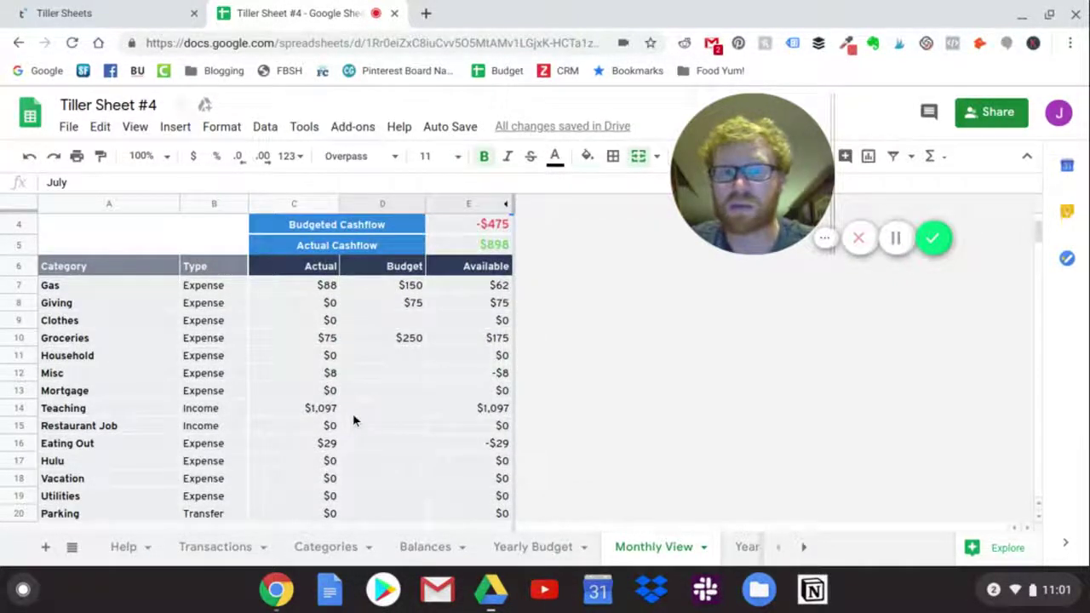
{"action": "scroll", "coordinate": [353, 413], "scroll_direction": "up", "scroll_amount": 1}
{"action": "scroll", "coordinate": [468, 260], "scroll_direction": "up", "scroll_amount": 2}
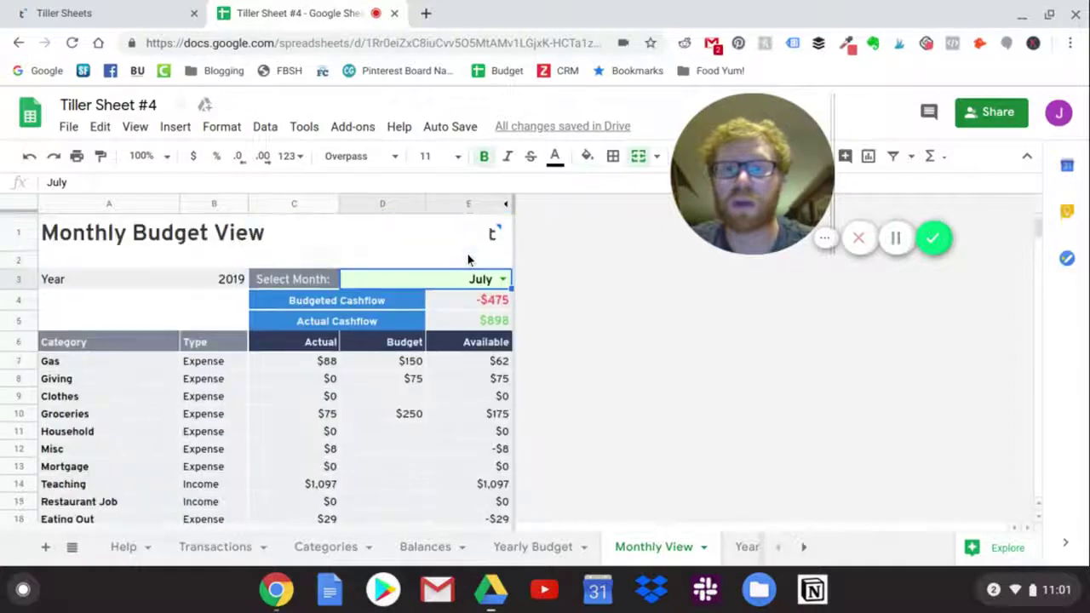
{"action": "left_click", "coordinate": [482, 305]}
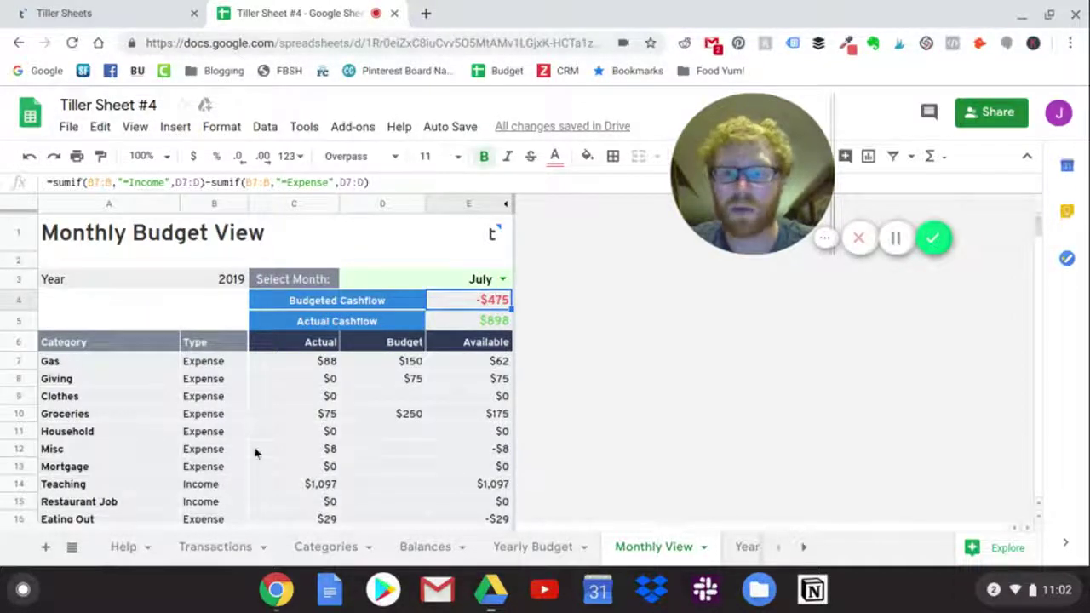
Set the January budget for the Teaching category to 4200 in the Categories sheet.
{"action": "left_click", "coordinate": [321, 554]}
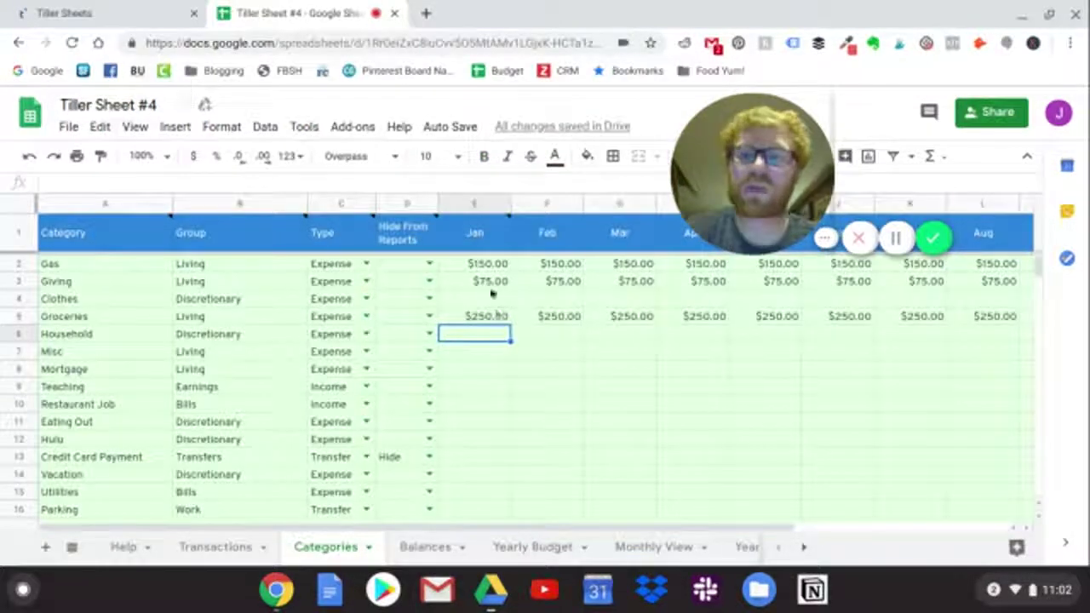
{"action": "left_click", "coordinate": [484, 389]}
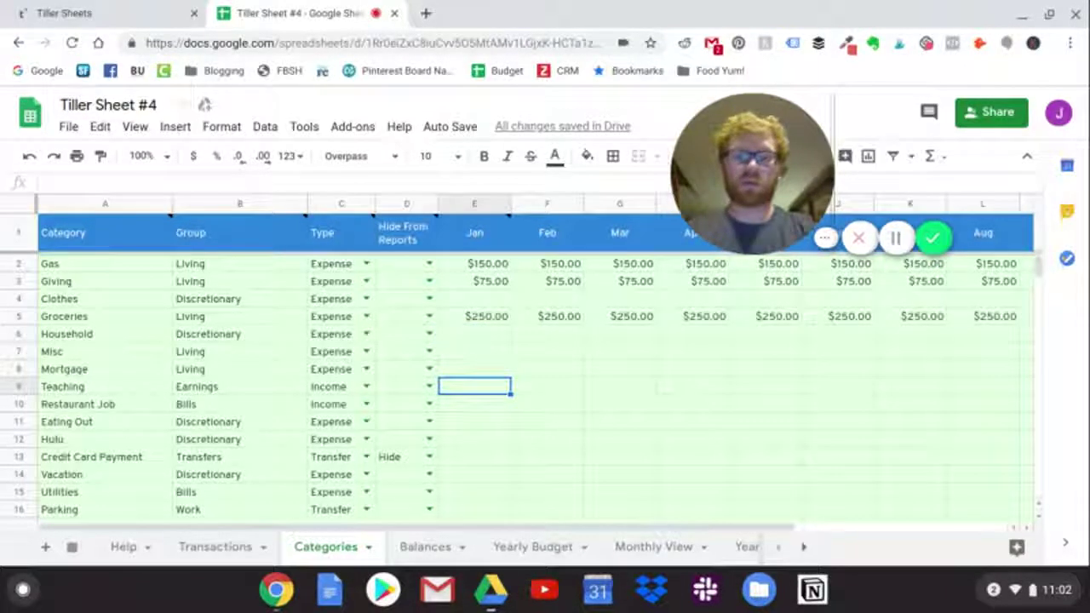
{"action": "type", "text": "4200"}
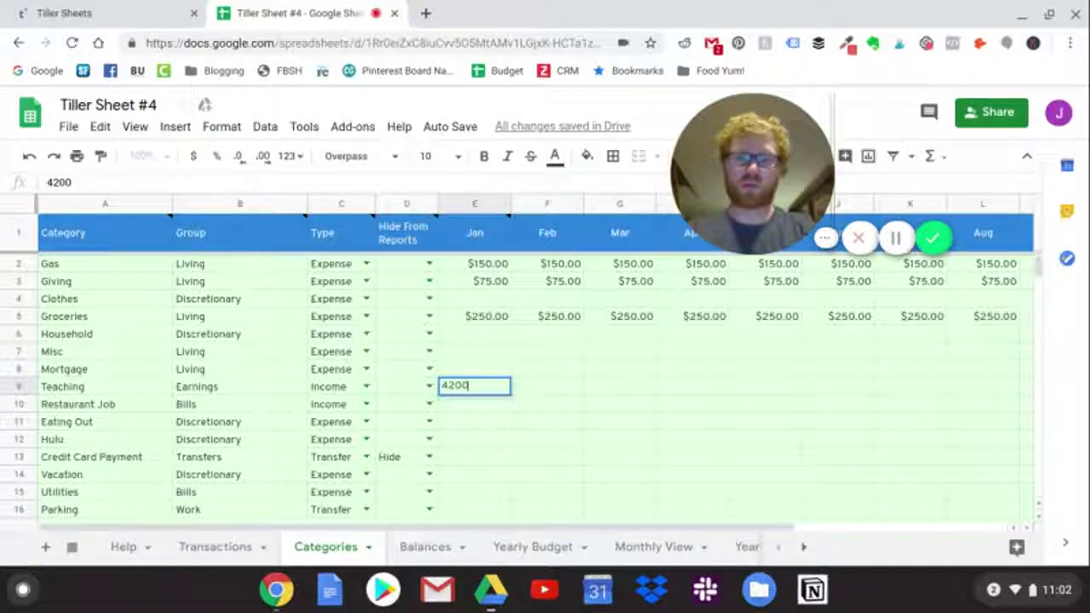
{"action": "key", "text": "Return"}
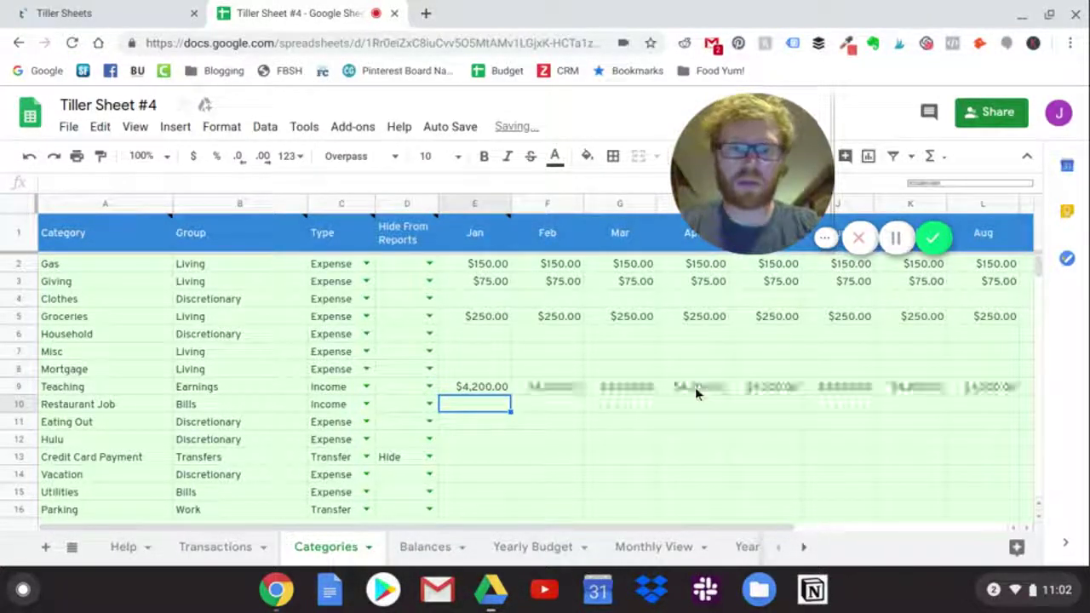
Check July's budgeted and actual cashflow and the Teaching category's actual amount in the Monthly View sheet.
{"action": "left_click", "coordinate": [660, 549]}
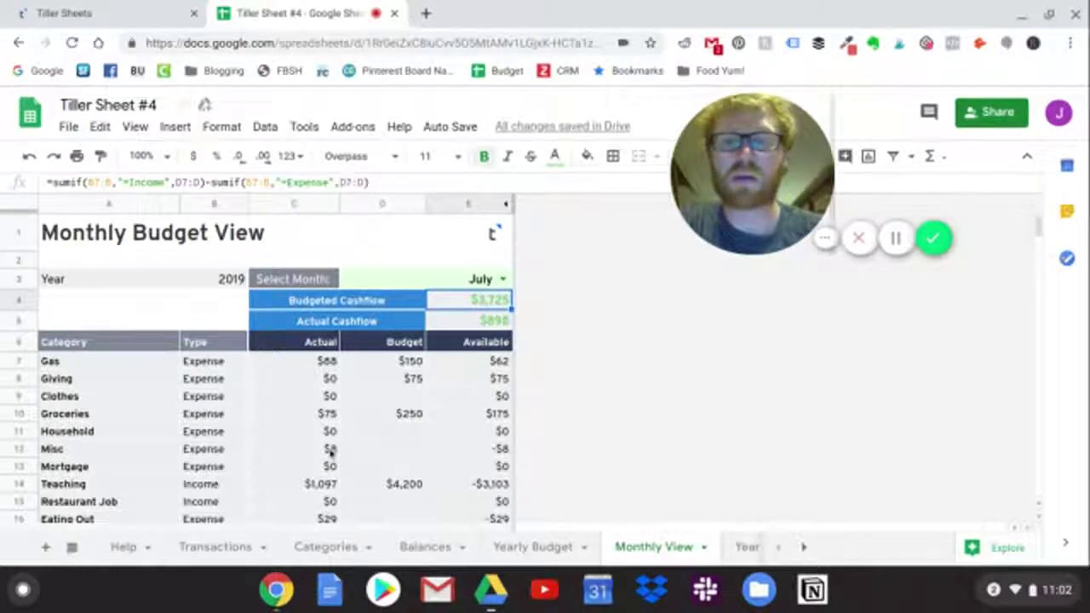
{"action": "left_click", "coordinate": [320, 485]}
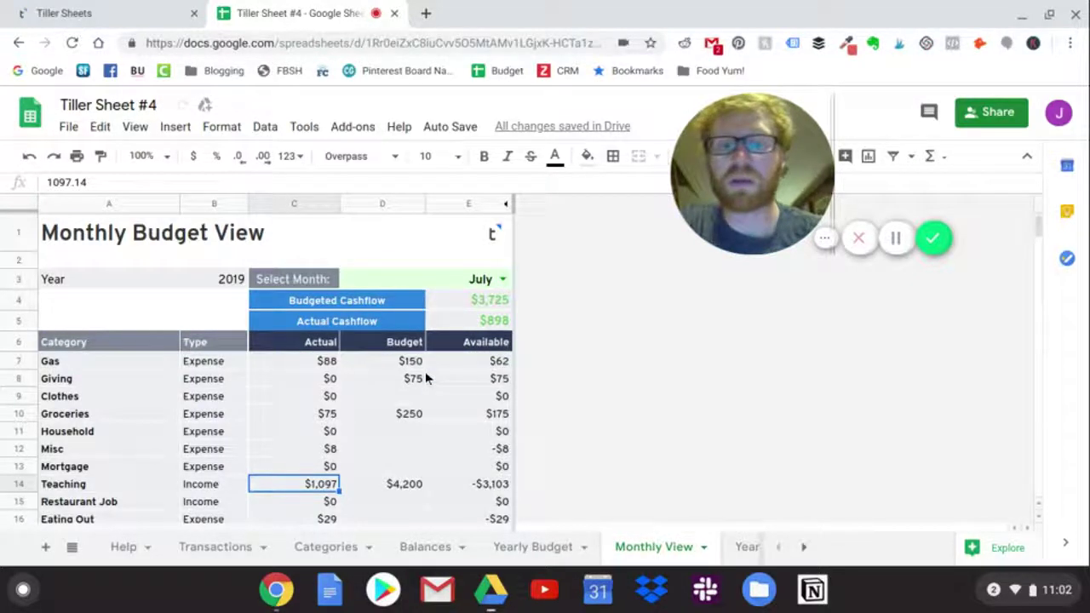
{"action": "scroll", "coordinate": [430, 438], "scroll_direction": "down", "scroll_amount": 1}
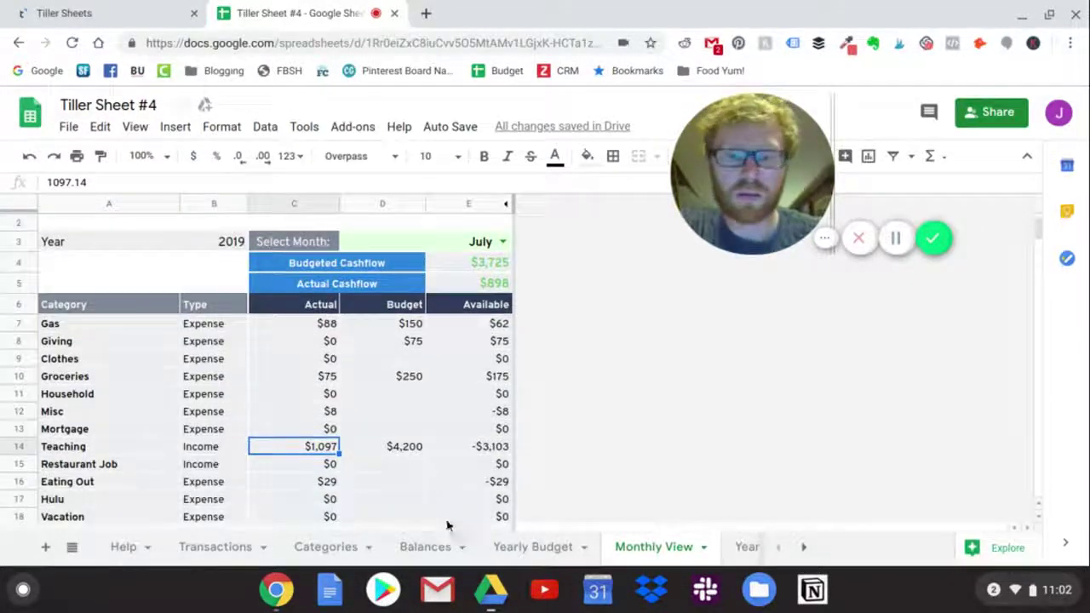
Review the actual, YTD budget and difference amounts for Eating Out, Teaching, Groceries and the remaining categories in the Year to Date sheet.
{"action": "scroll", "coordinate": [468, 550], "scroll_direction": "right", "scroll_amount": 3}
{"action": "scroll", "coordinate": [467, 550], "scroll_direction": "right", "scroll_amount": 3}
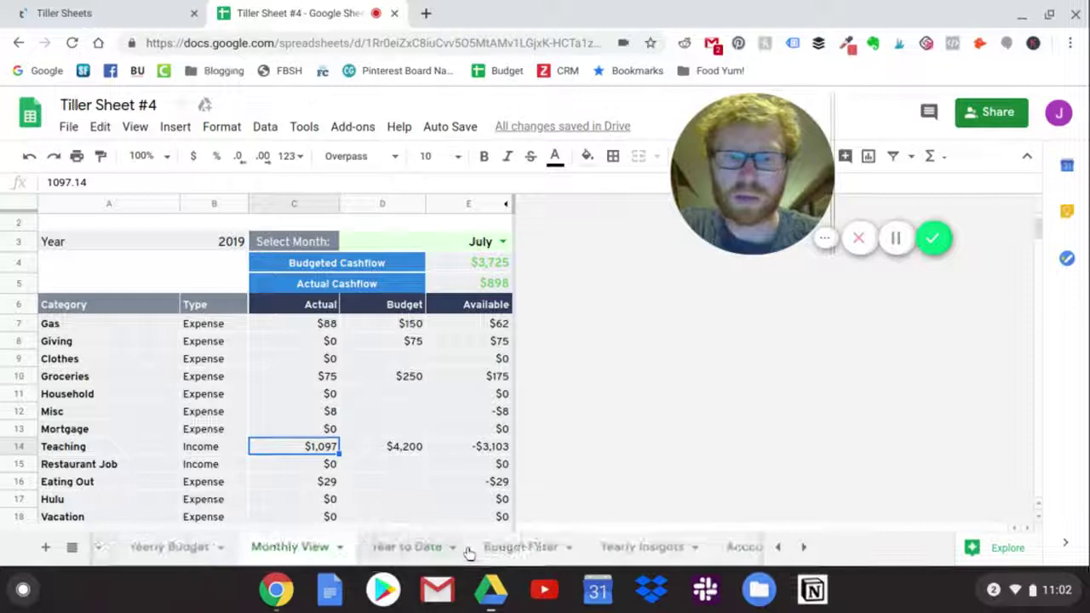
{"action": "left_click", "coordinate": [419, 549]}
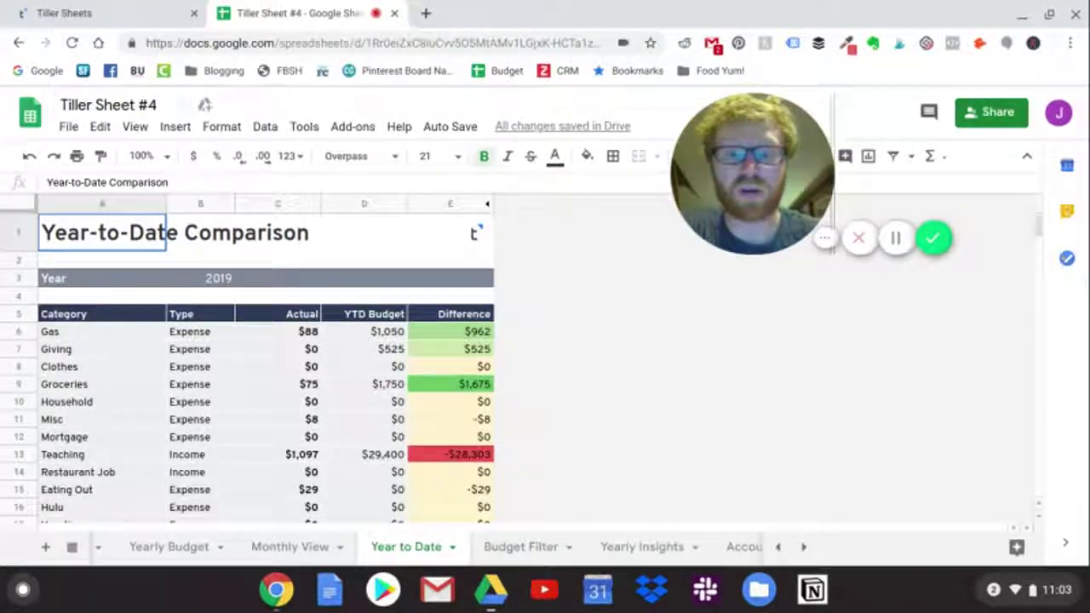
{"action": "left_click", "coordinate": [470, 494]}
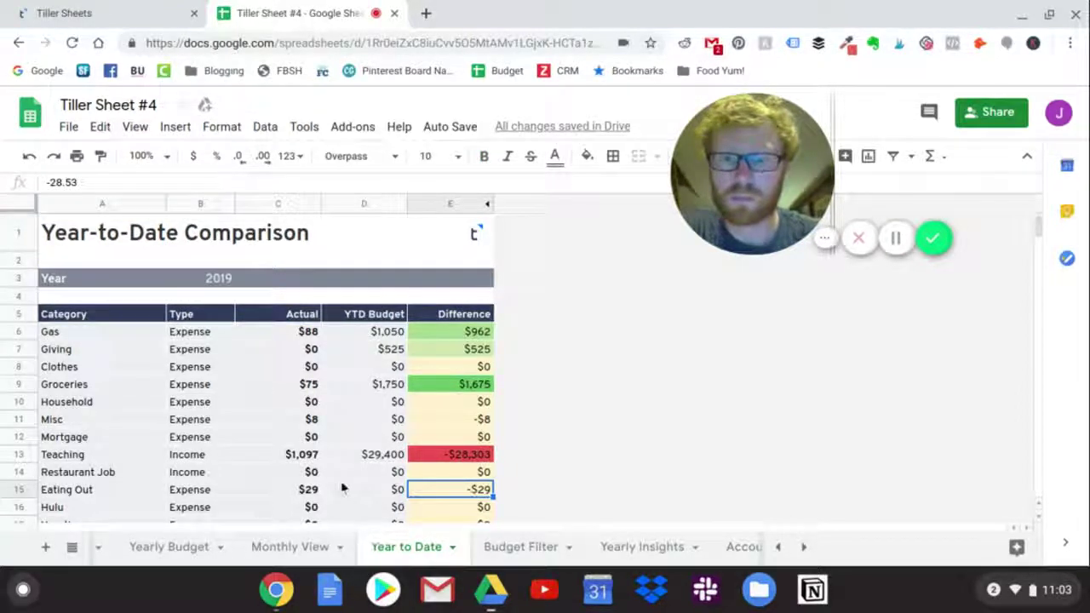
{"action": "left_click", "coordinate": [311, 493]}
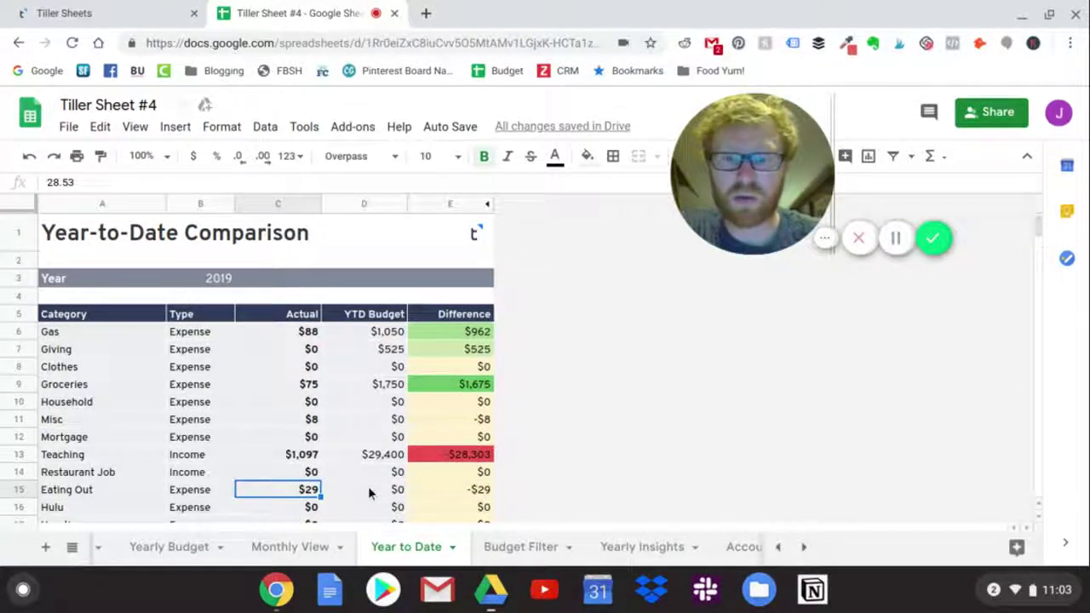
{"action": "left_click", "coordinate": [367, 488]}
{"action": "left_click", "coordinate": [389, 456]}
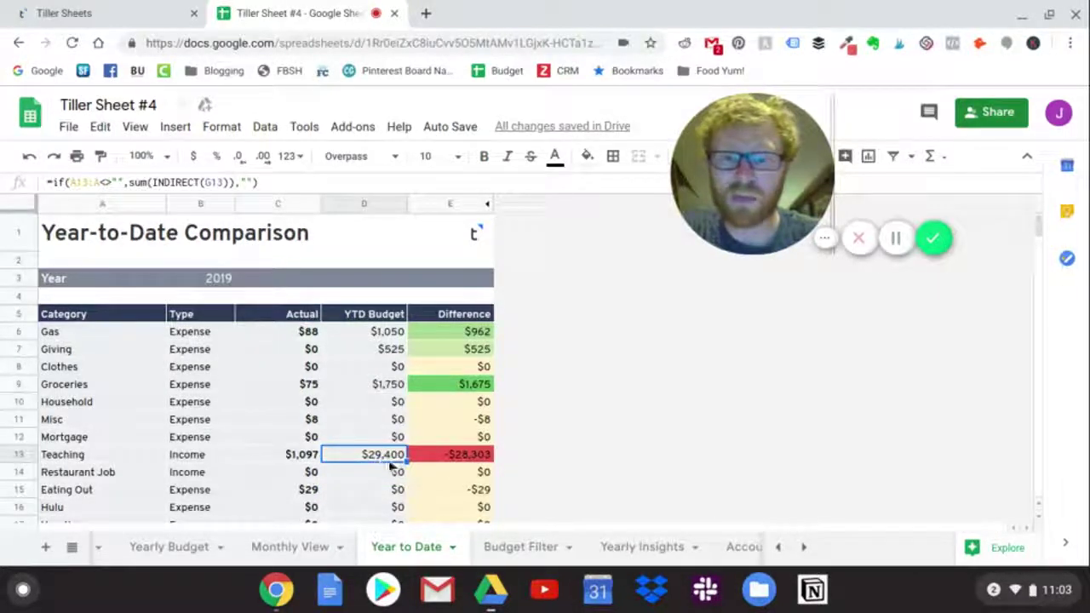
{"action": "left_click", "coordinate": [313, 460]}
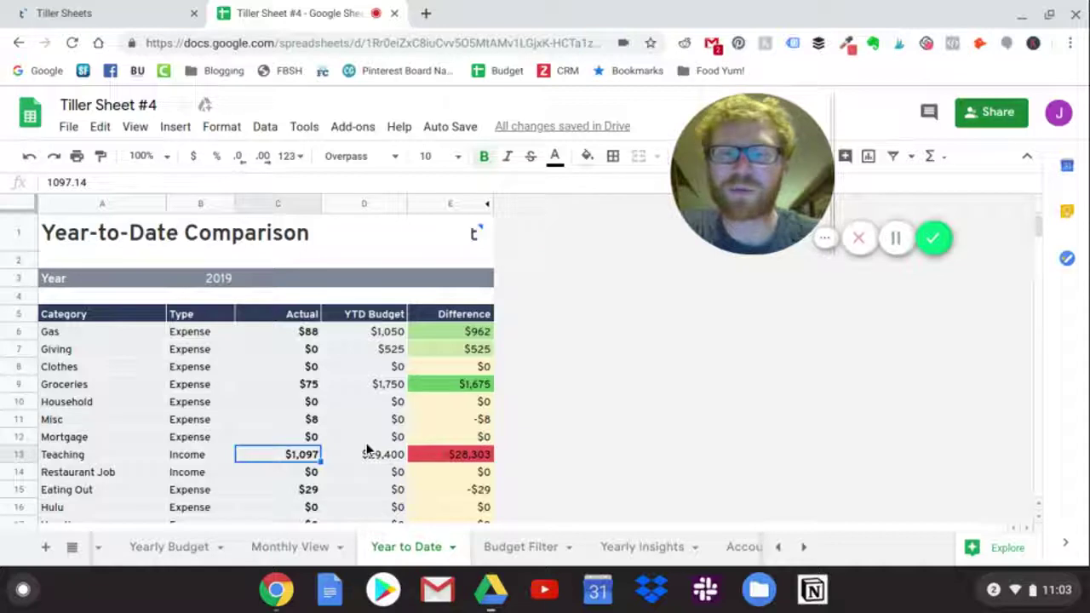
{"action": "left_click", "coordinate": [308, 388]}
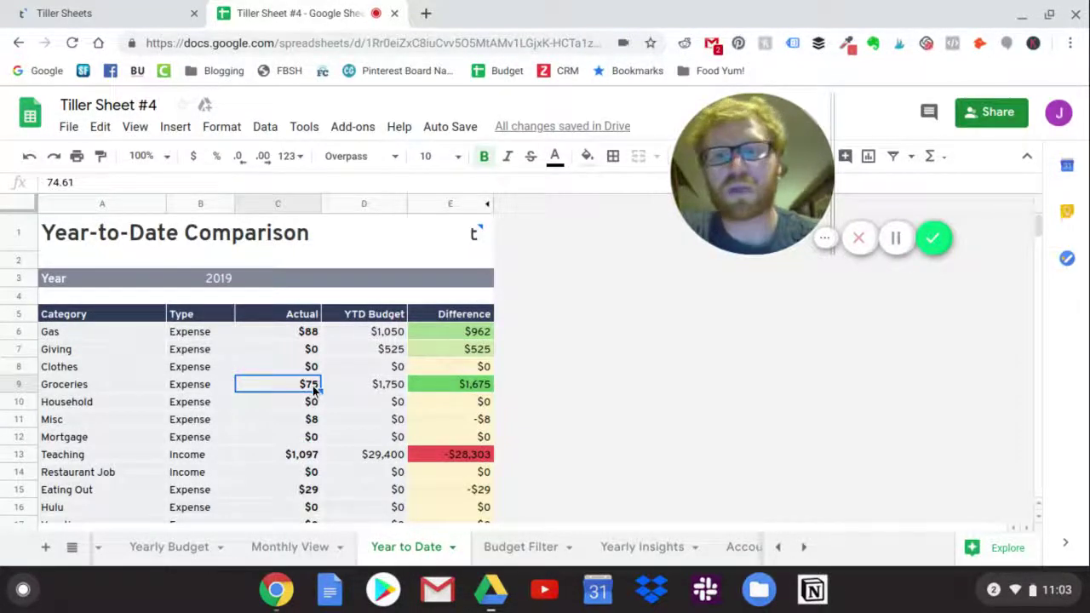
{"action": "left_click", "coordinate": [380, 385]}
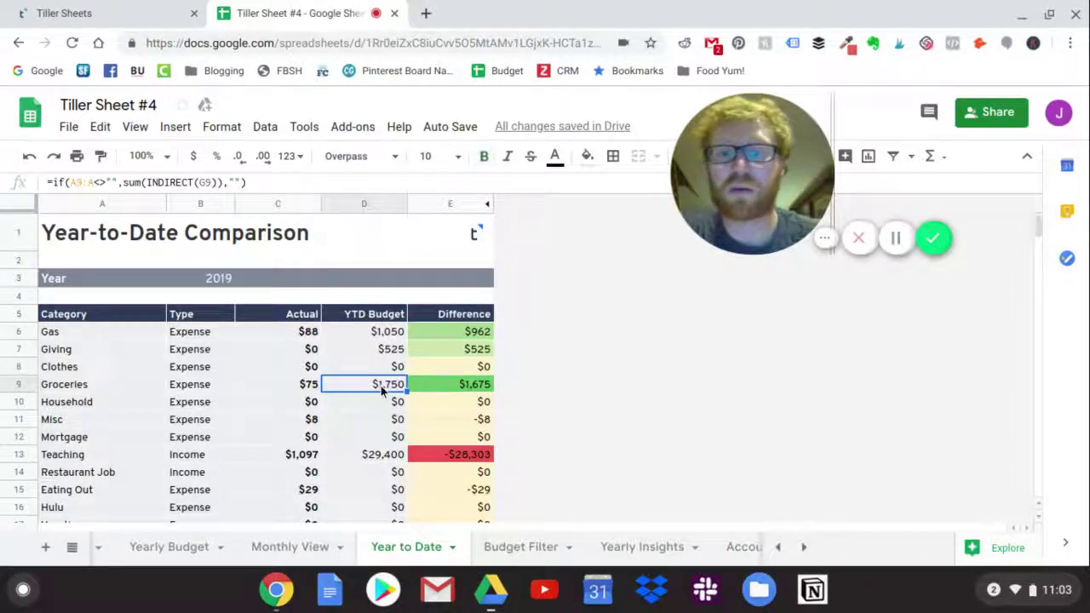
{"action": "left_click", "coordinate": [438, 391]}
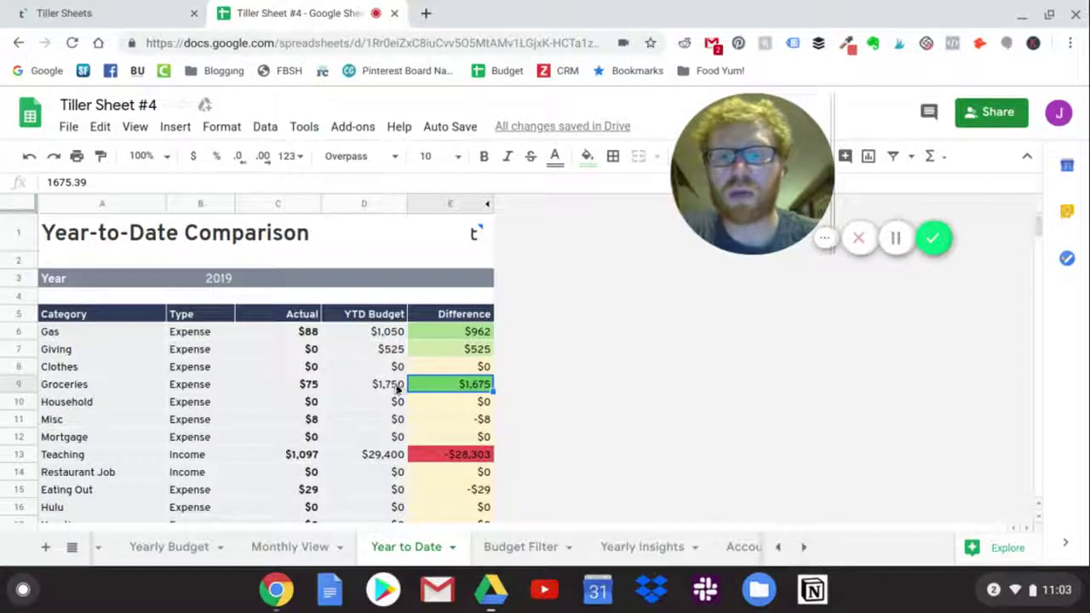
{"action": "scroll", "coordinate": [395, 387], "scroll_direction": "down", "scroll_amount": 2}
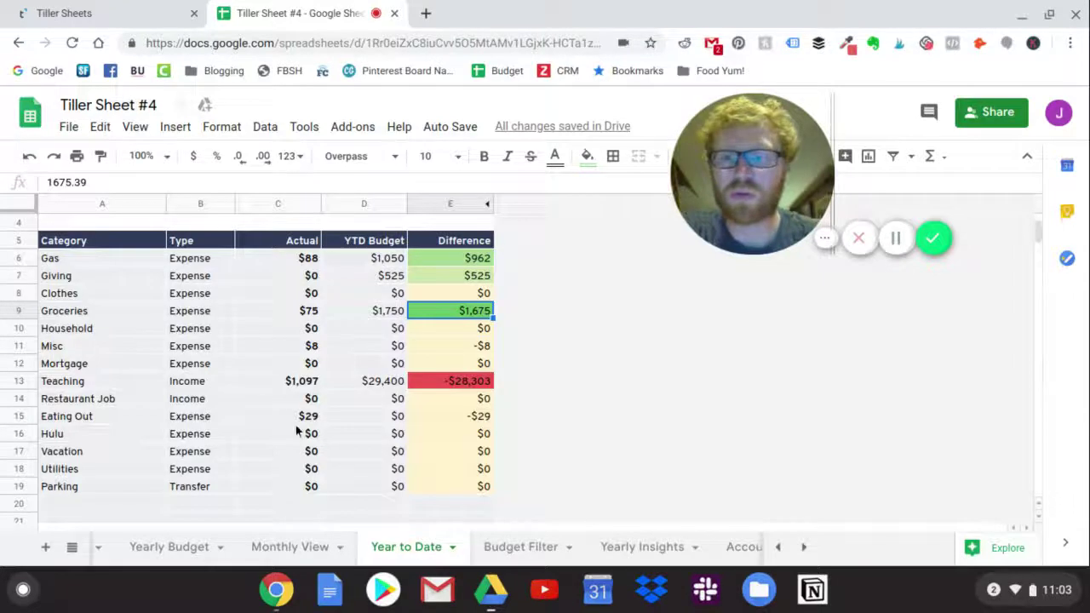
Hide the Year to Date sheet and bring it back from the list of all sheets.
{"action": "left_click", "coordinate": [452, 547]}
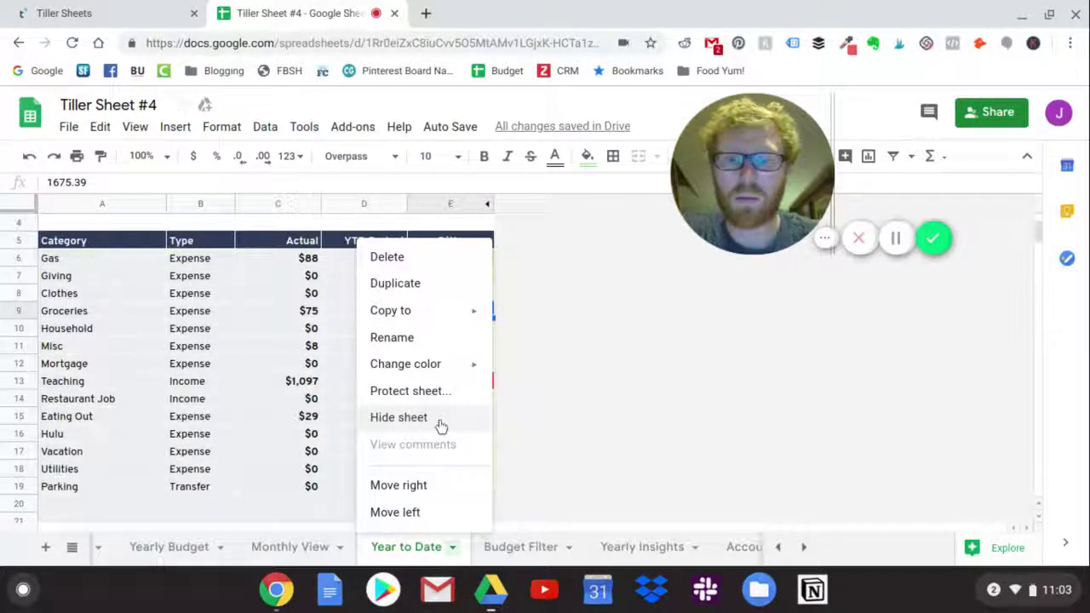
{"action": "left_click", "coordinate": [490, 486]}
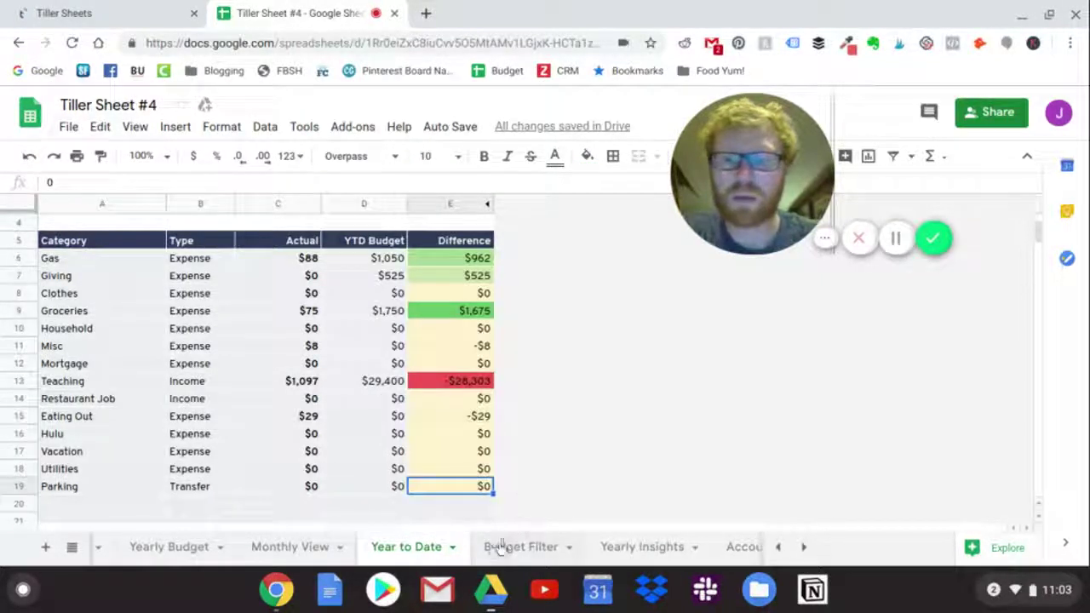
{"action": "left_click", "coordinate": [453, 548]}
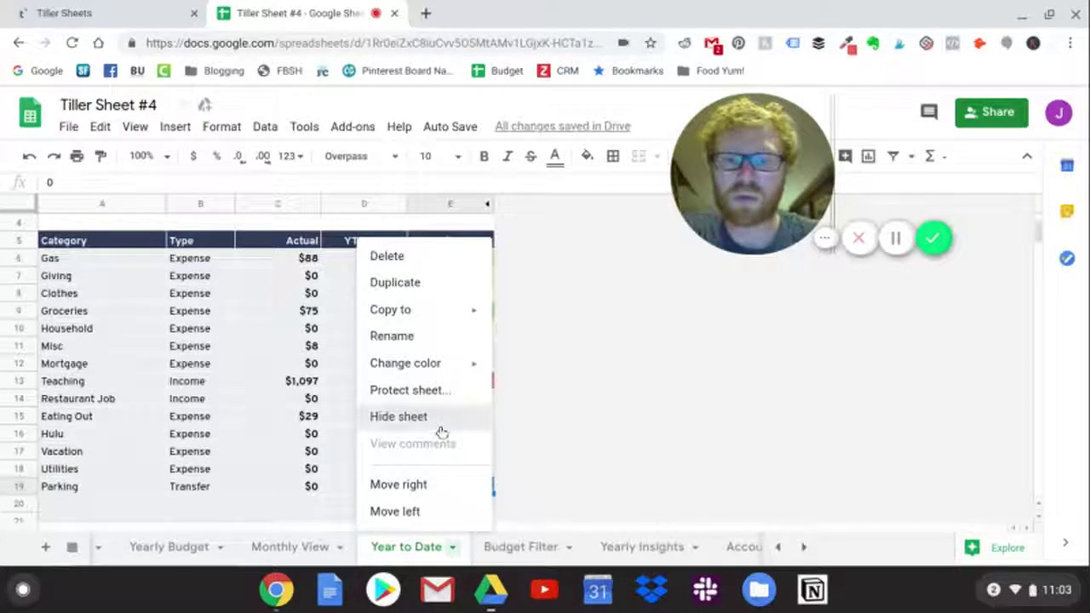
{"action": "left_click", "coordinate": [399, 416]}
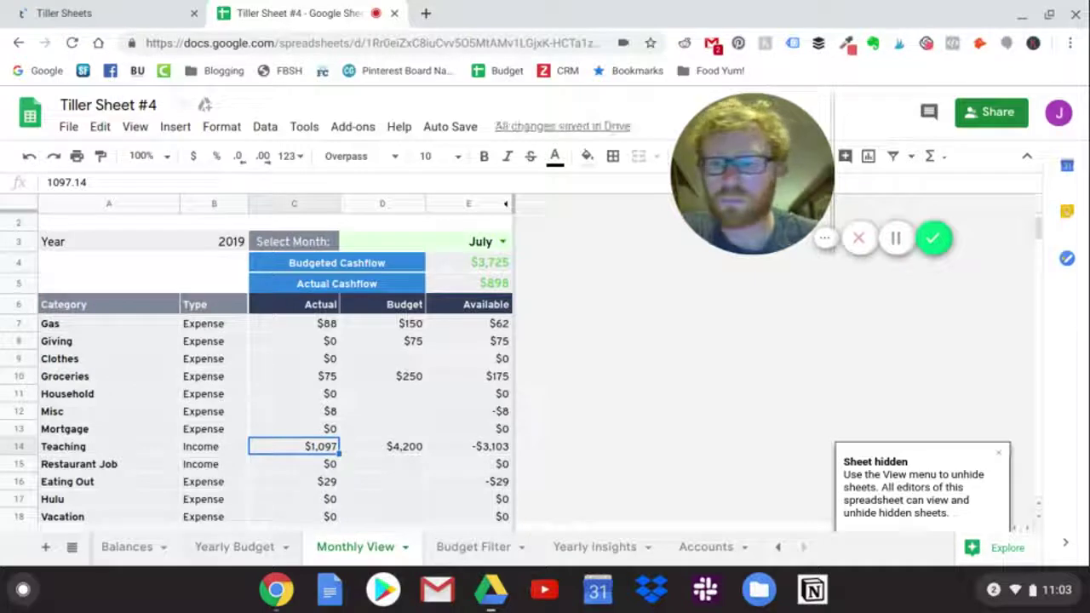
{"action": "left_click", "coordinate": [73, 549]}
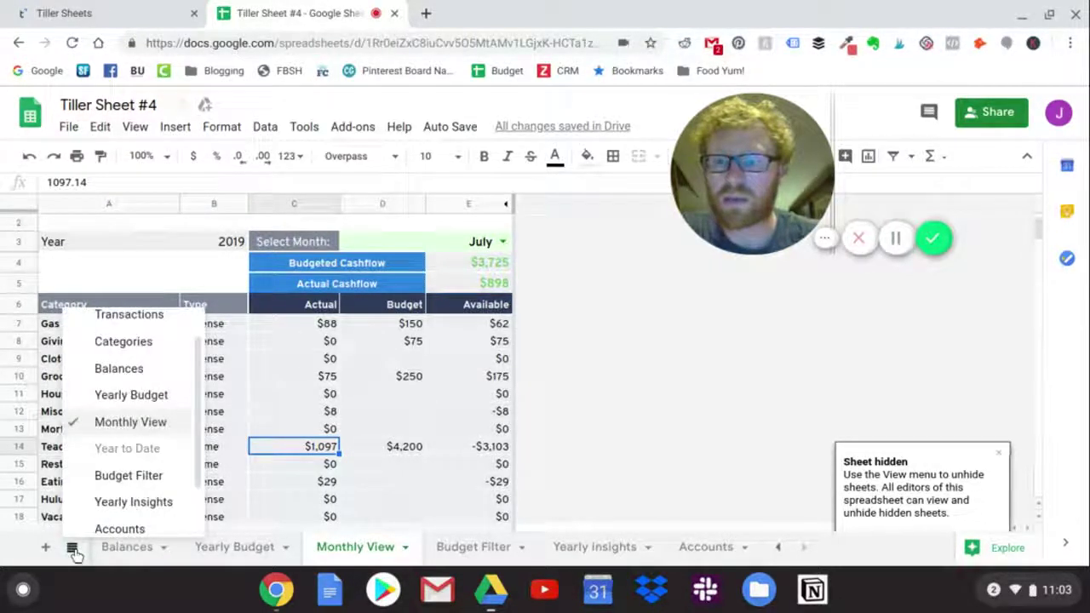
{"action": "left_click", "coordinate": [135, 451]}
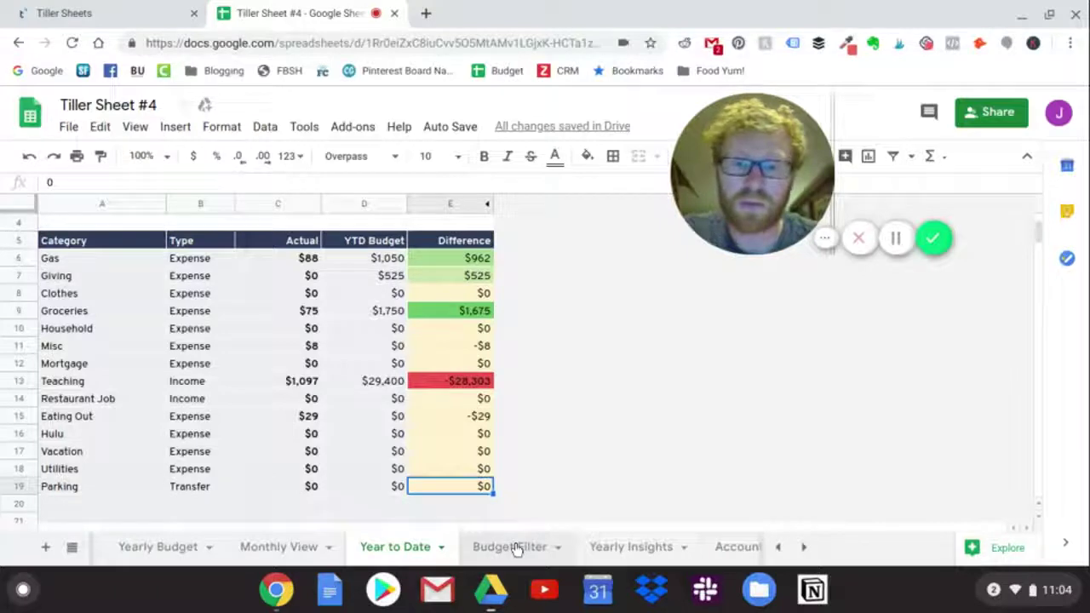
Review the monthly figures per category in the Budget Filter sheet, switching its filter to Actual and finally to Available.
{"action": "left_click", "coordinate": [516, 550]}
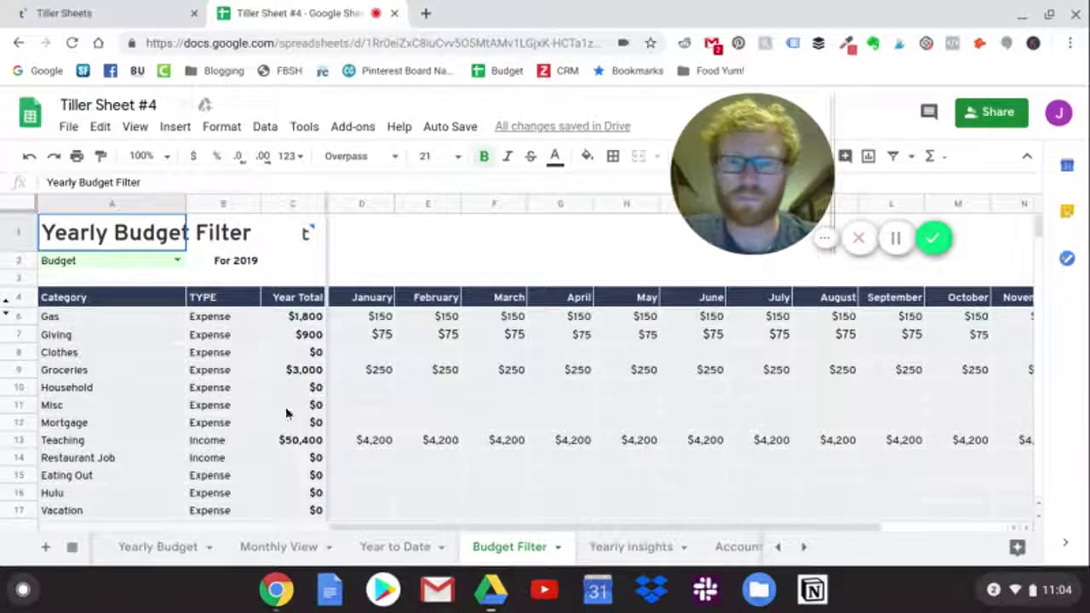
{"action": "scroll", "coordinate": [480, 371], "scroll_direction": "down", "scroll_amount": 3}
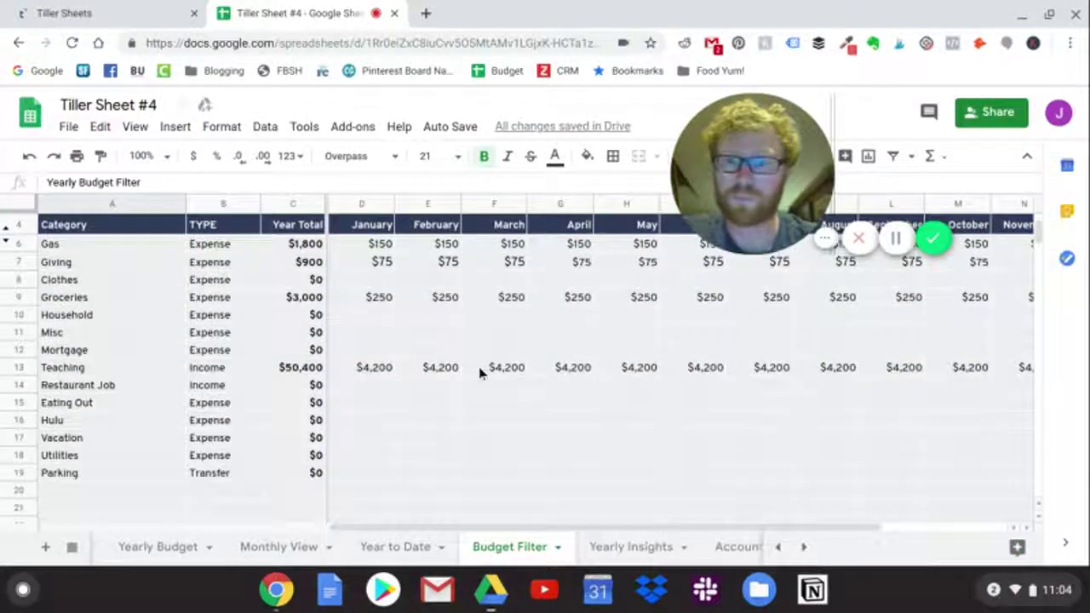
{"action": "scroll", "coordinate": [479, 372], "scroll_direction": "up", "scroll_amount": 5}
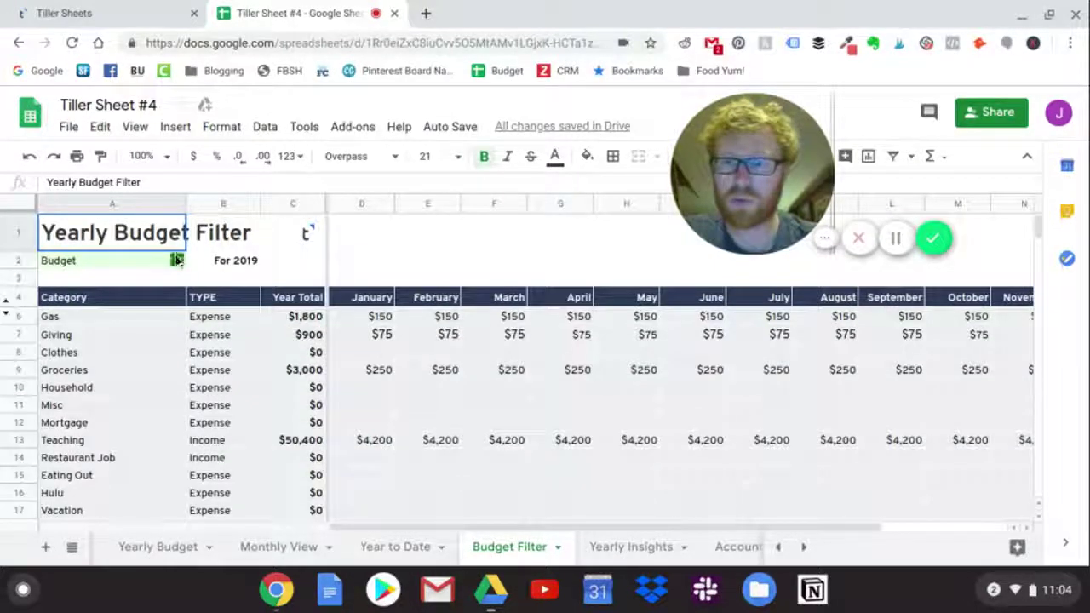
{"action": "left_click", "coordinate": [177, 261]}
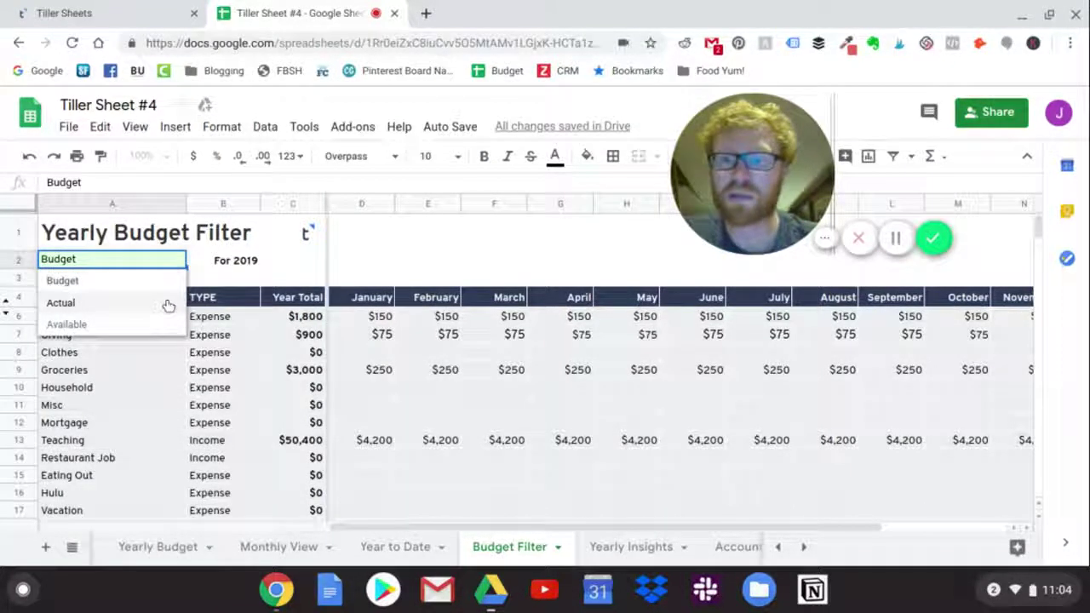
{"action": "left_click", "coordinate": [170, 304]}
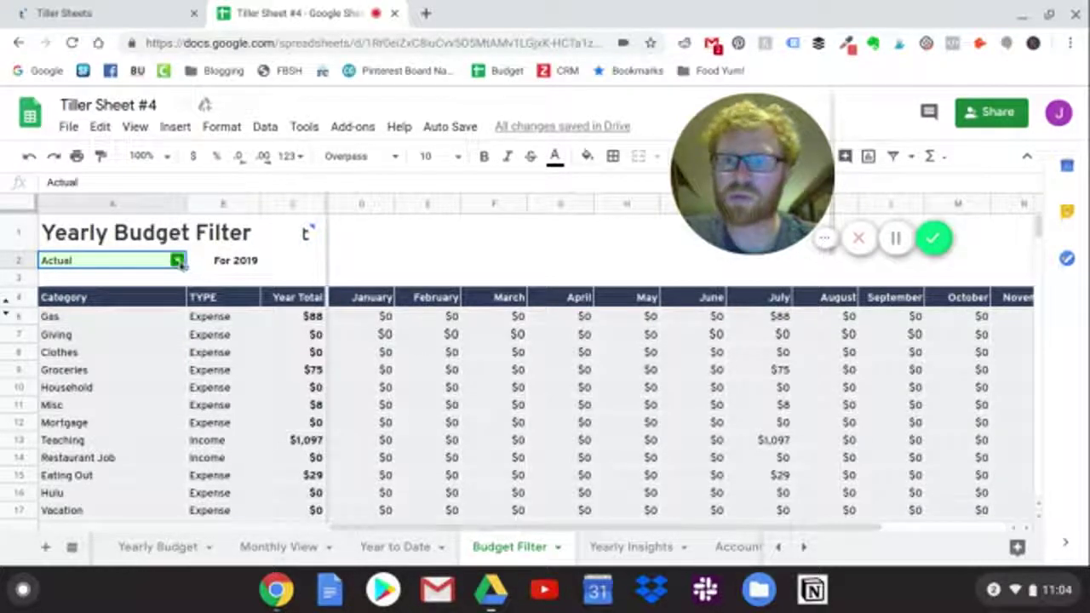
{"action": "left_click", "coordinate": [177, 260]}
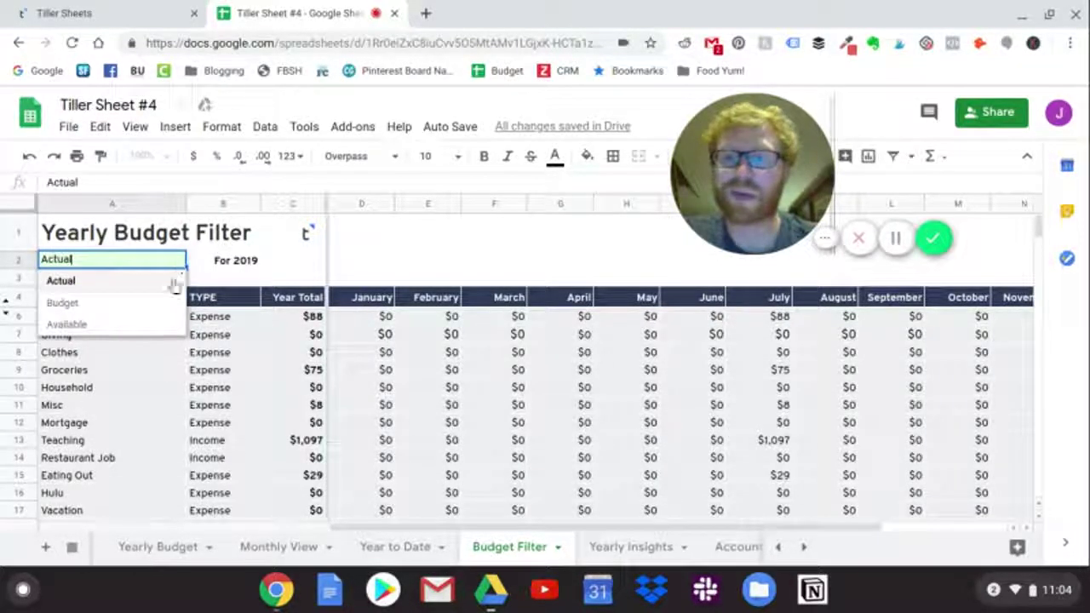
{"action": "left_click", "coordinate": [167, 325]}
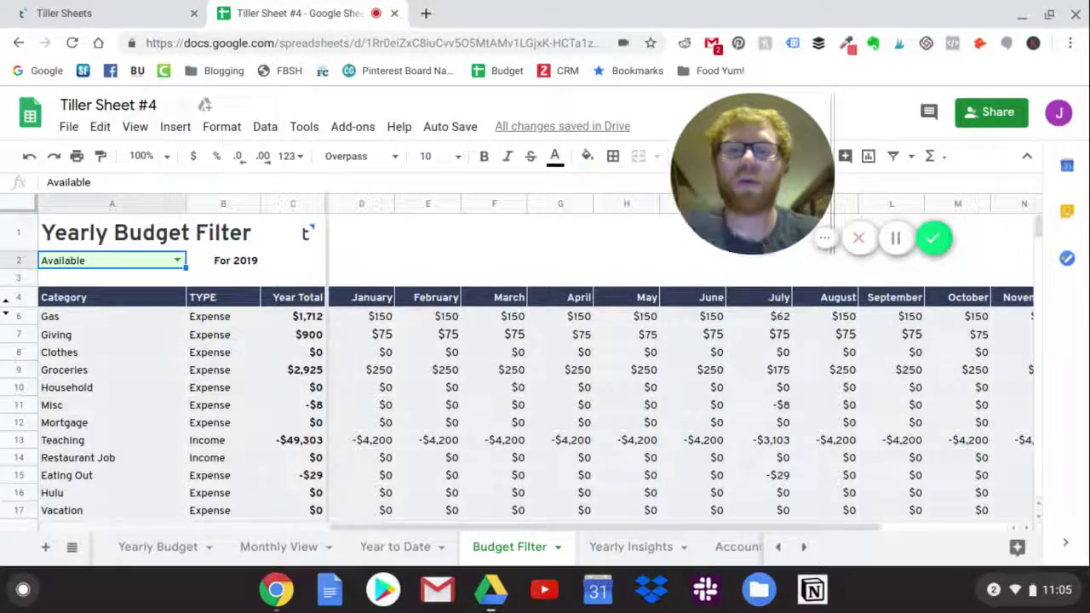
Examine the net cash flow, Income vs Spending chart and totals by category in the Yearly Insights sheet.
{"action": "left_click", "coordinate": [624, 549]}
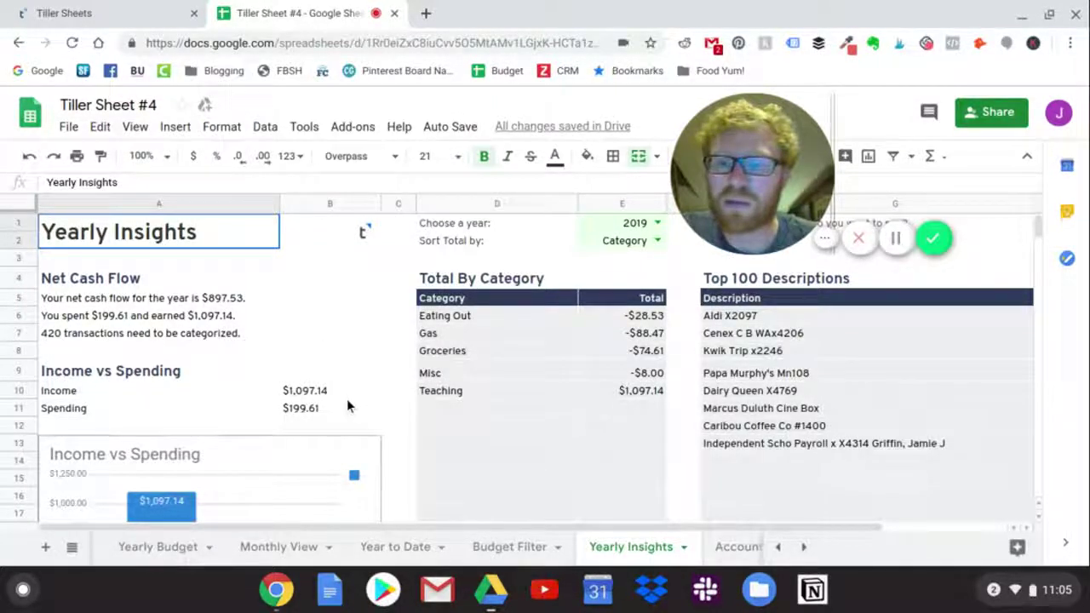
{"action": "scroll", "coordinate": [347, 398], "scroll_direction": "down", "scroll_amount": 3}
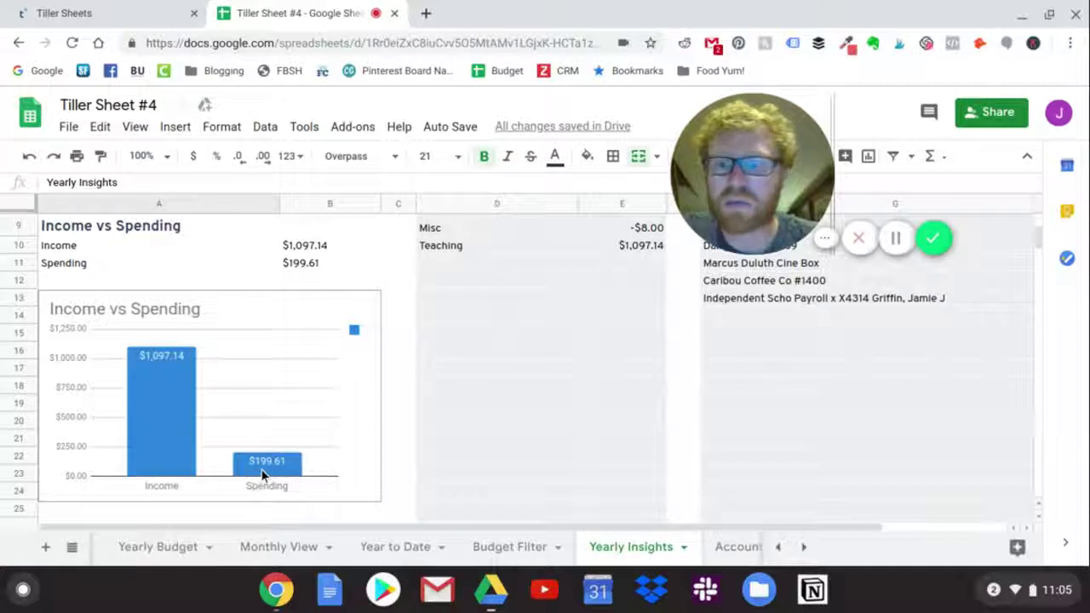
{"action": "scroll", "coordinate": [261, 470], "scroll_direction": "down", "scroll_amount": 3}
{"action": "scroll", "coordinate": [125, 336], "scroll_direction": "up", "scroll_amount": 2}
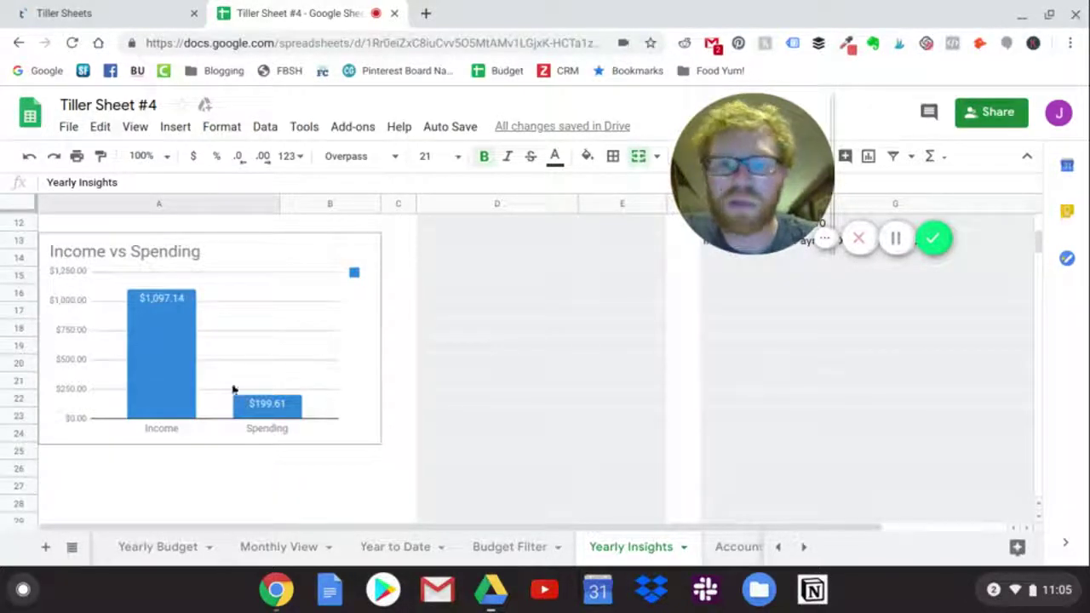
{"action": "scroll", "coordinate": [366, 407], "scroll_direction": "up", "scroll_amount": 2}
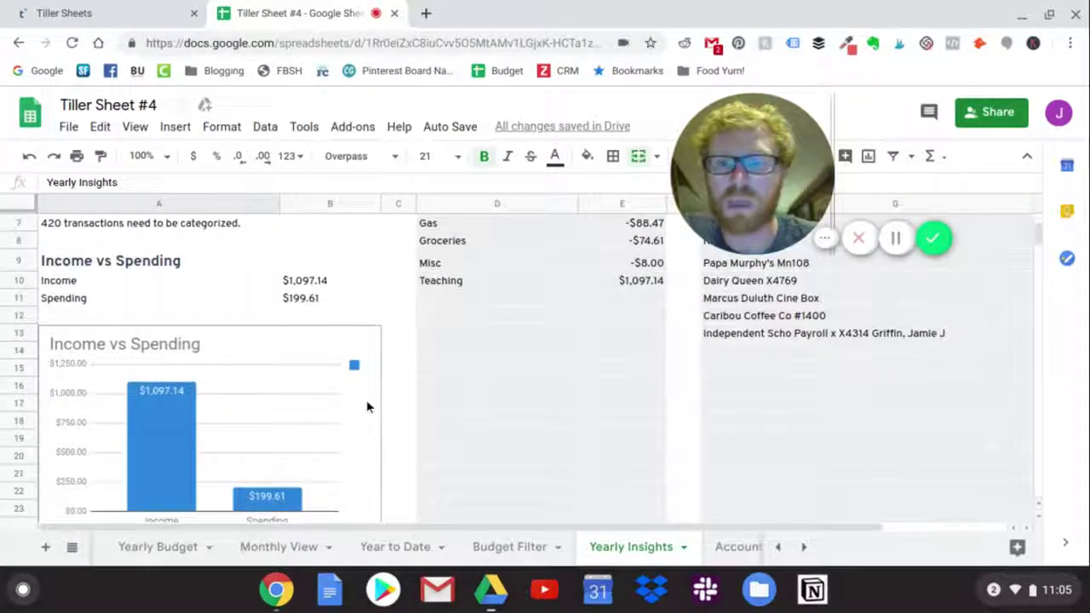
{"action": "scroll", "coordinate": [395, 412], "scroll_direction": "up", "scroll_amount": 3}
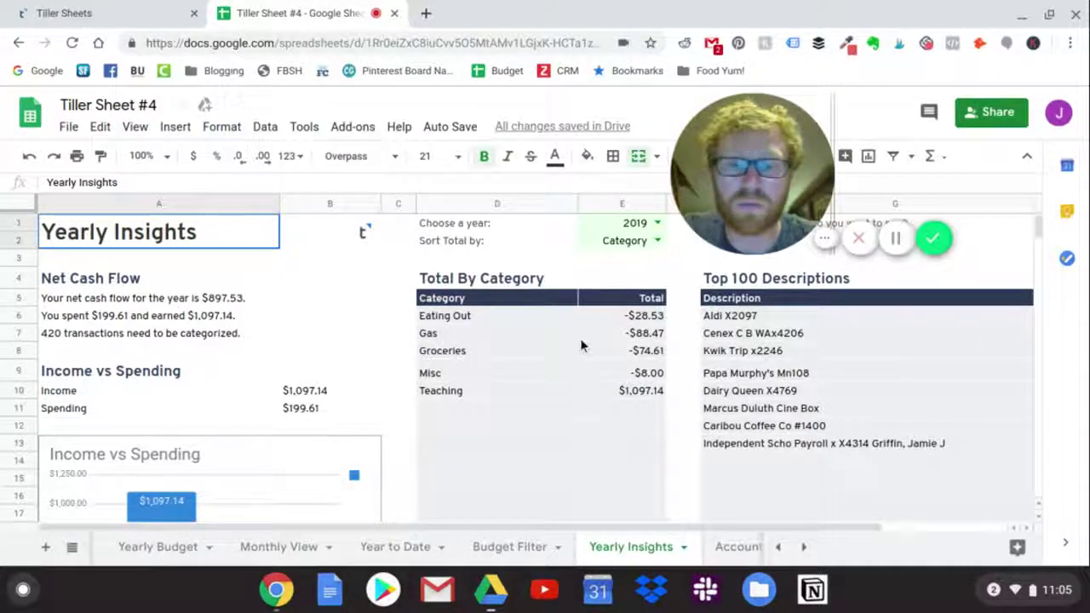
Examine the first three entries of the Top 100 Descriptions list, Aldi, Cenex and Kwik Trip, in the Yearly Insights sheet.
{"action": "left_click", "coordinate": [775, 319]}
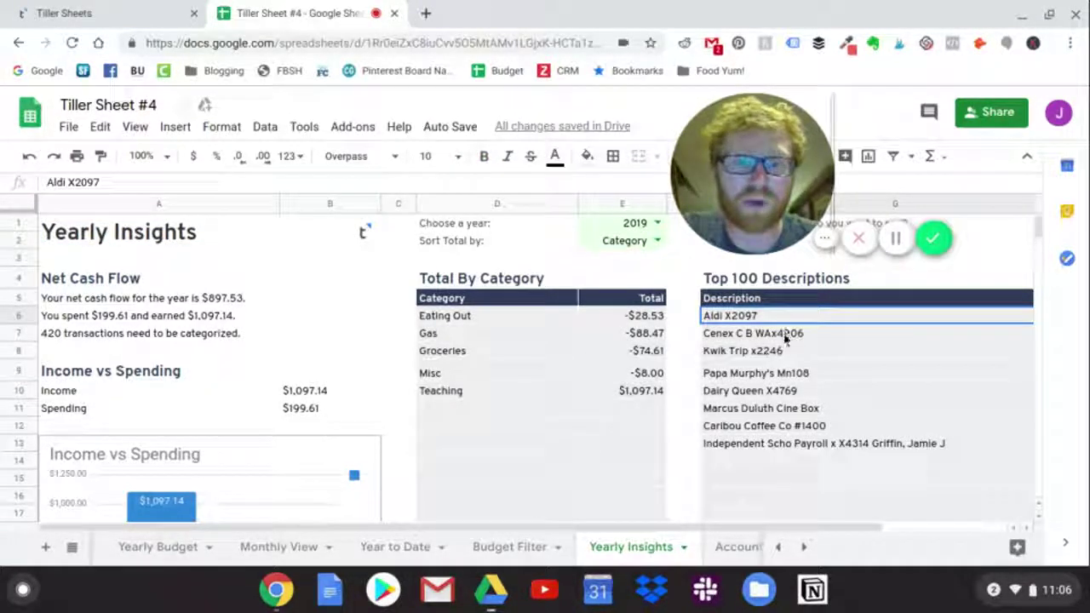
{"action": "left_click", "coordinate": [823, 337]}
{"action": "left_click", "coordinate": [820, 351]}
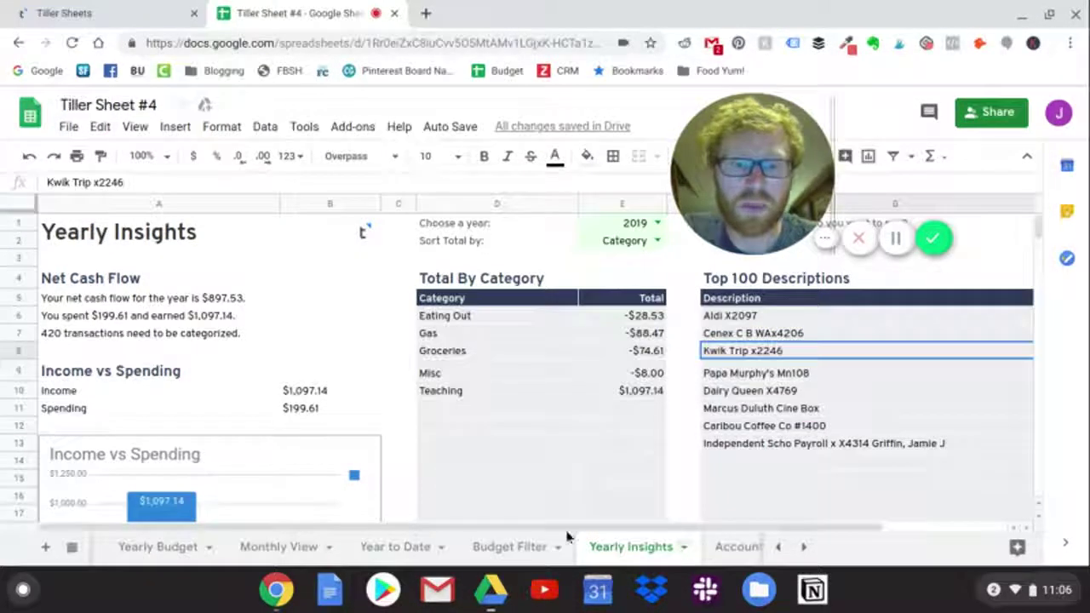
Review the accounts linked to Tiller in the Accounts sheet, including balance and class, and return to the Yearly Insights sheet.
{"action": "scroll", "coordinate": [596, 547], "scroll_direction": "right", "scroll_amount": 2}
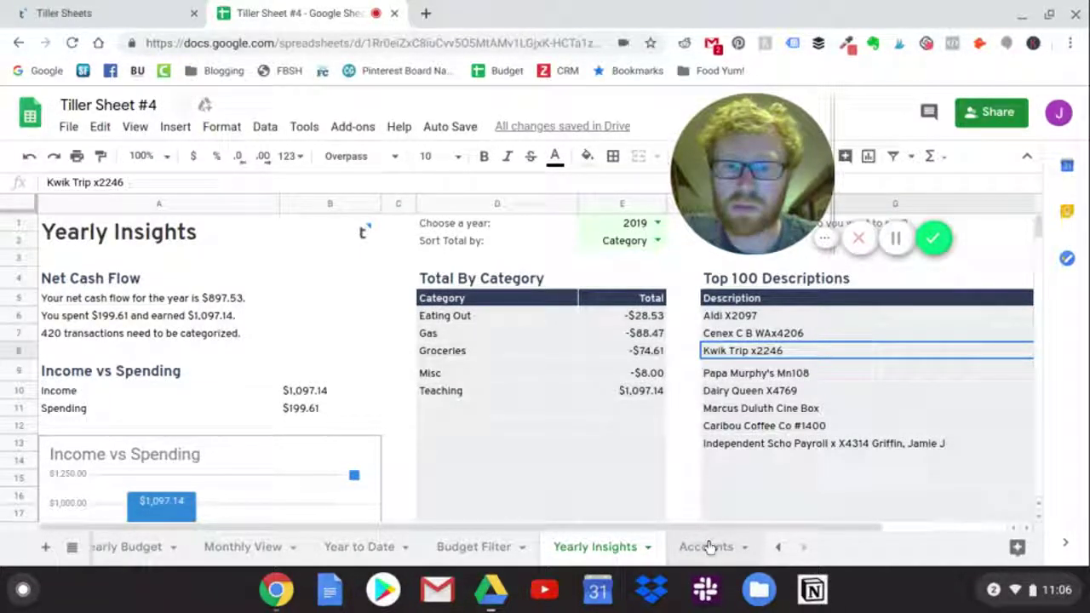
{"action": "left_click", "coordinate": [708, 547]}
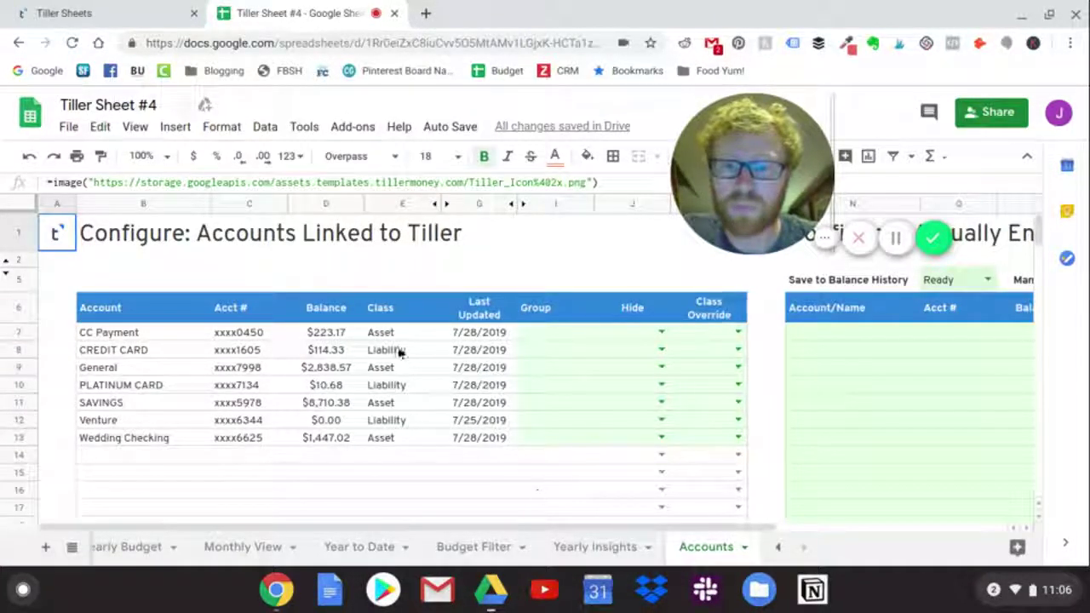
{"action": "left_click", "coordinate": [596, 550]}
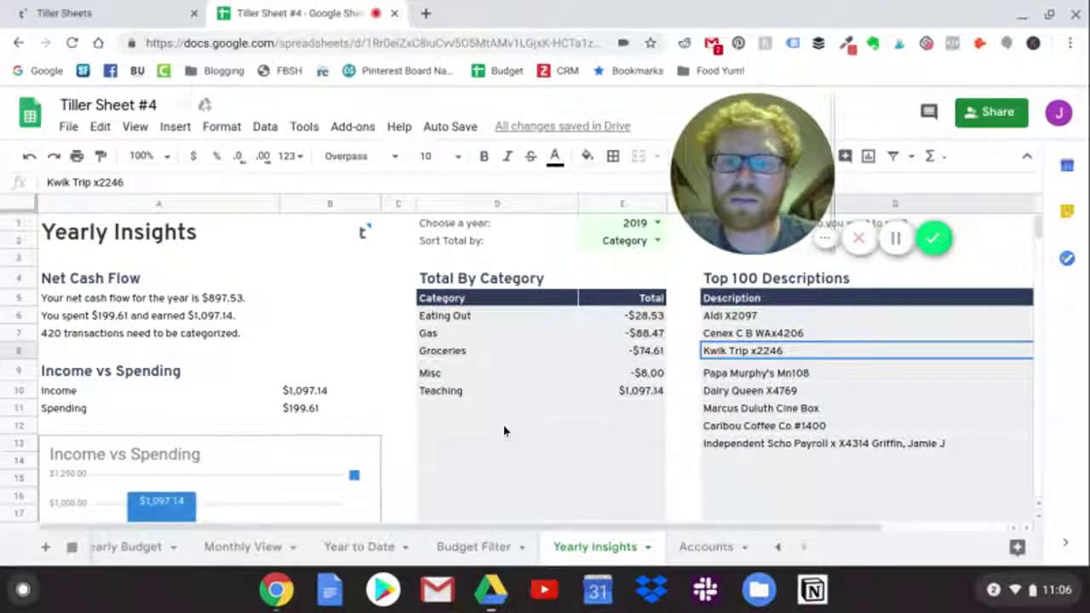
Review the setup steps, the demonstration animation and the FAQ questions with their help links in the Help sheet.
{"action": "scroll", "coordinate": [412, 552], "scroll_direction": "left", "scroll_amount": 3}
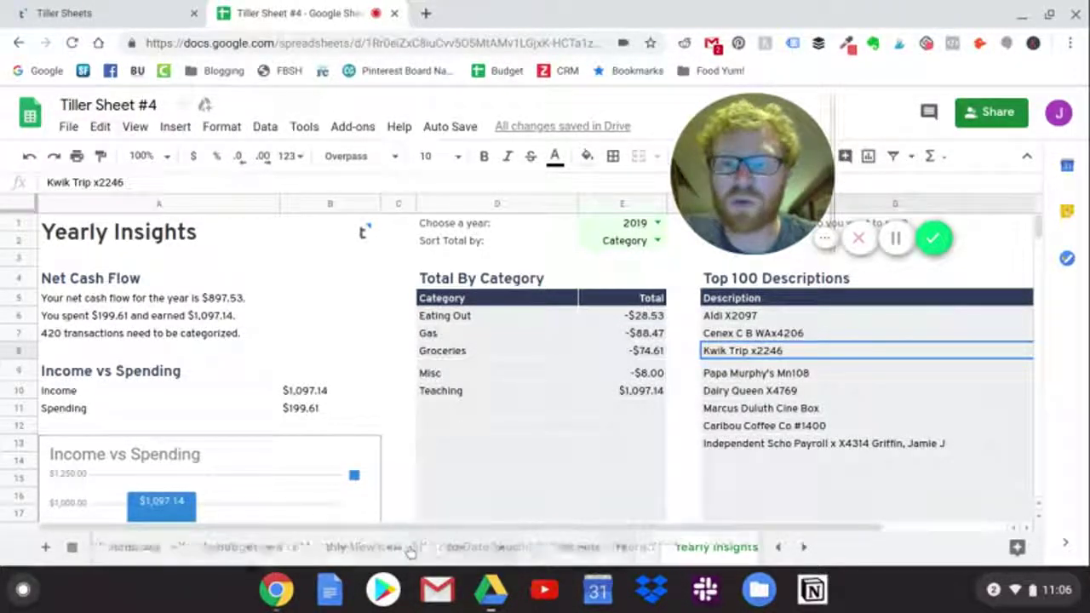
{"action": "scroll", "coordinate": [411, 552], "scroll_direction": "left", "scroll_amount": 3}
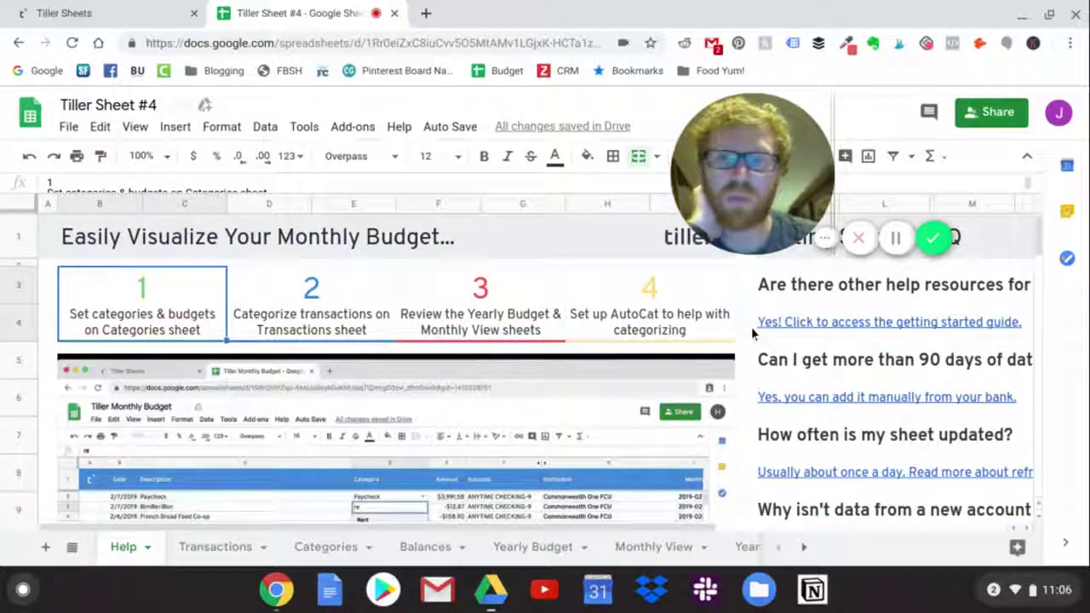
{"action": "mouse_move", "coordinate": [858, 324]}
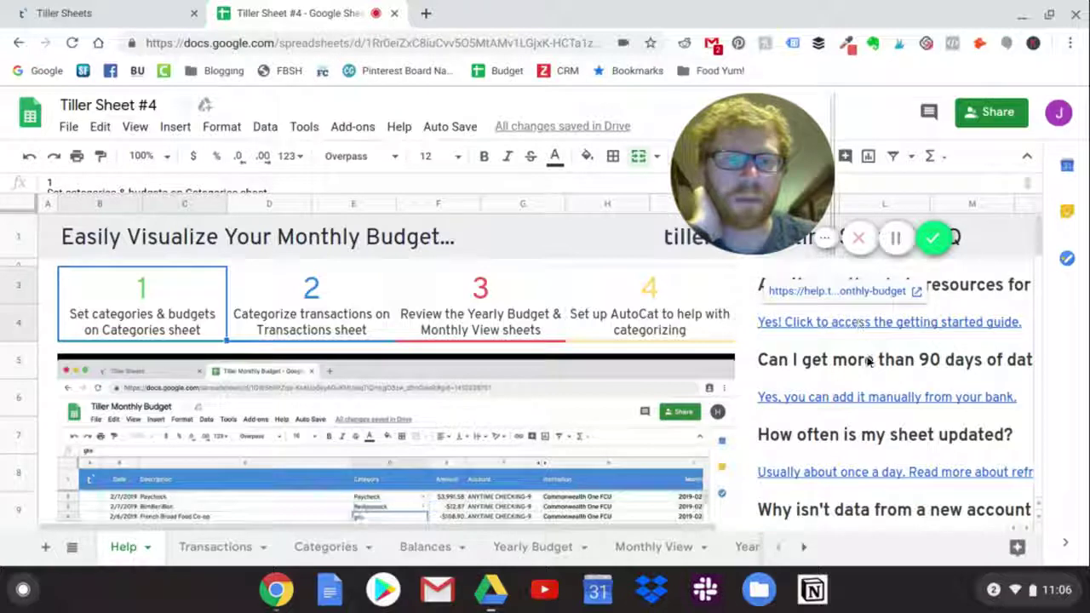
{"action": "scroll", "coordinate": [867, 350], "scroll_direction": "down", "scroll_amount": 3}
{"action": "scroll", "coordinate": [868, 361], "scroll_direction": "down", "scroll_amount": 1}
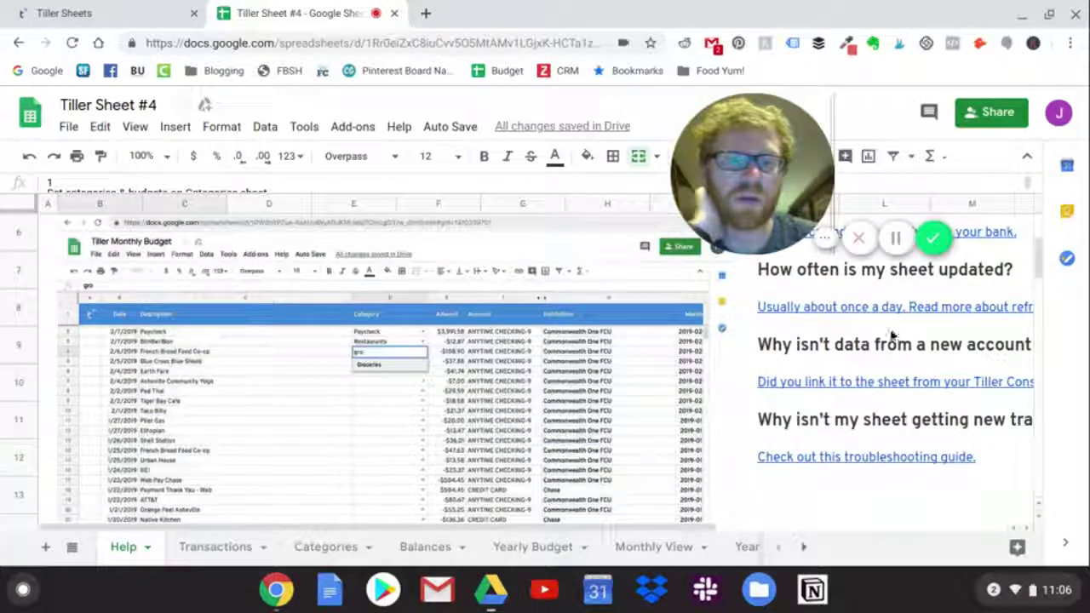
{"action": "scroll", "coordinate": [892, 352], "scroll_direction": "up", "scroll_amount": 1}
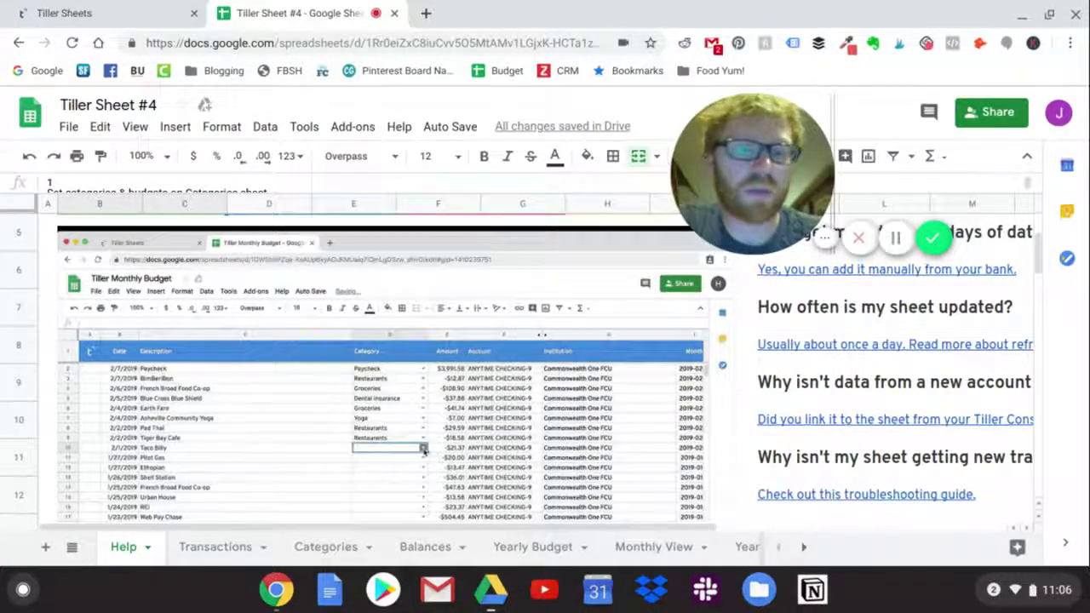
{"action": "scroll", "coordinate": [545, 367], "scroll_direction": "up", "scroll_amount": 4}
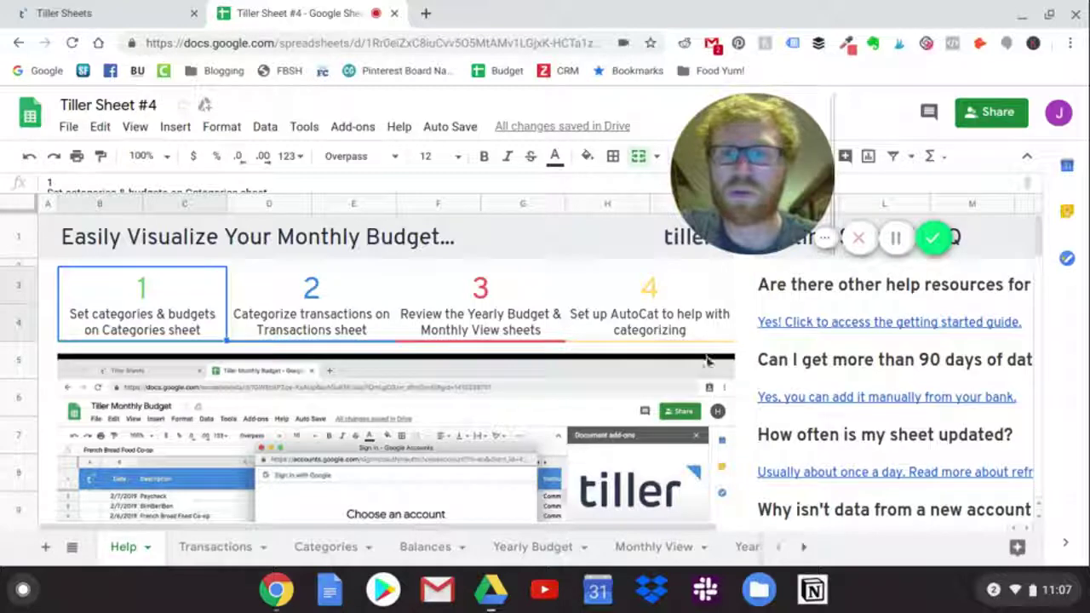
{"action": "mouse_move", "coordinate": [717, 190]}
{"action": "left_click", "coordinate": [748, 233]}
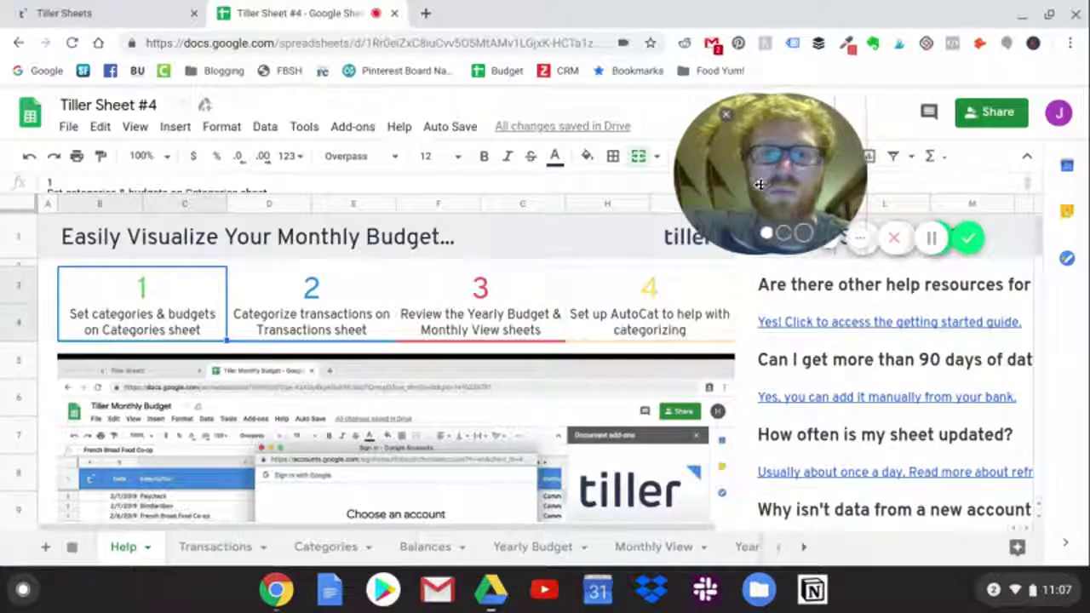